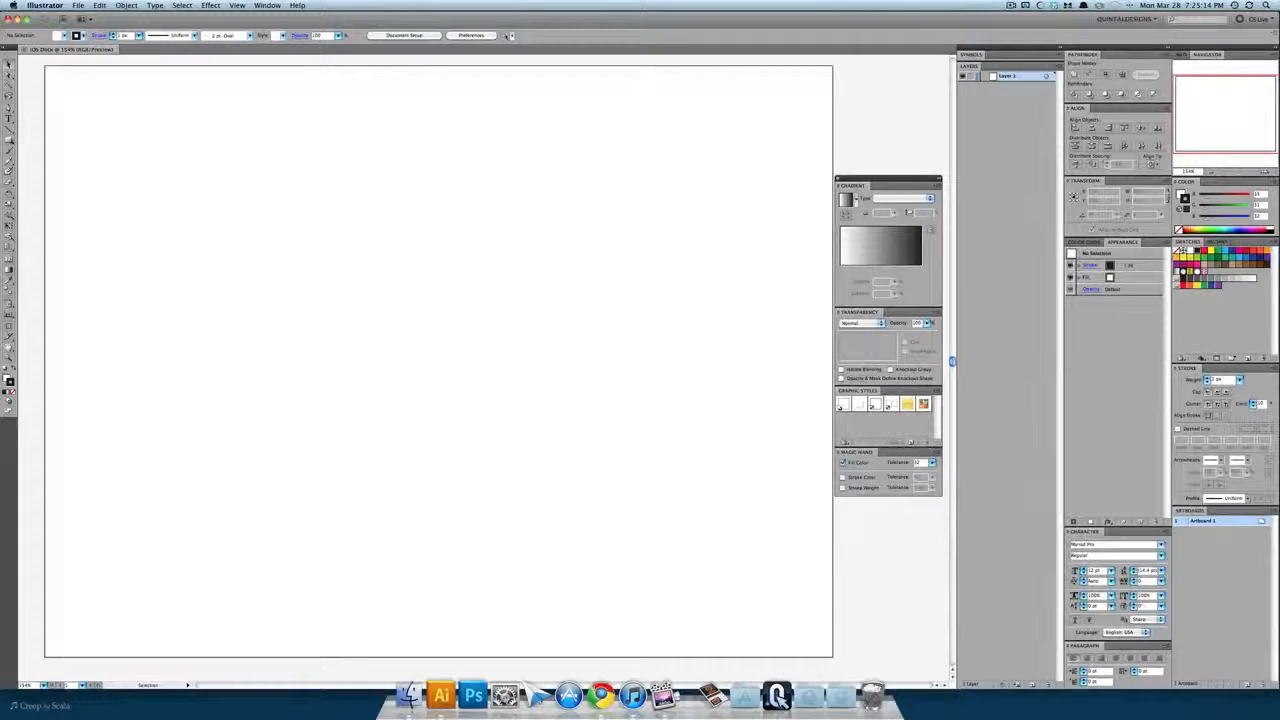
Draw a background rectangle covering the artboard, about 1037 × 768 px, and swap its fill and stroke so the fill is dark
key("m")
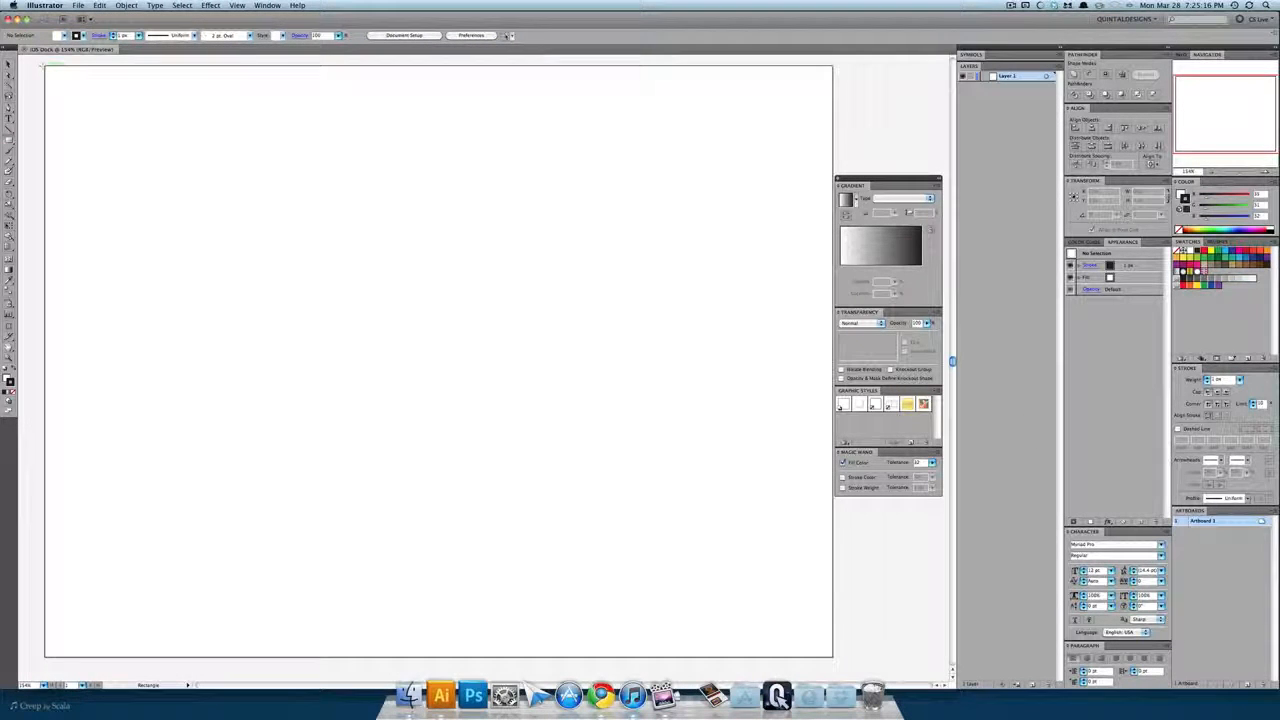
left_click_drag(45, 66, 840, 658)
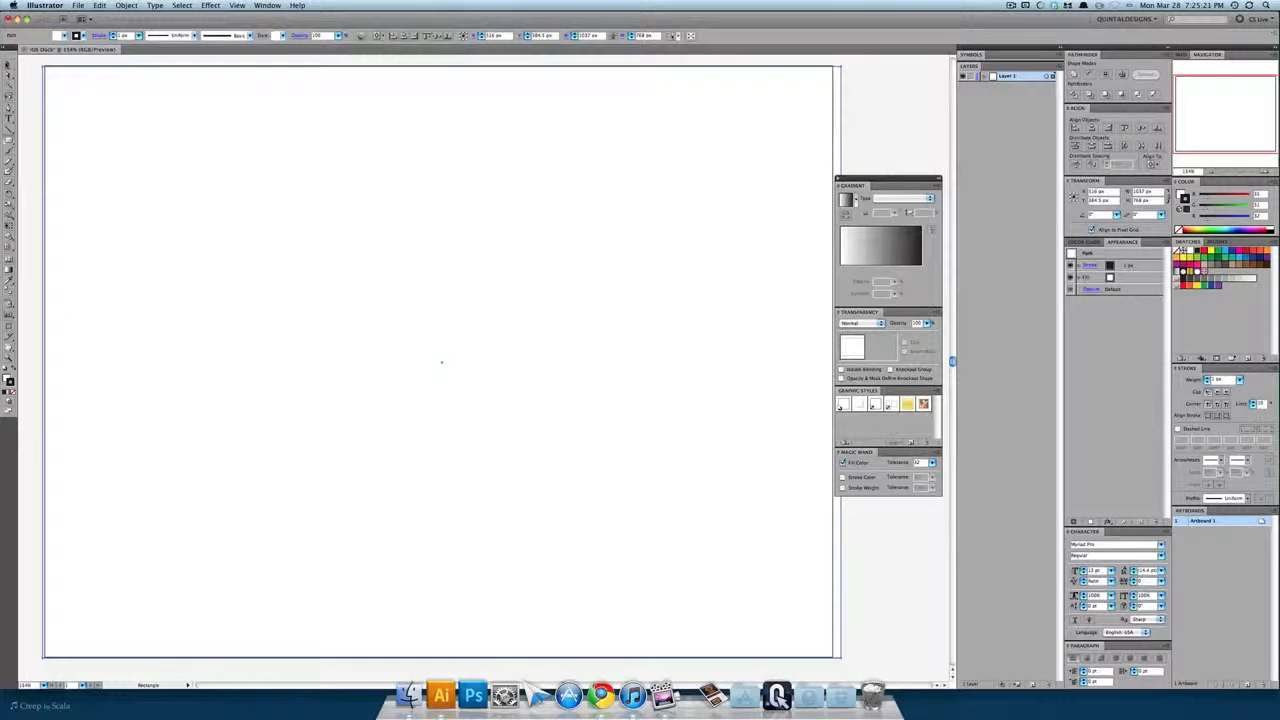
key("v")
left_click(13, 370)
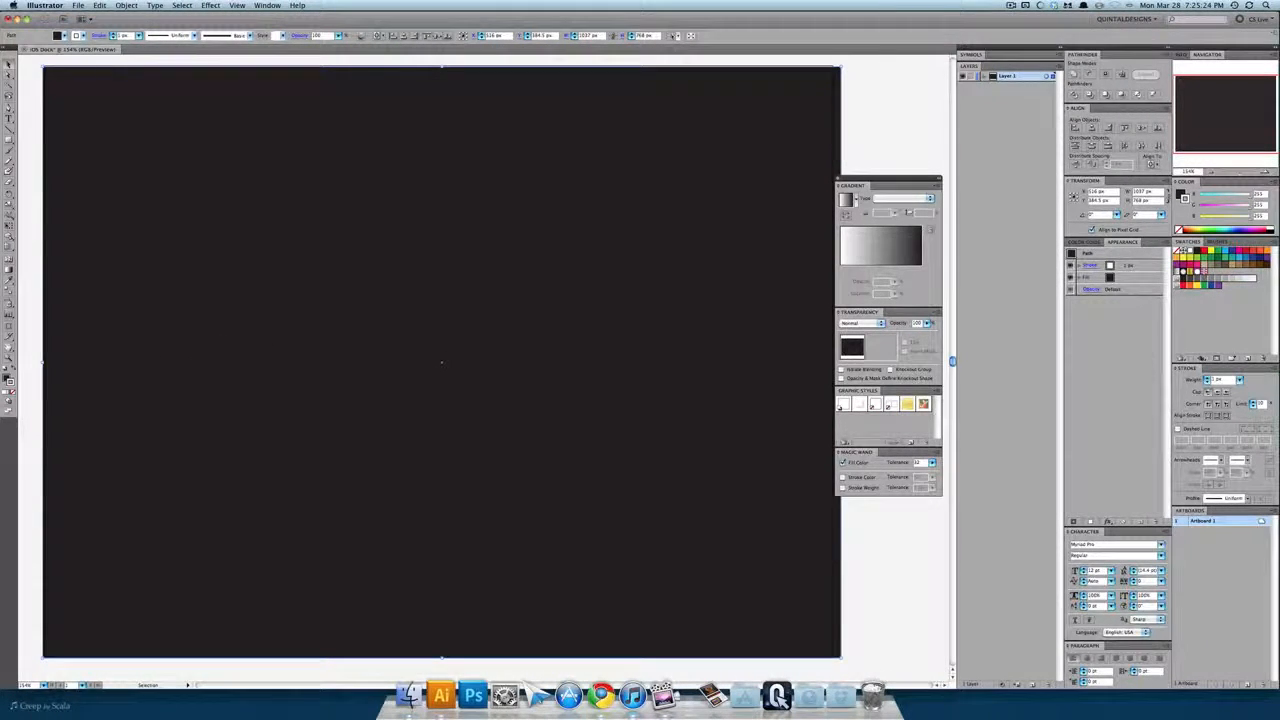
key("super+shift+a")
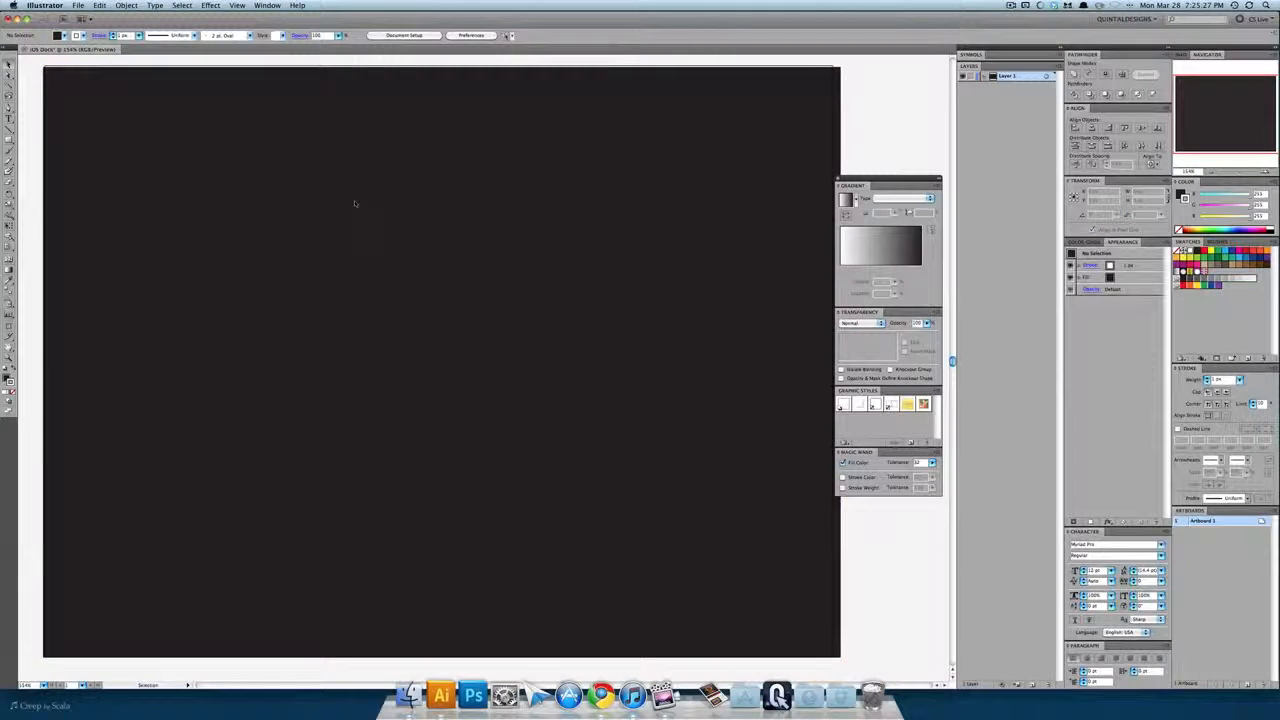
Create a 1024 × 70 px rectangle and place it across the lower half of the artboard, flush with the background's left edge
mouse_move(377, 203)
left_mouse_down()
mouse_move(394, 200)
mouse_move(380, 208)
left_mouse_up()
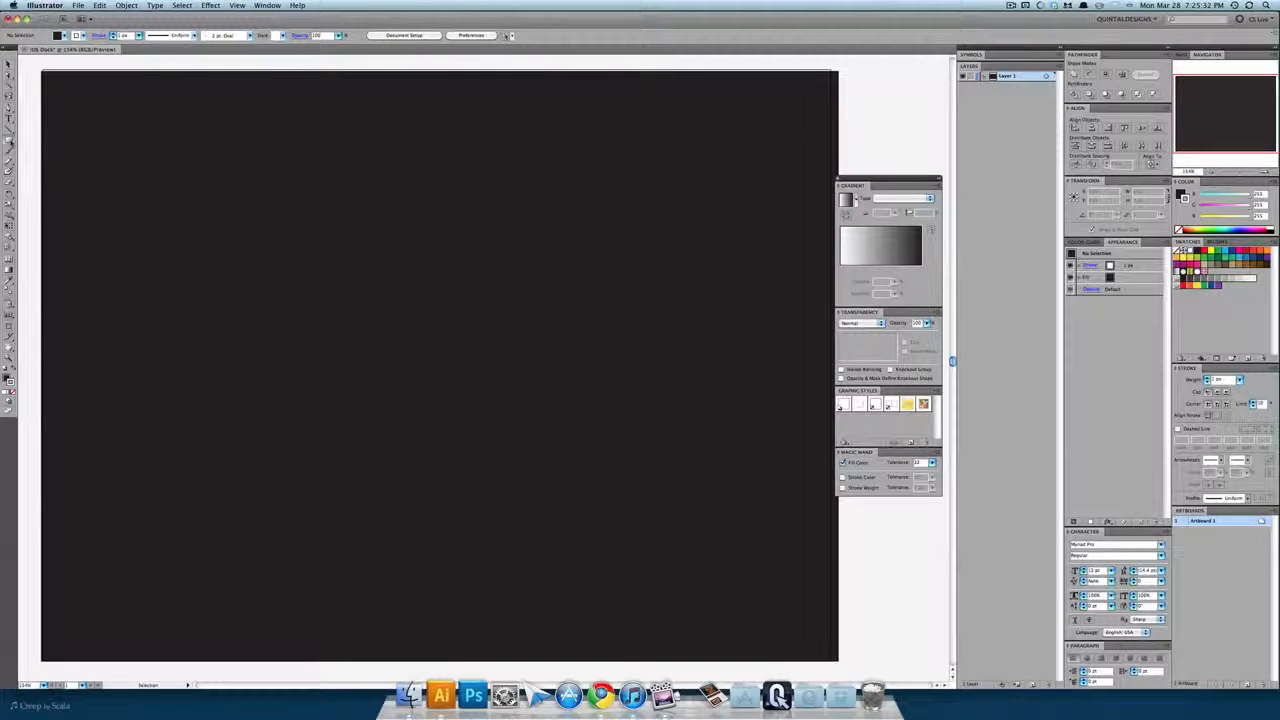
left_click(236, 386)
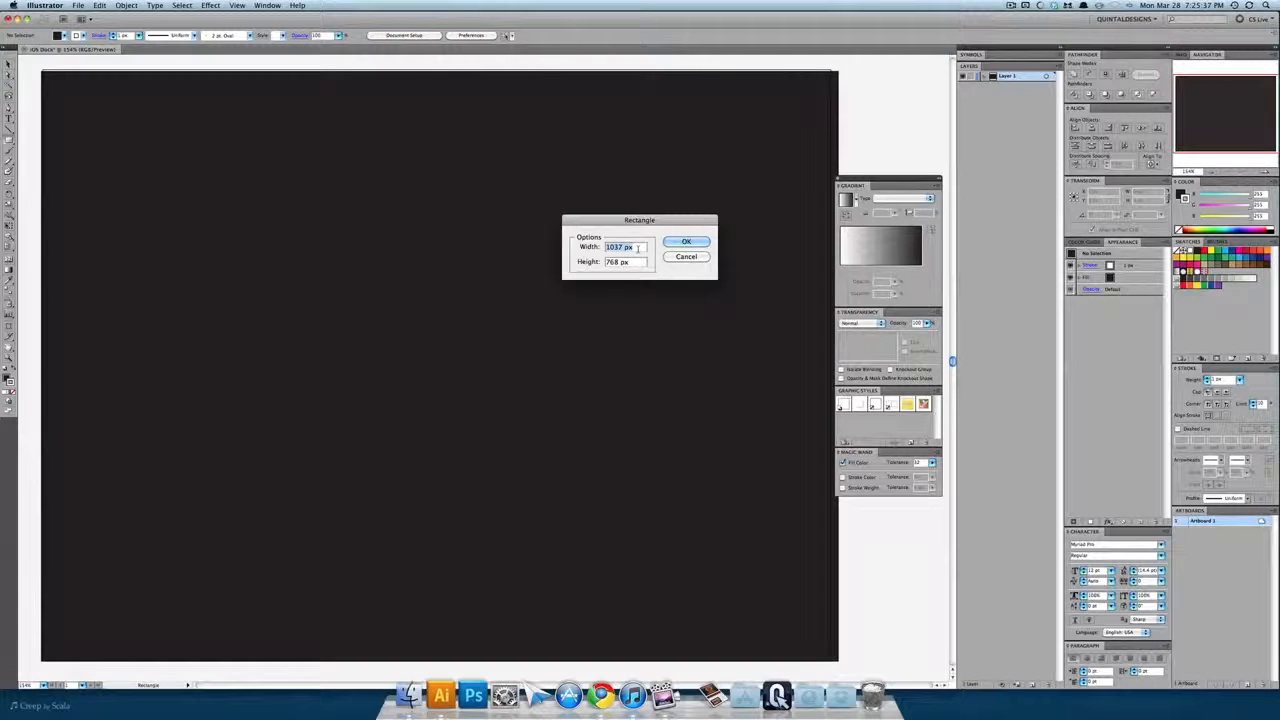
left_click_drag(638, 249, 592, 249)
type("3")
type("0")
key("Tab")
type("70")
key("Return")
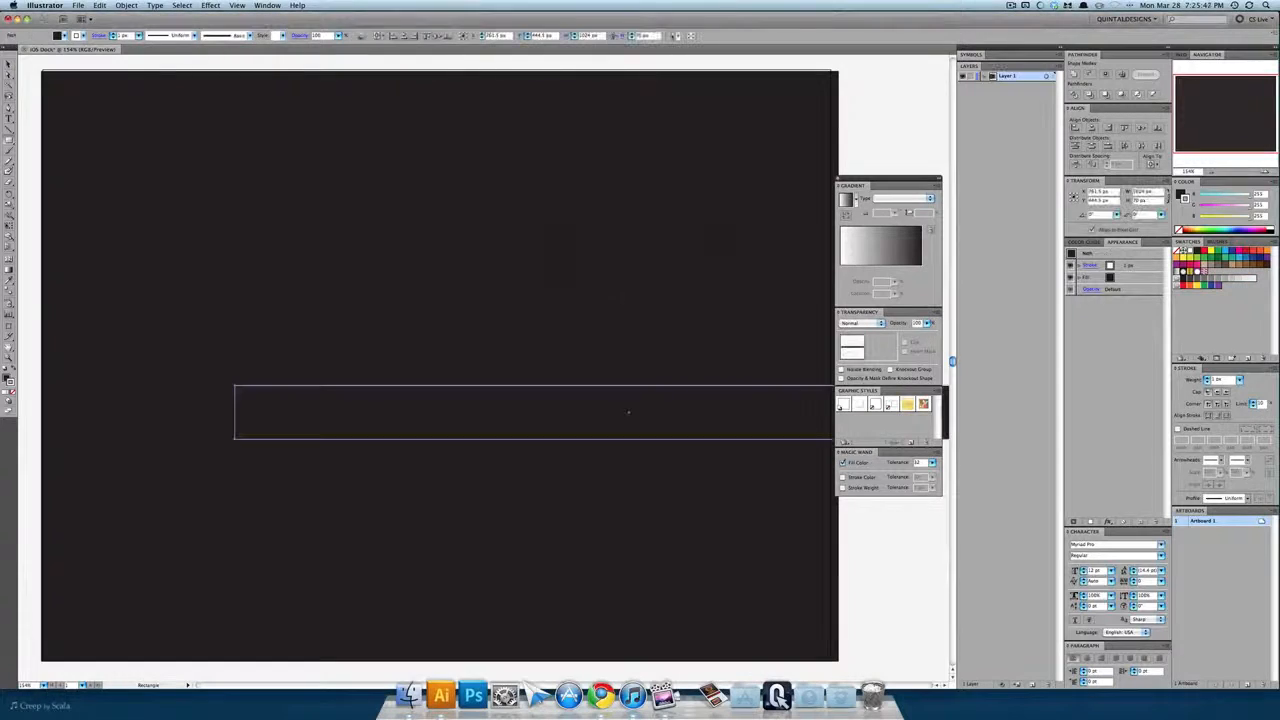
left_click(9, 65)
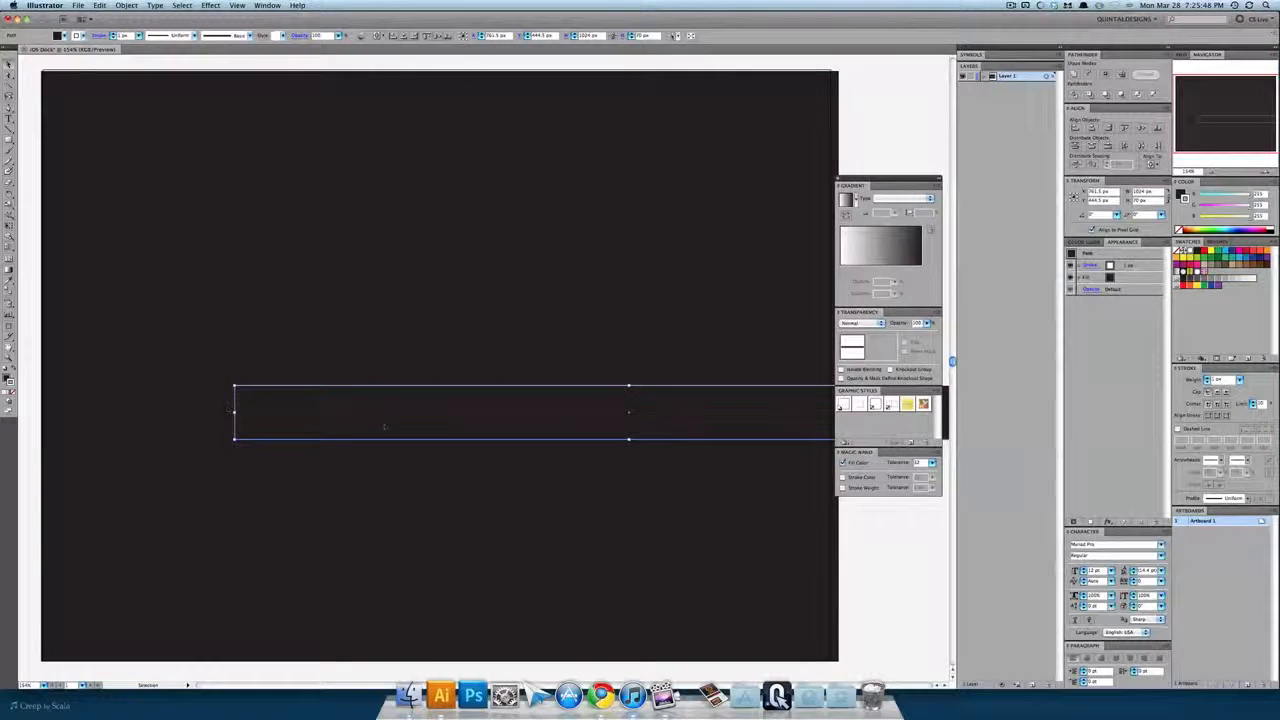
left_click_drag(384, 425, 224, 481)
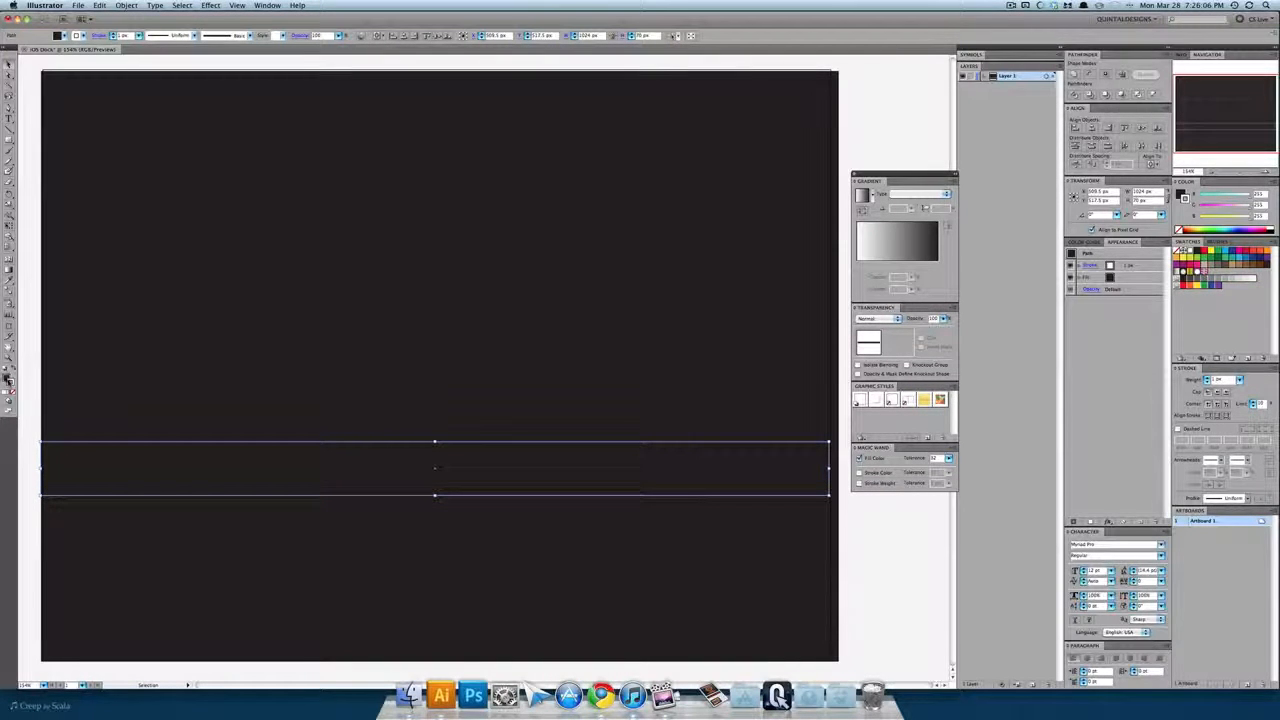
Fill the narrow rectangle with bright blue and remove its stroke
left_click(1181, 194)
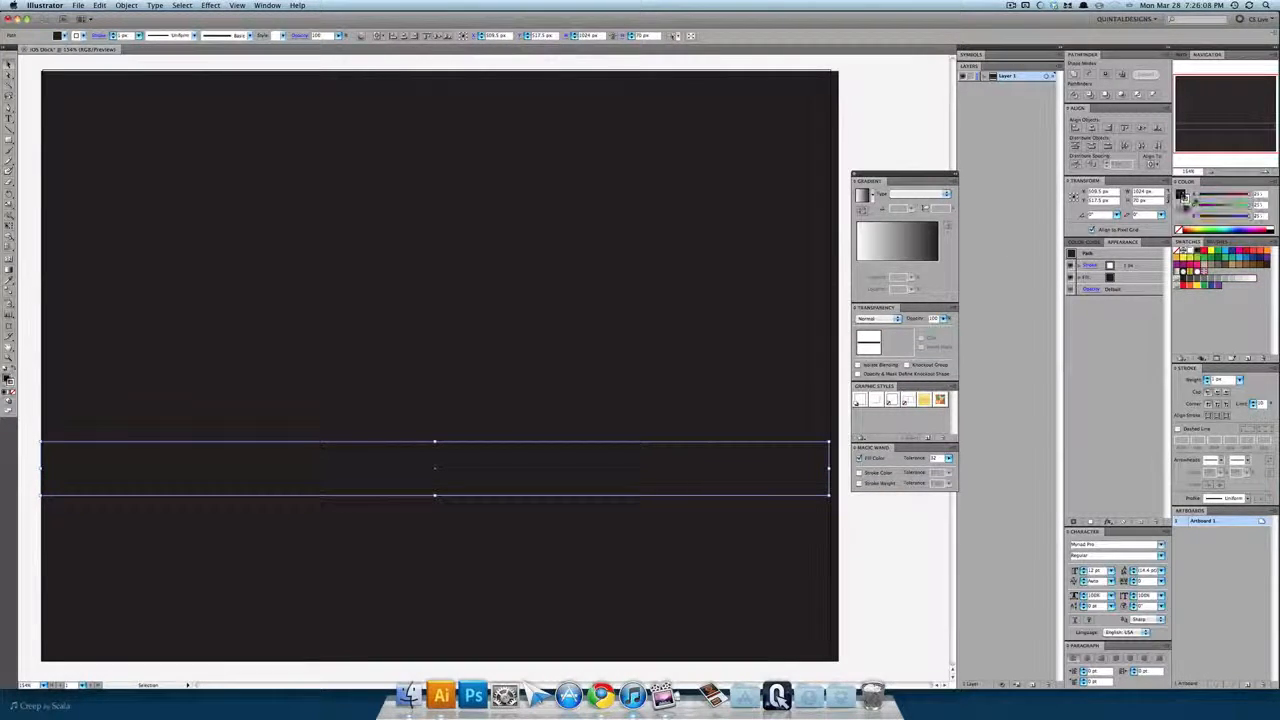
left_click(1225, 252)
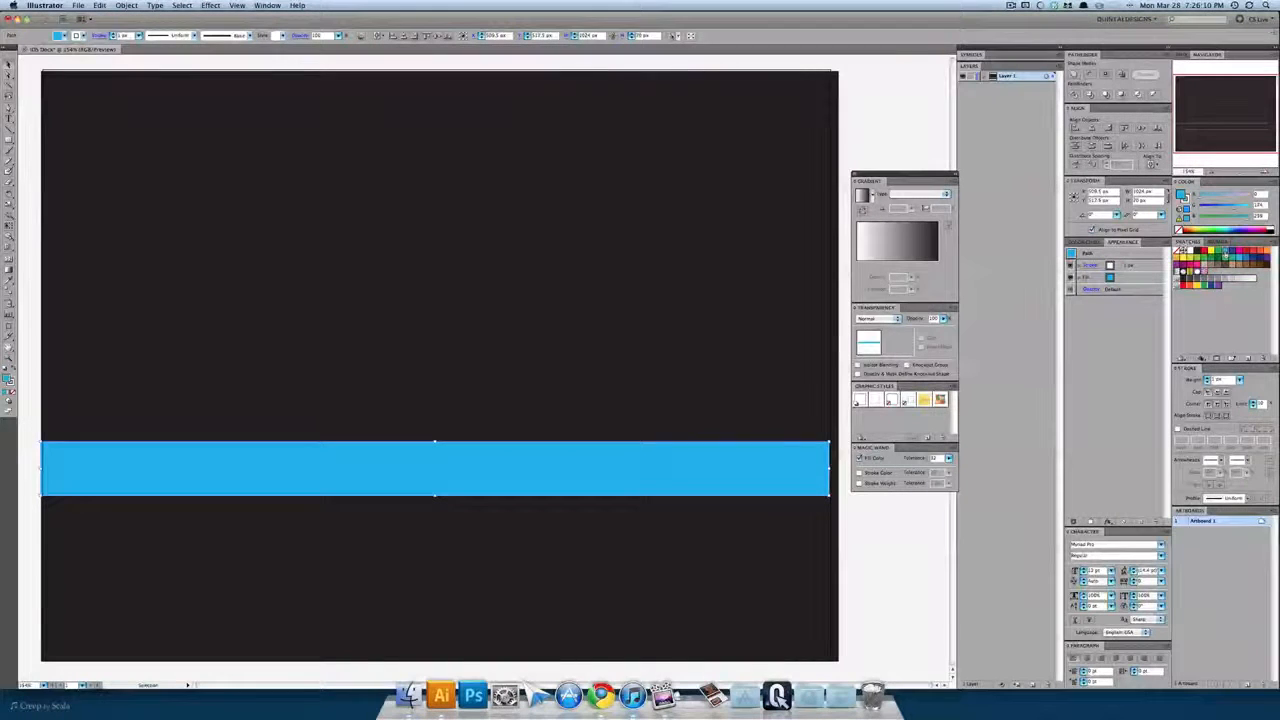
left_click(870, 552)
left_click(676, 460)
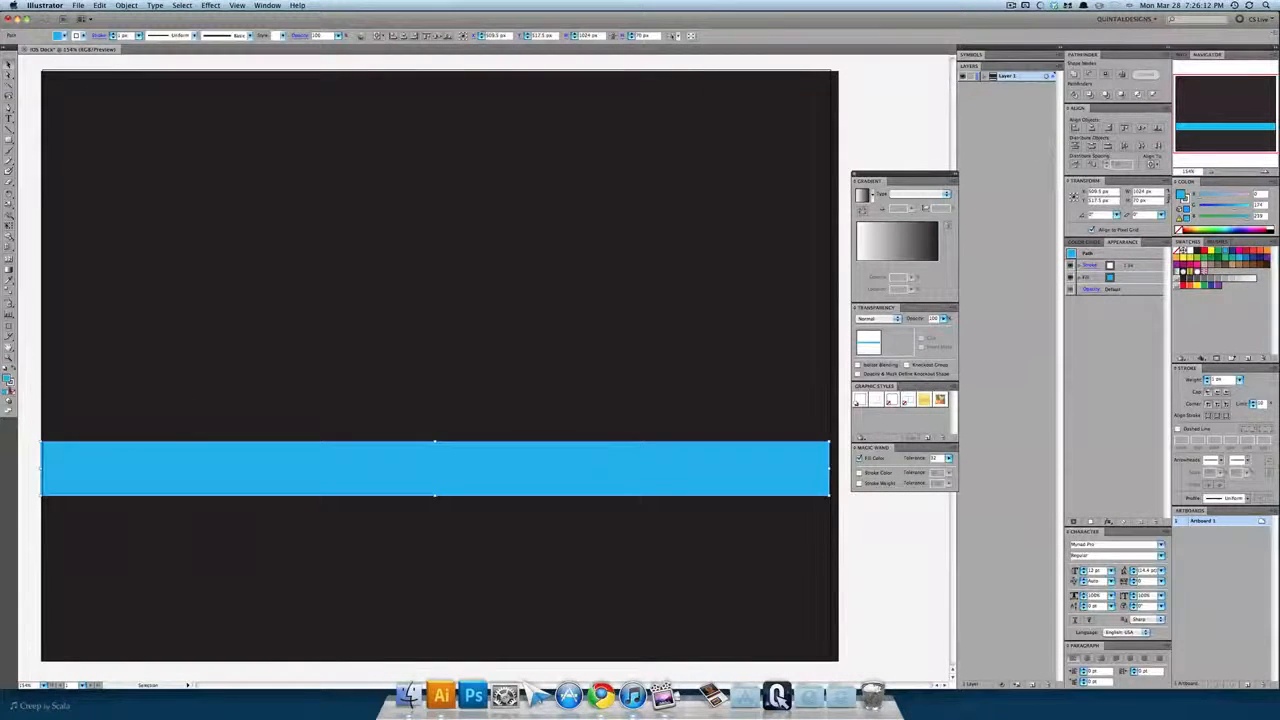
left_click(11, 384)
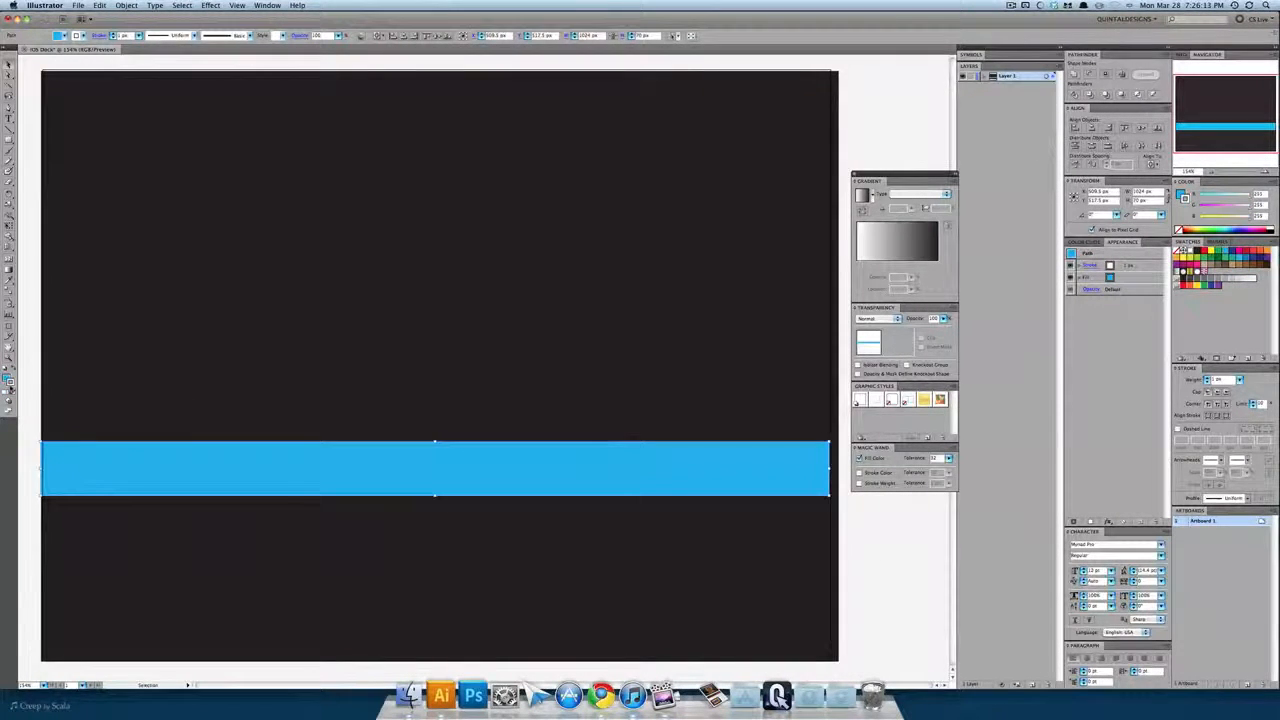
left_click(505, 428)
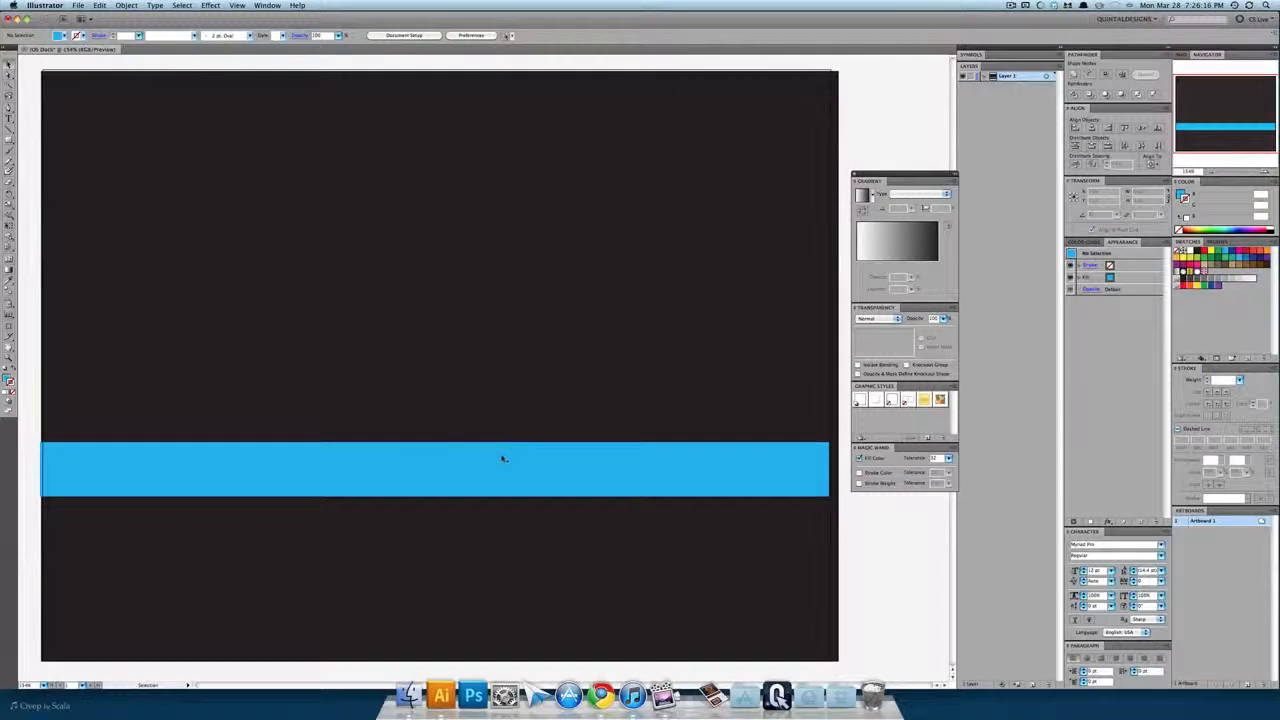
Start a 3D Rotate effect on the blue bar with preview on and the position set to Front
left_click(503, 457)
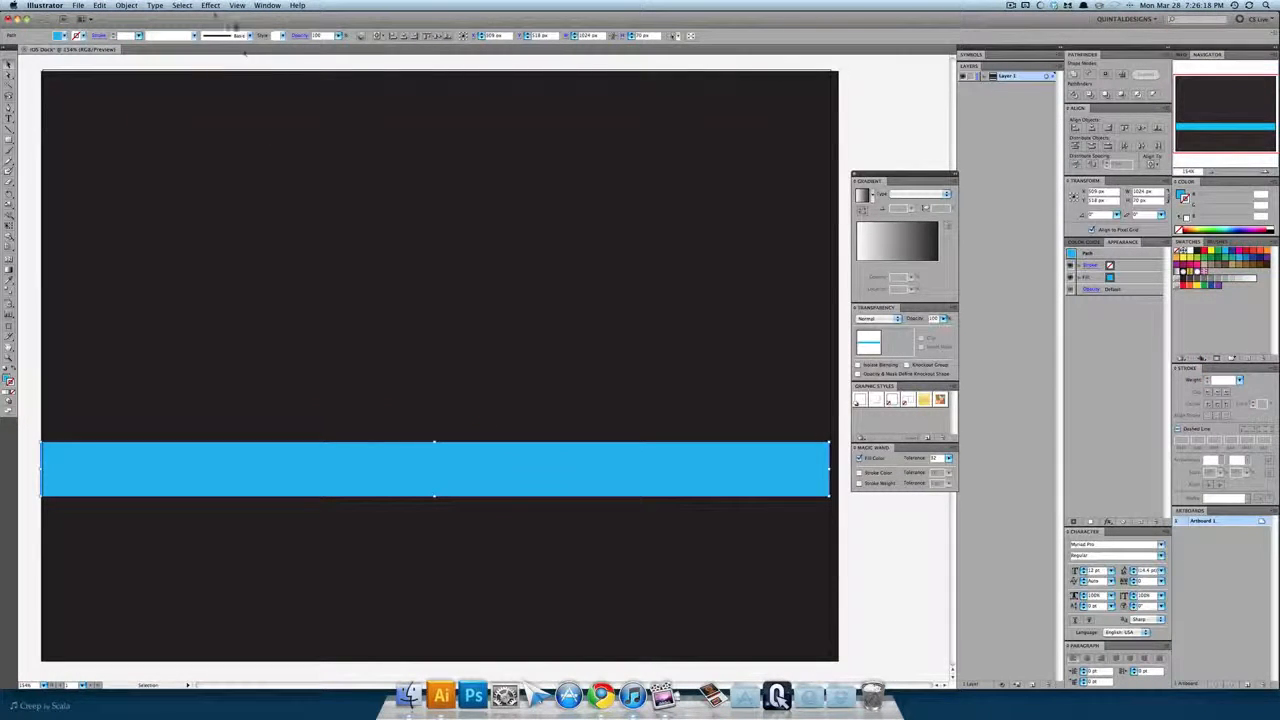
left_click(210, 5)
mouse_move(236, 68)
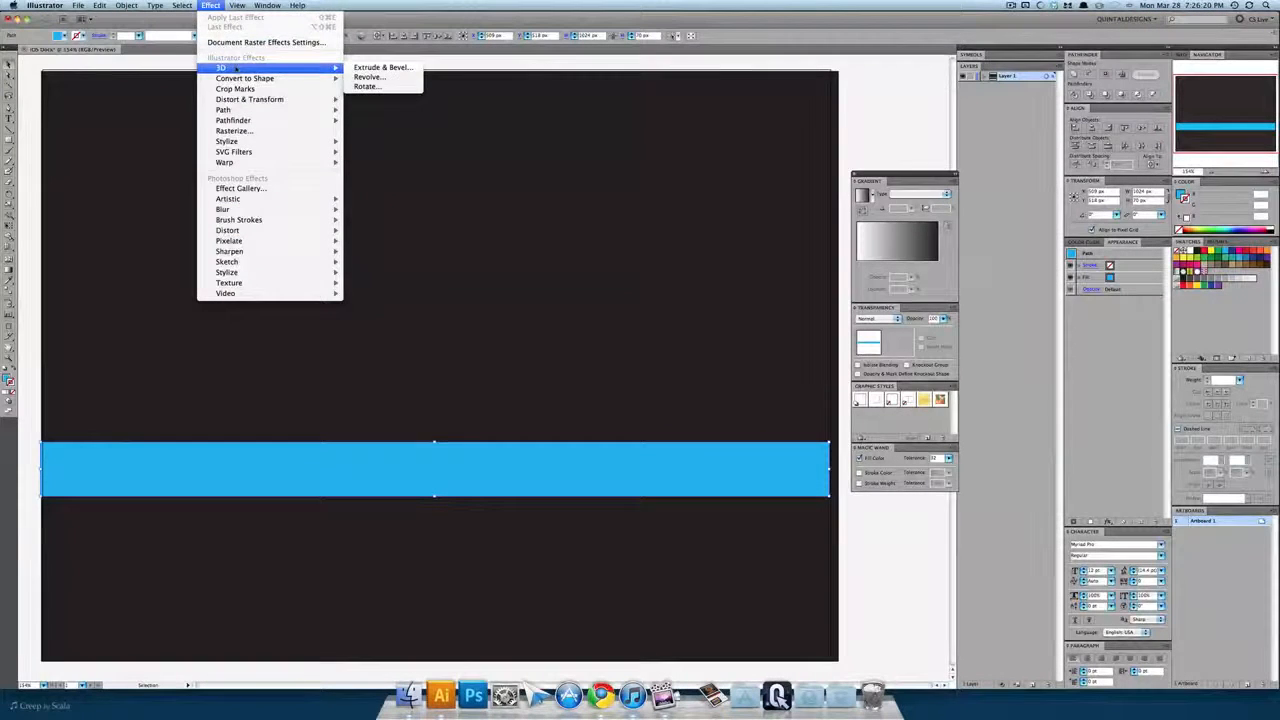
left_click(369, 86)
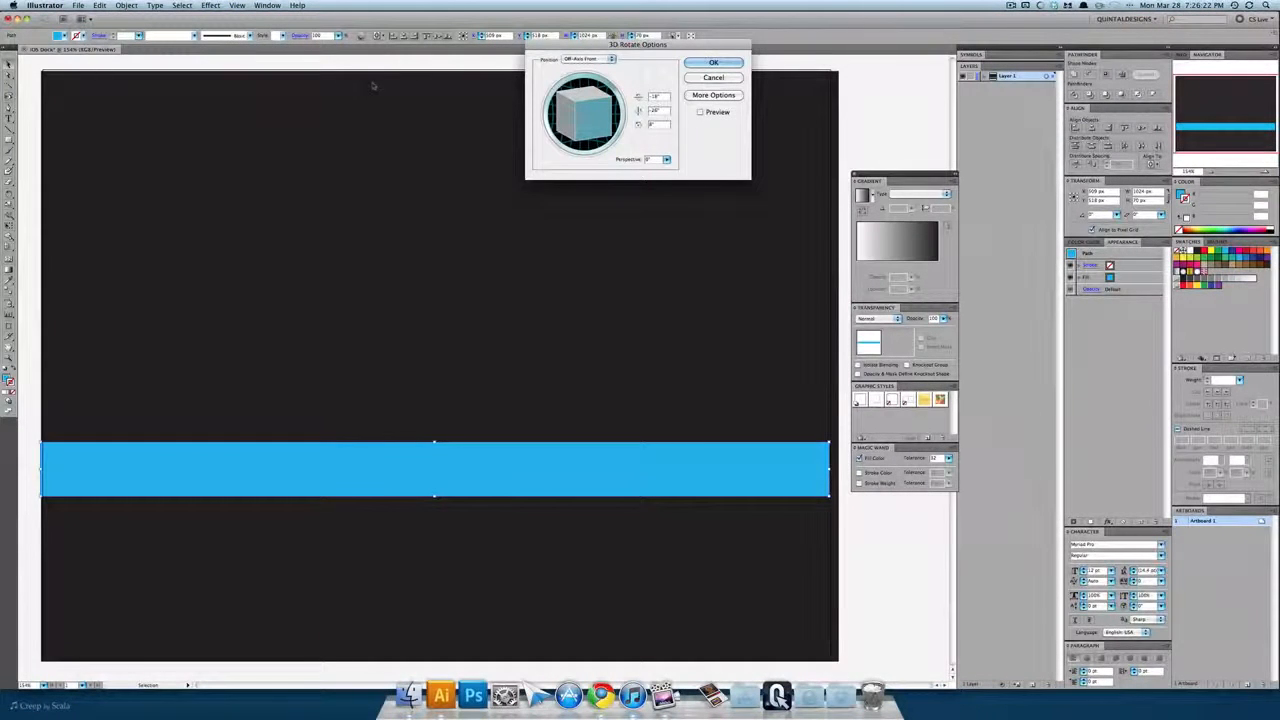
left_click_drag(630, 44, 573, 207)
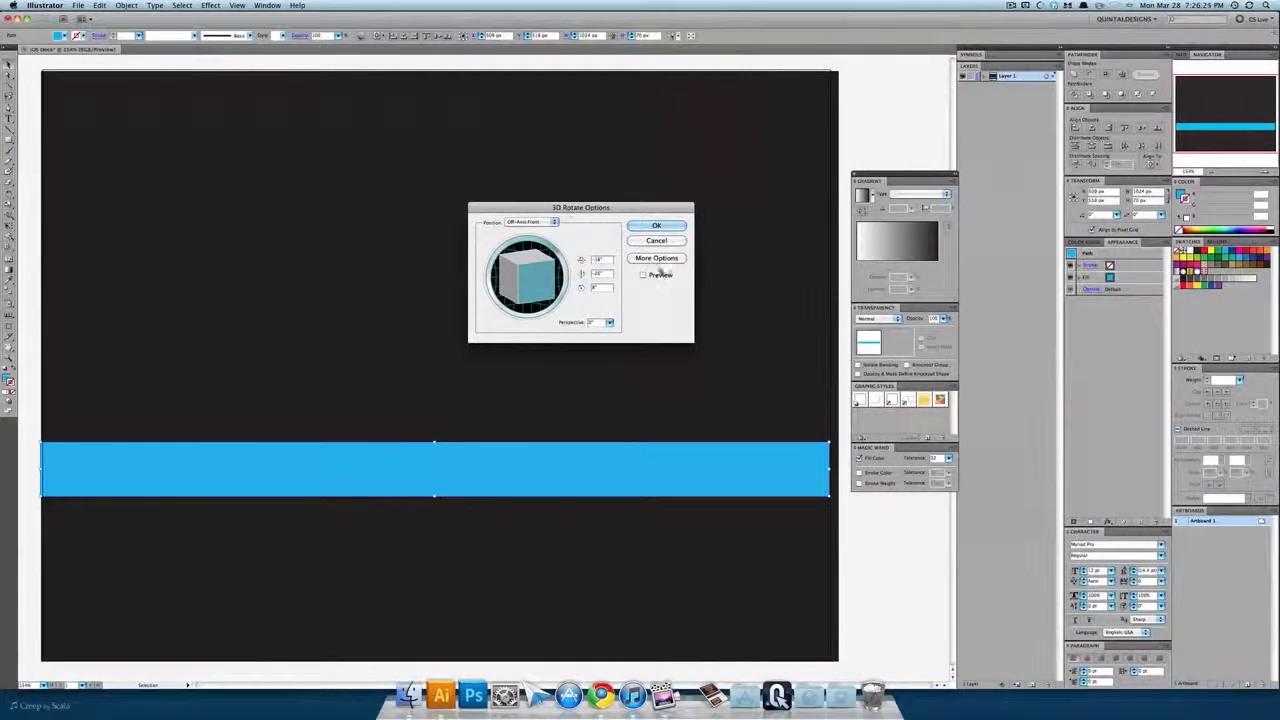
left_click(644, 276)
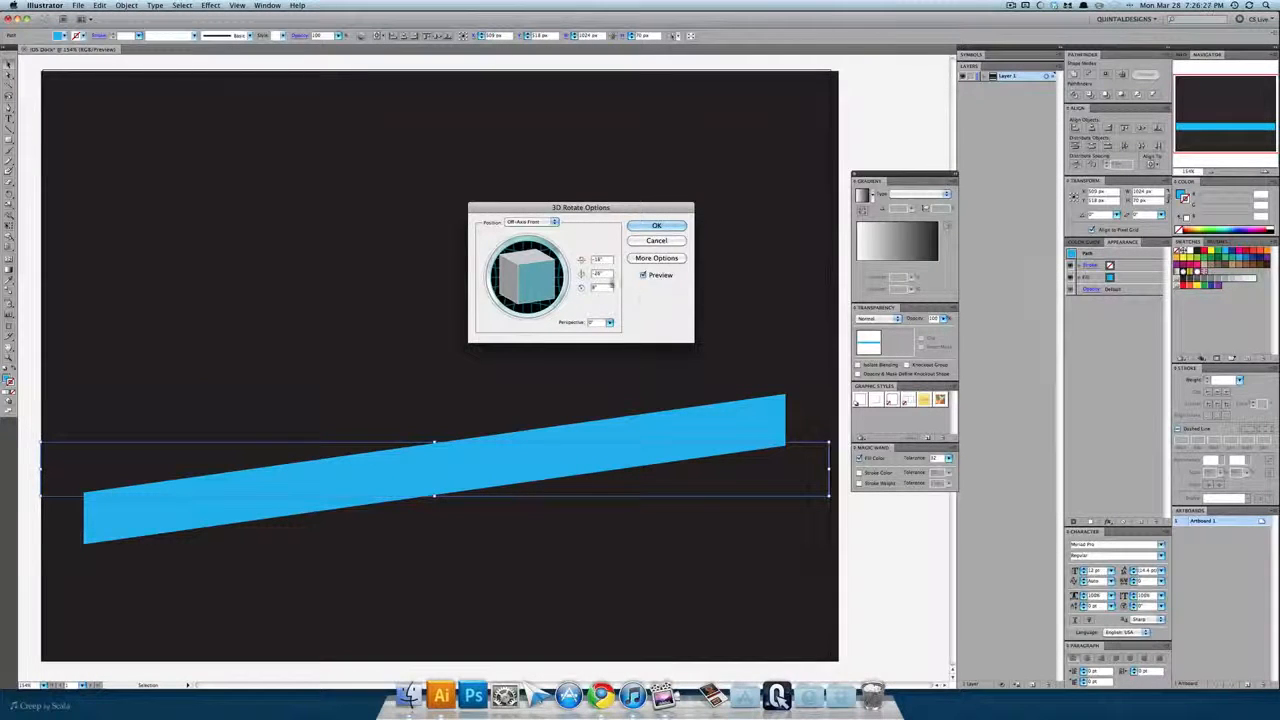
left_click(548, 224)
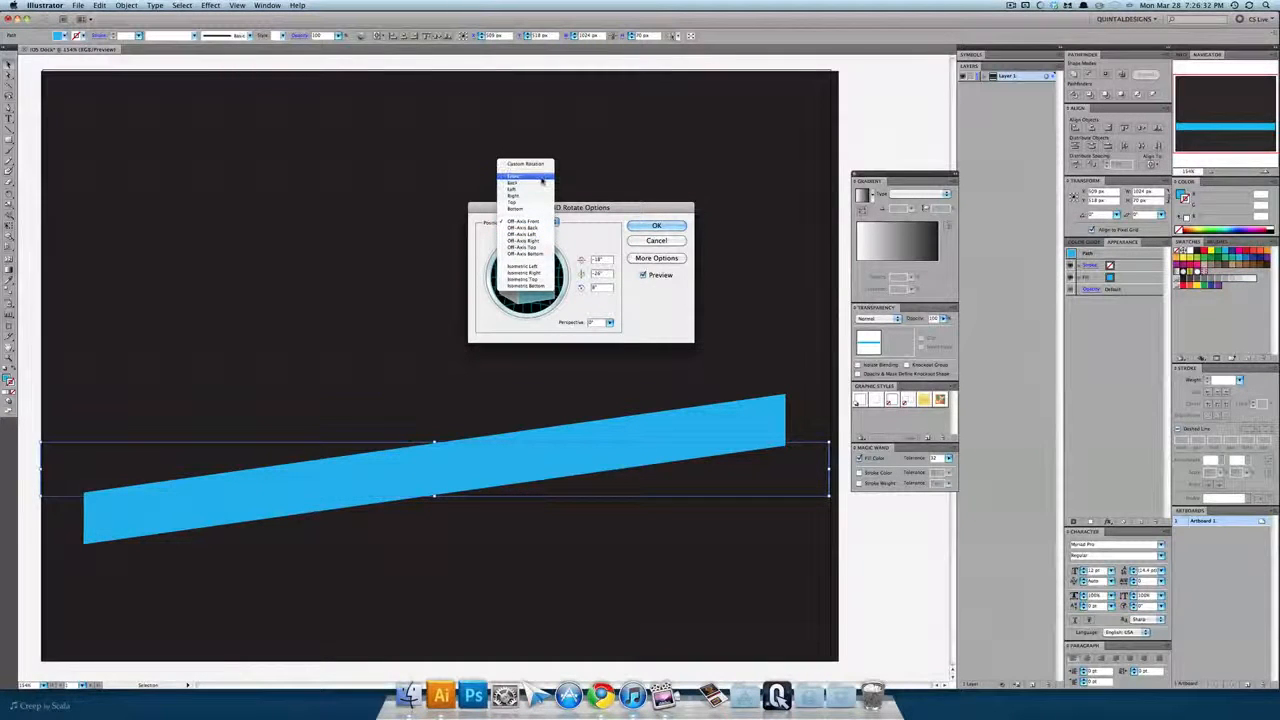
left_click(540, 177)
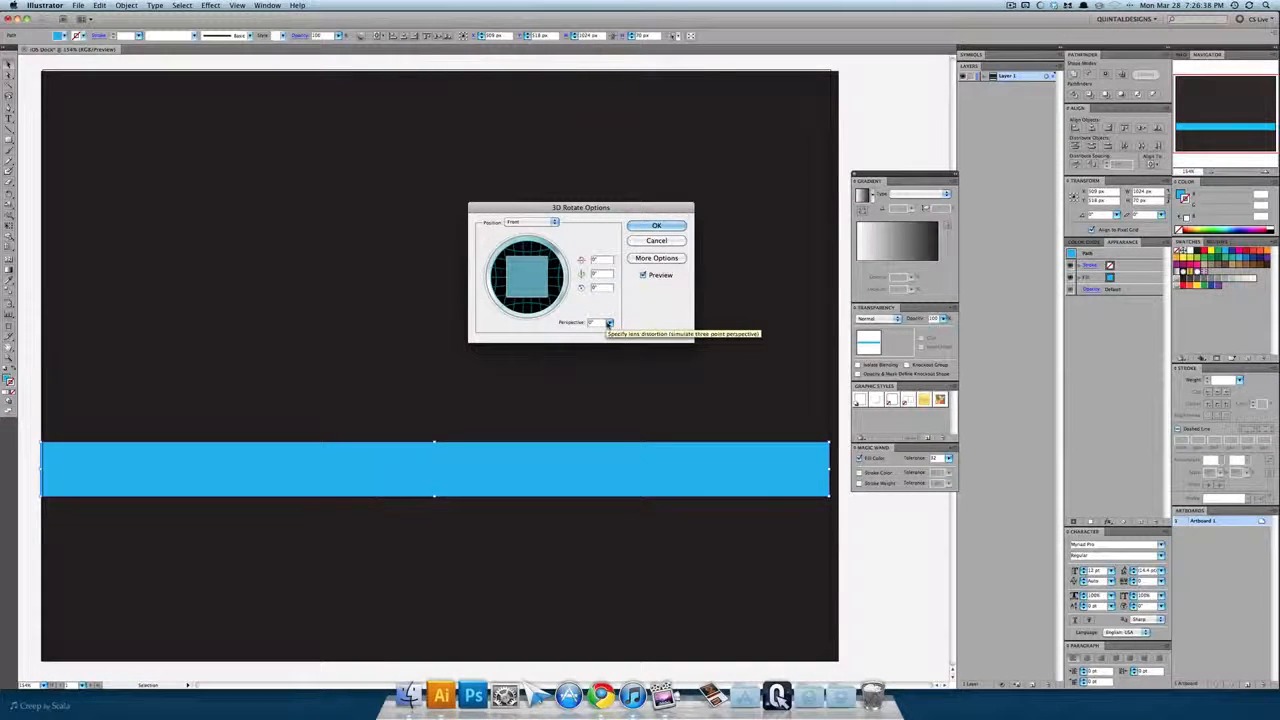
Add strong perspective to the 3D rotation, set the X-axis angle to 20°, and apply the effect
left_click(609, 322)
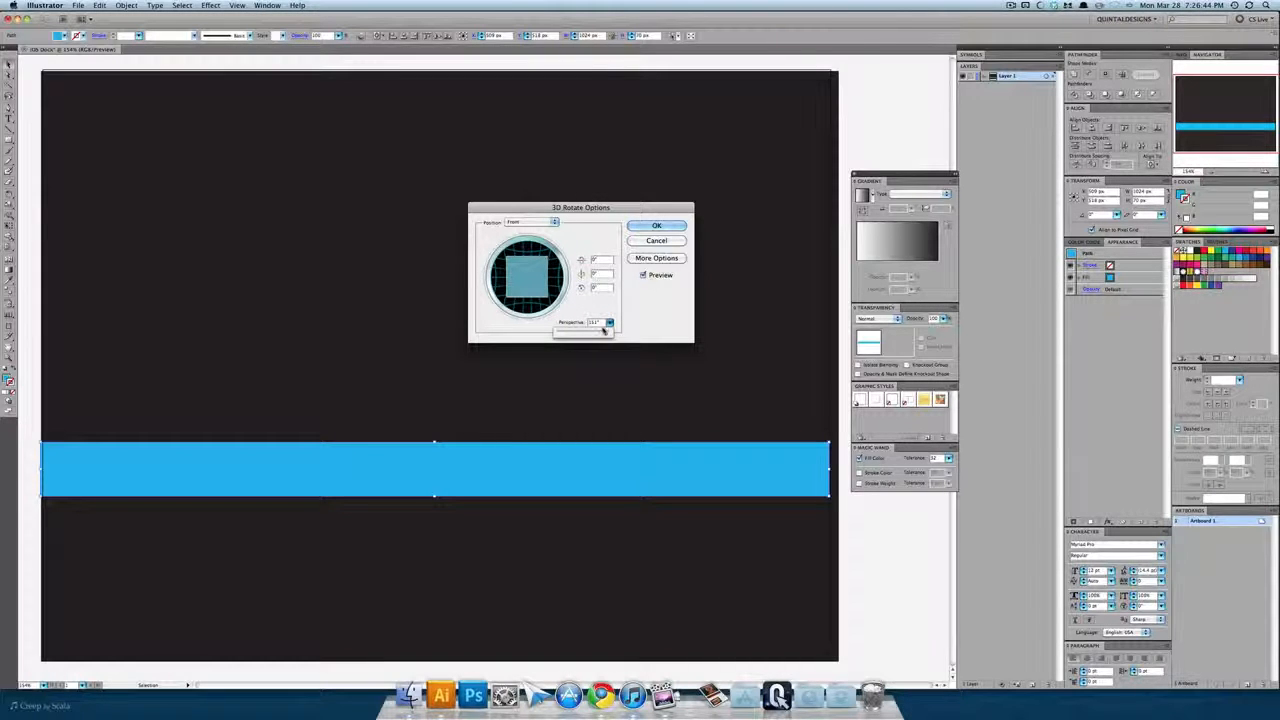
left_click(595, 324)
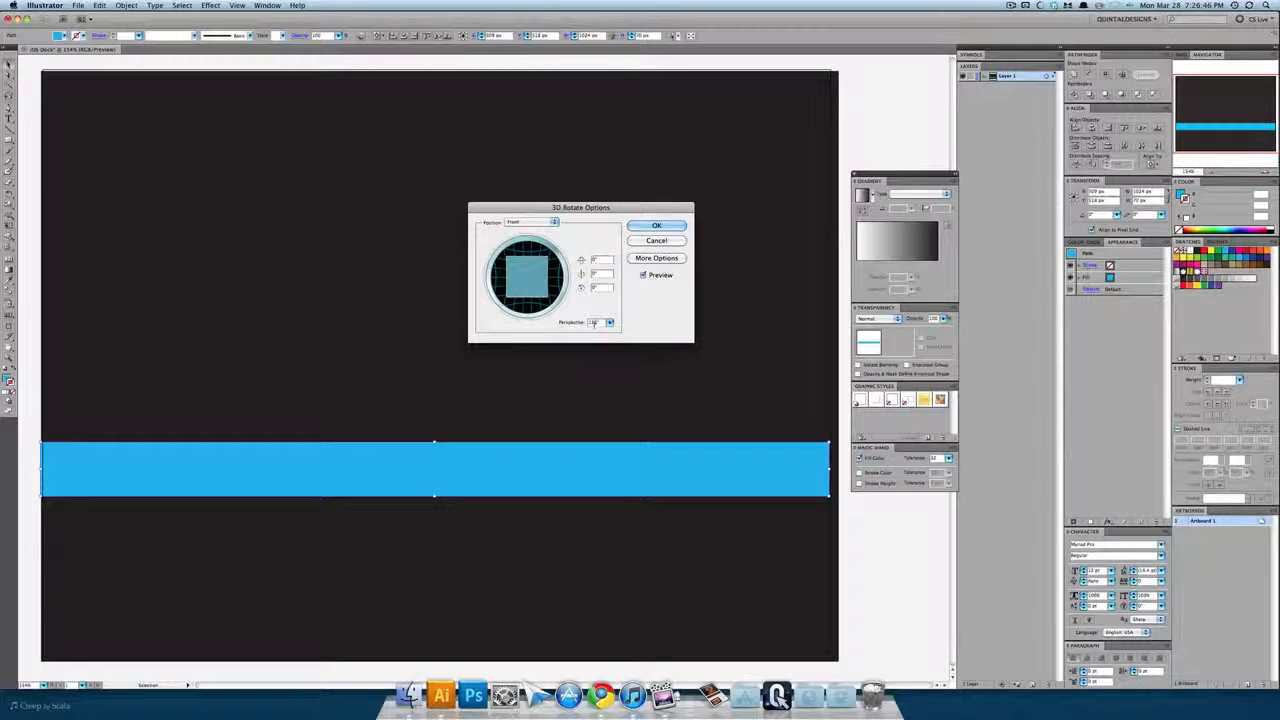
left_click(600, 263)
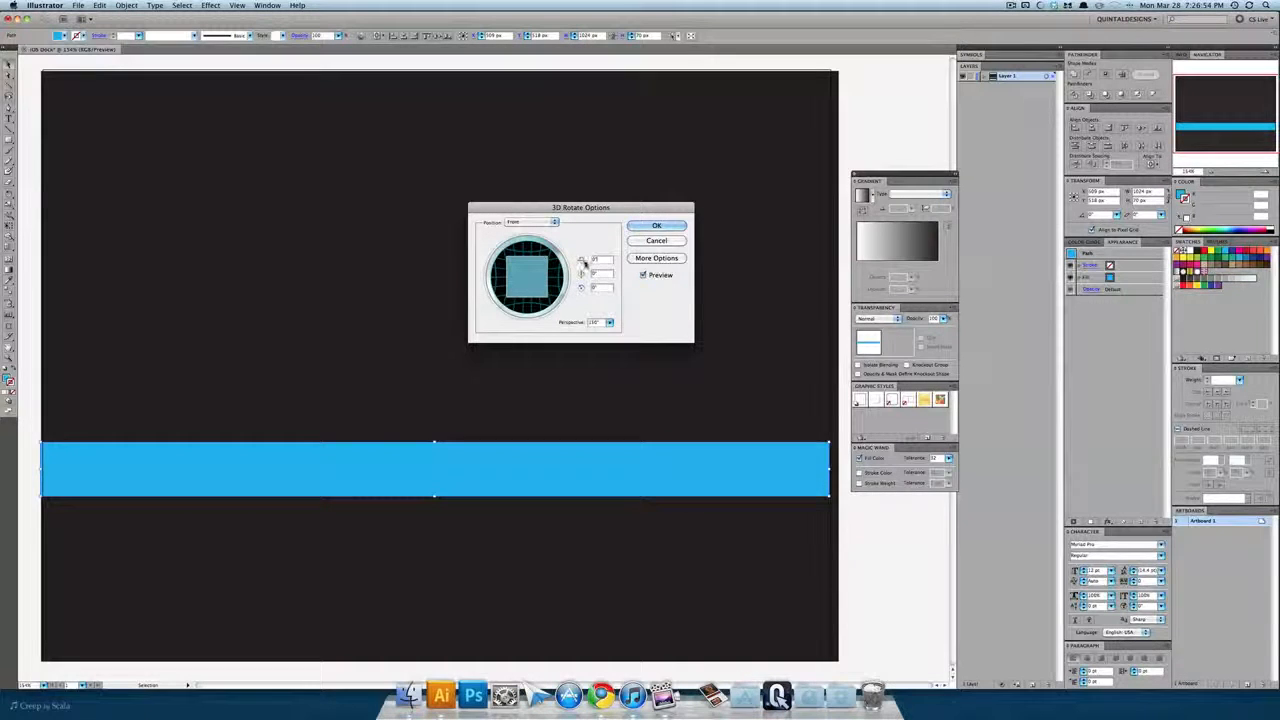
key("shift+Up")
key("shift+Up")
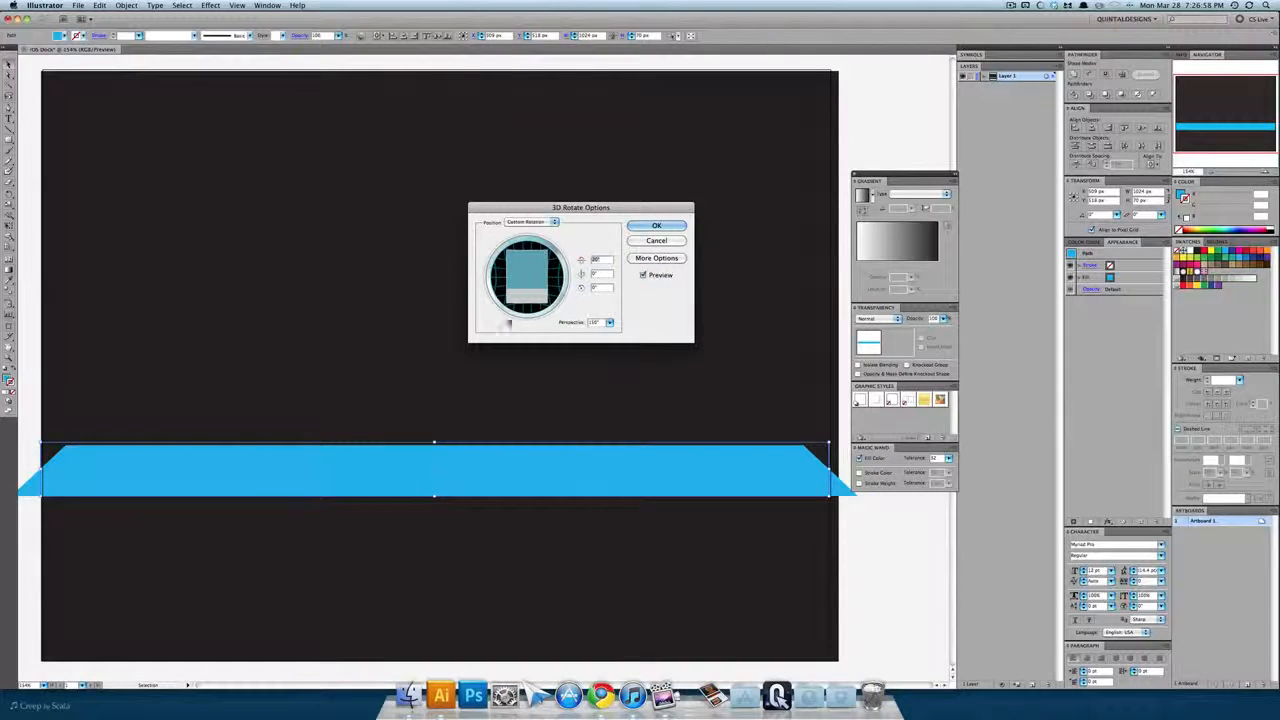
left_click(655, 226)
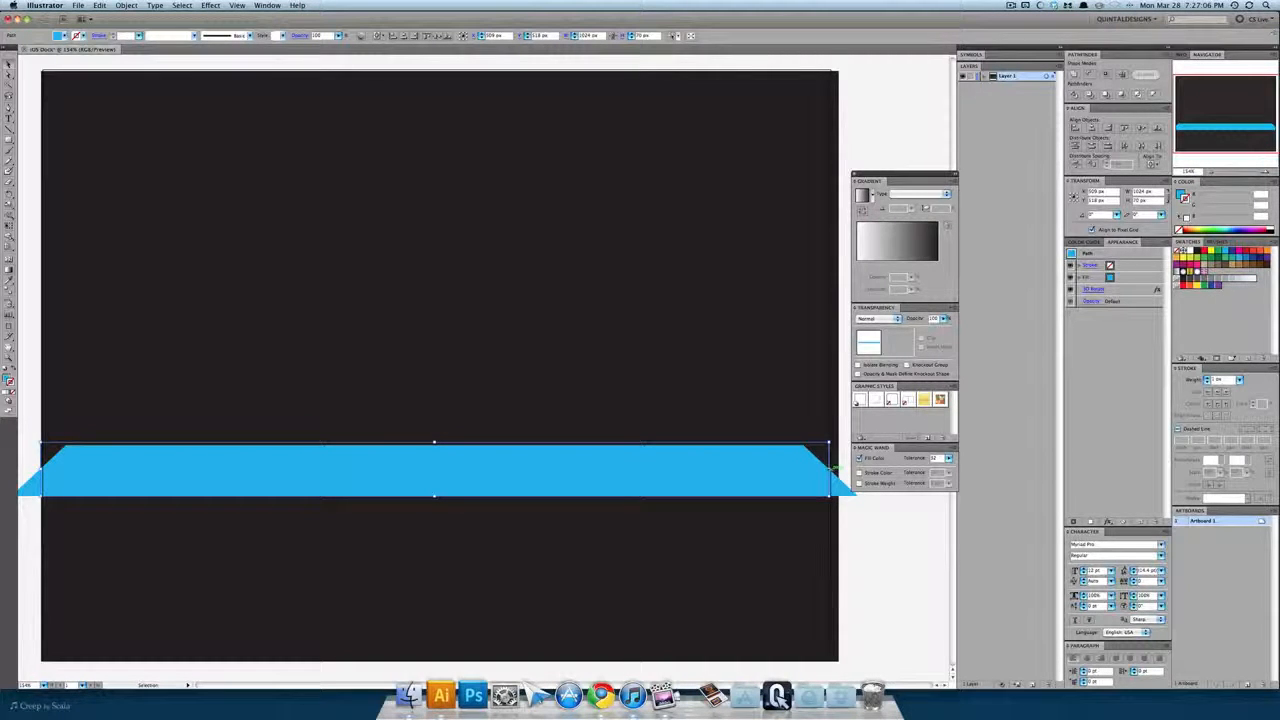
Narrow the blue perspective bar symmetrically about its centre to about 925 px wide so it fits inside the background
left_click_drag(833, 468, 810, 472)
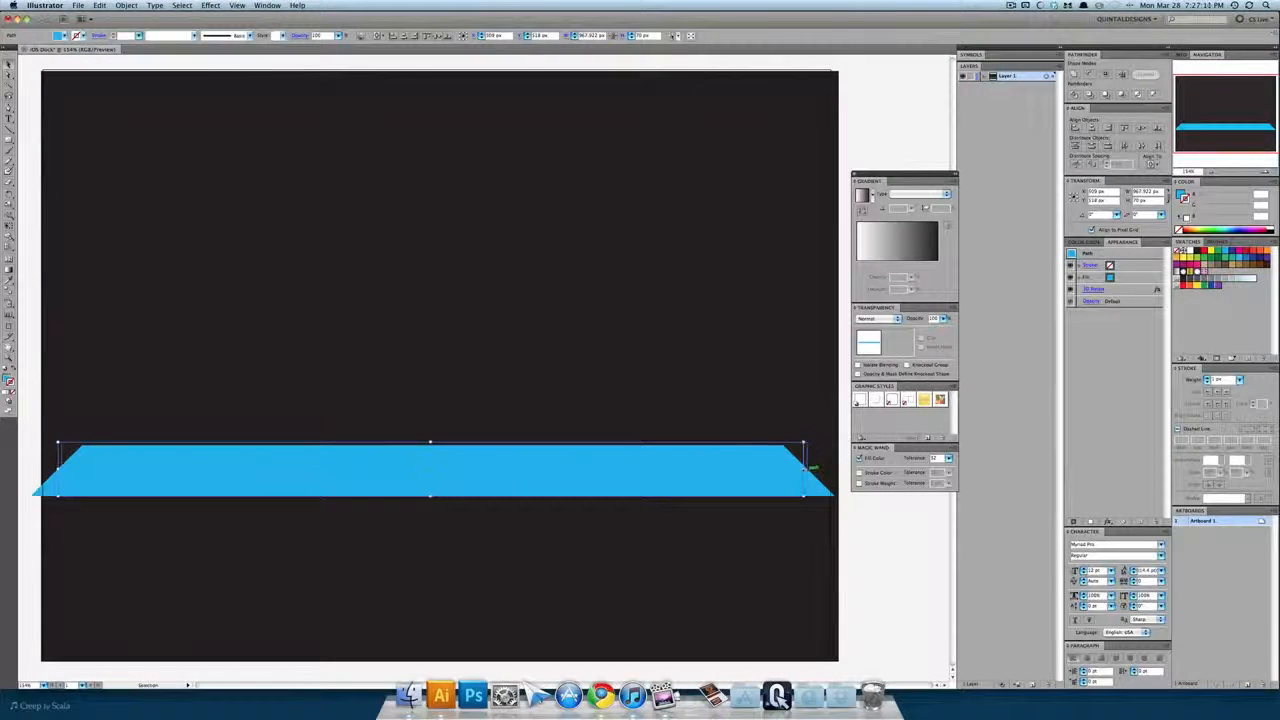
key("a")
key("v")
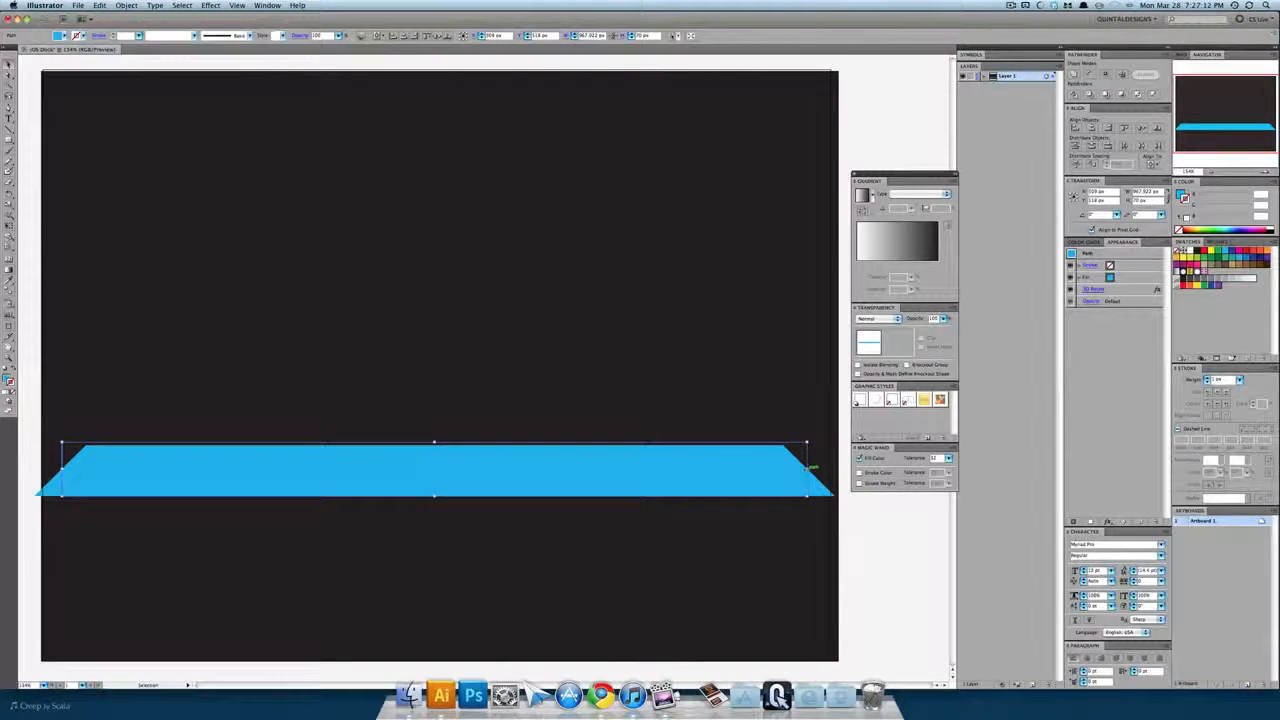
left_click_drag(812, 467, 790, 468)
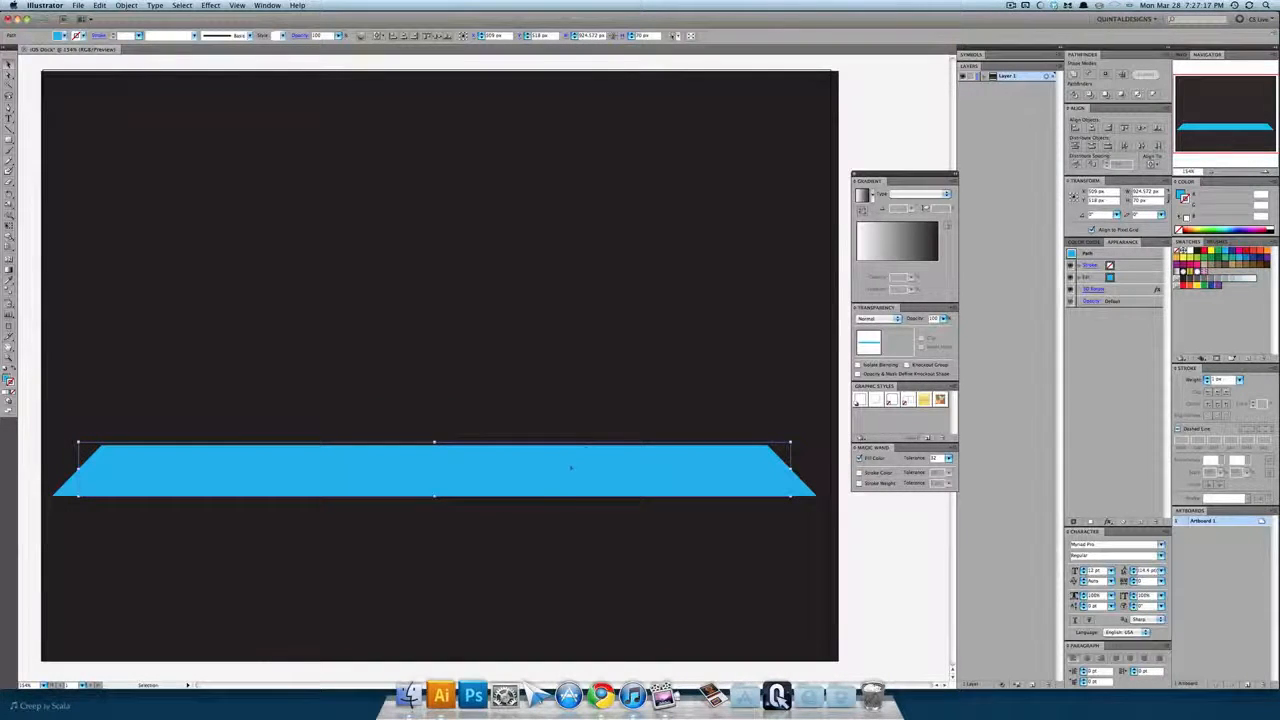
Expand the appearance of the blue bar to turn the 3D effect into a real trapezoid shape
left_click_drag(558, 421, 578, 421)
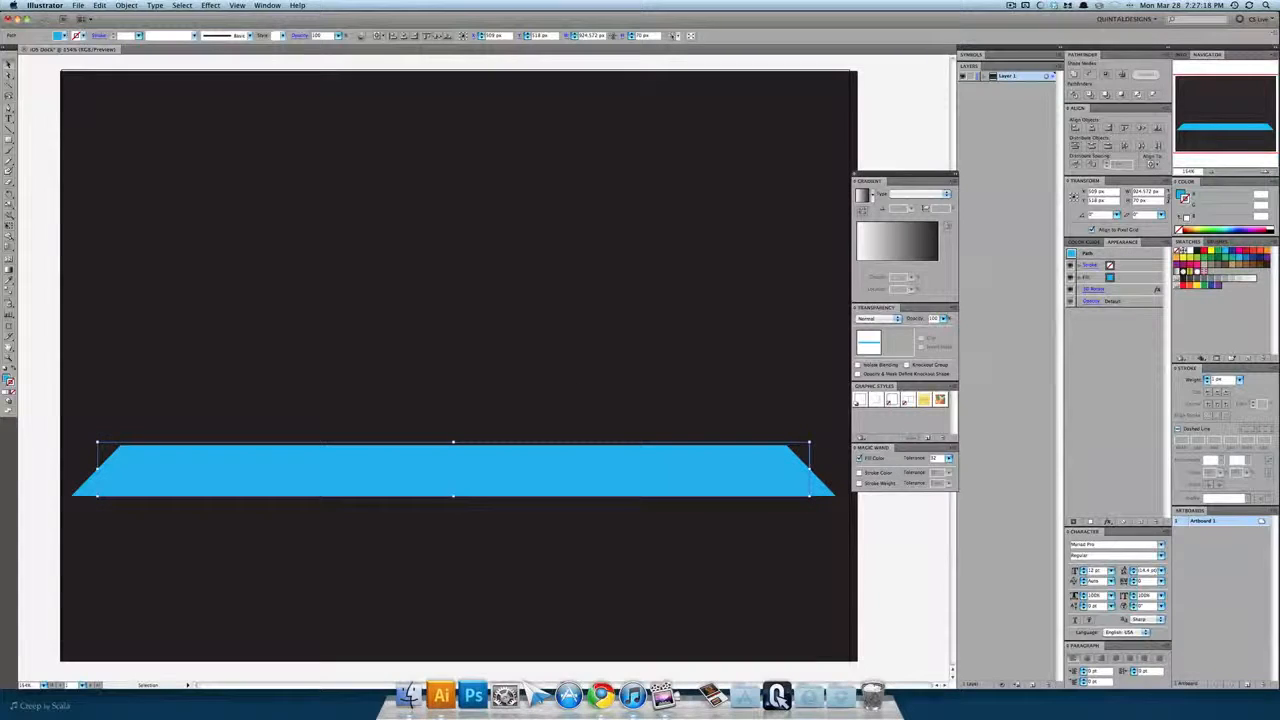
left_click(126, 5)
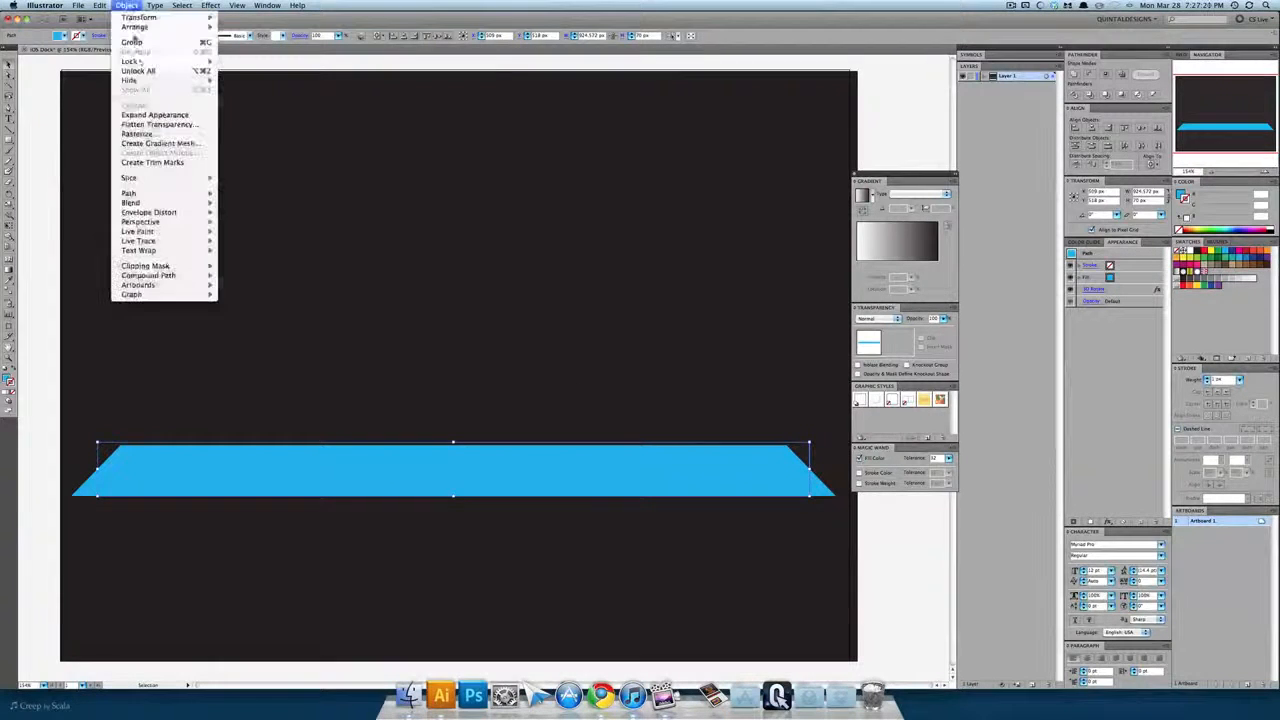
left_click(156, 115)
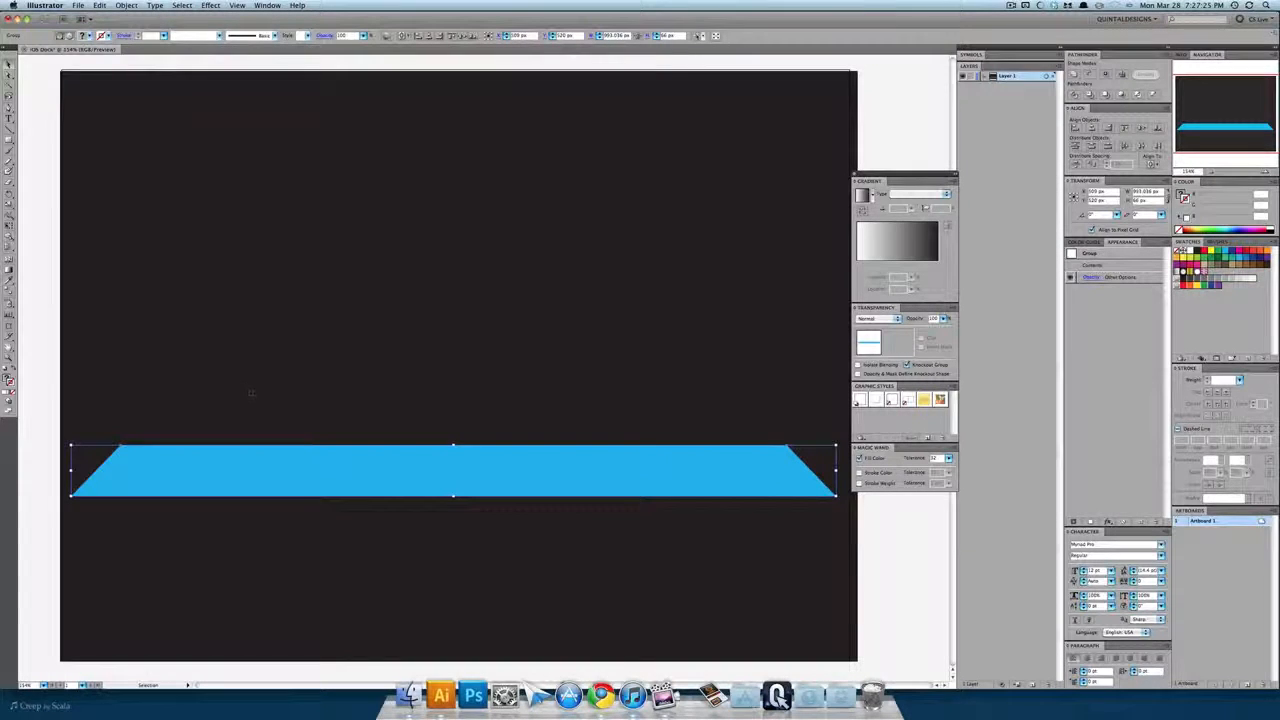
Duplicate the blue trapezoid in place, fill the copy with orange-red, and move it straight up to the upper part of the artboard
key("super+c")
key("super+f")
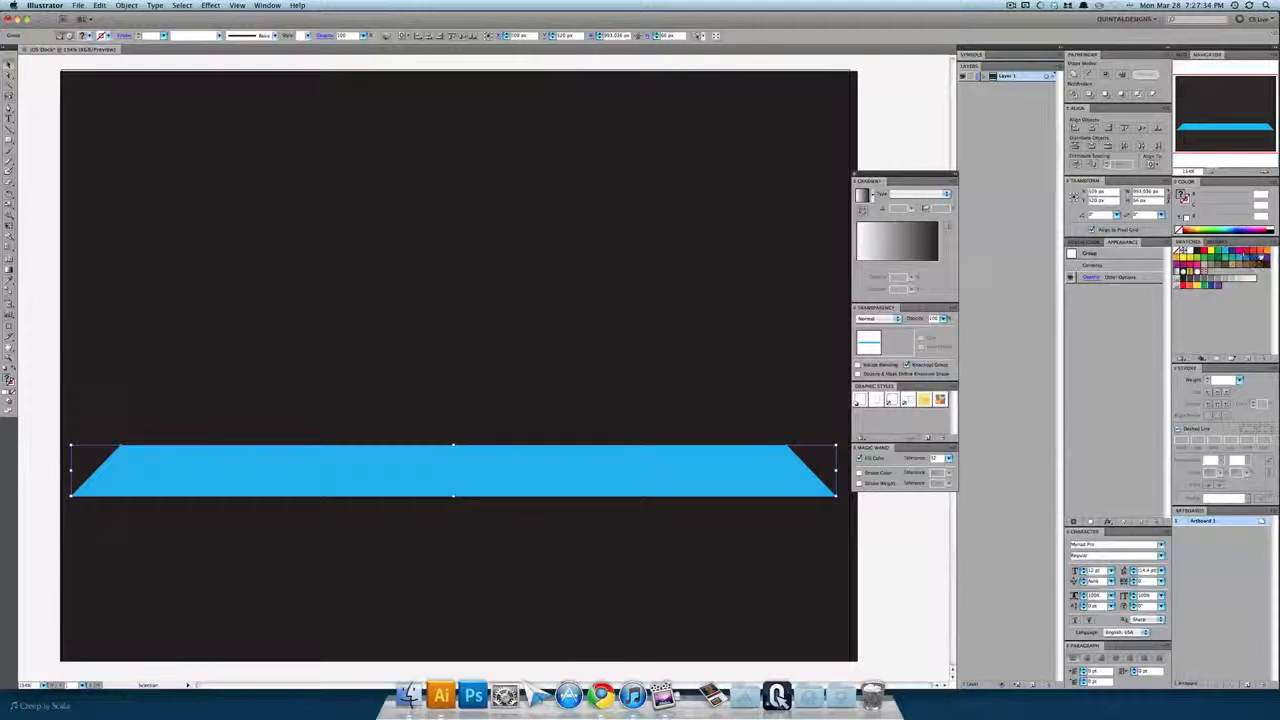
left_click(1250, 256)
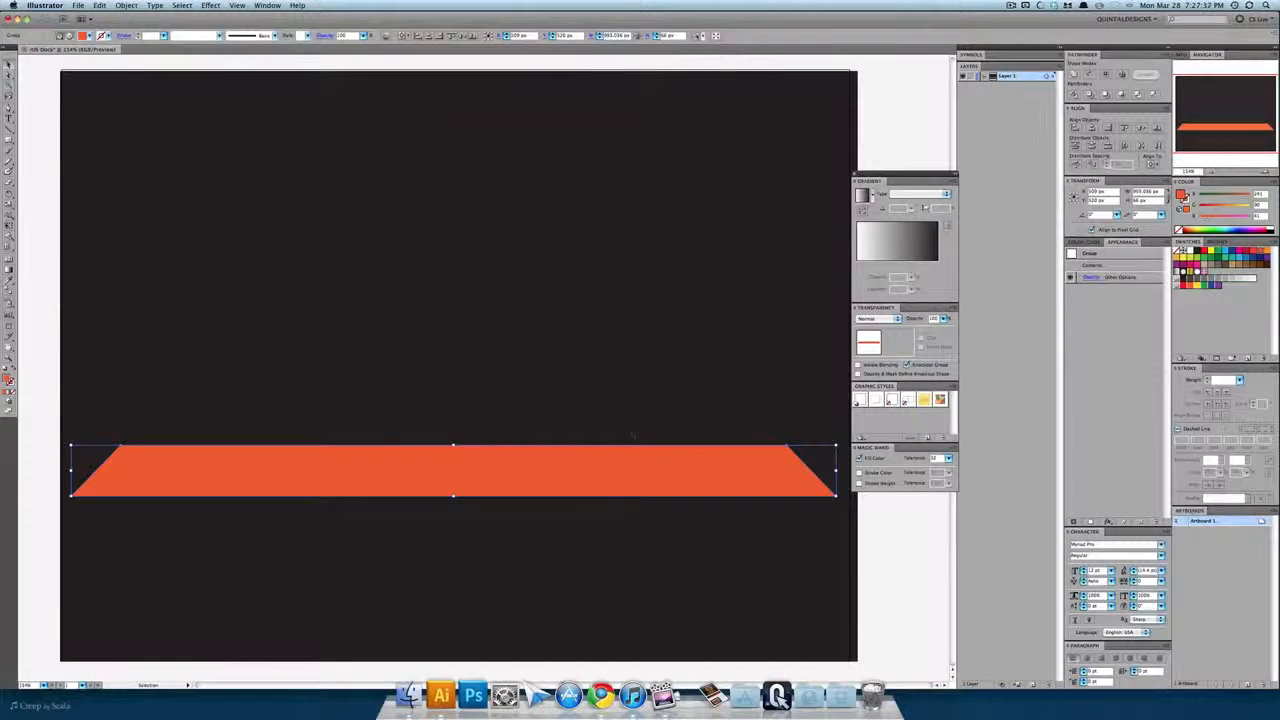
left_click_drag(630, 466, 630, 243)
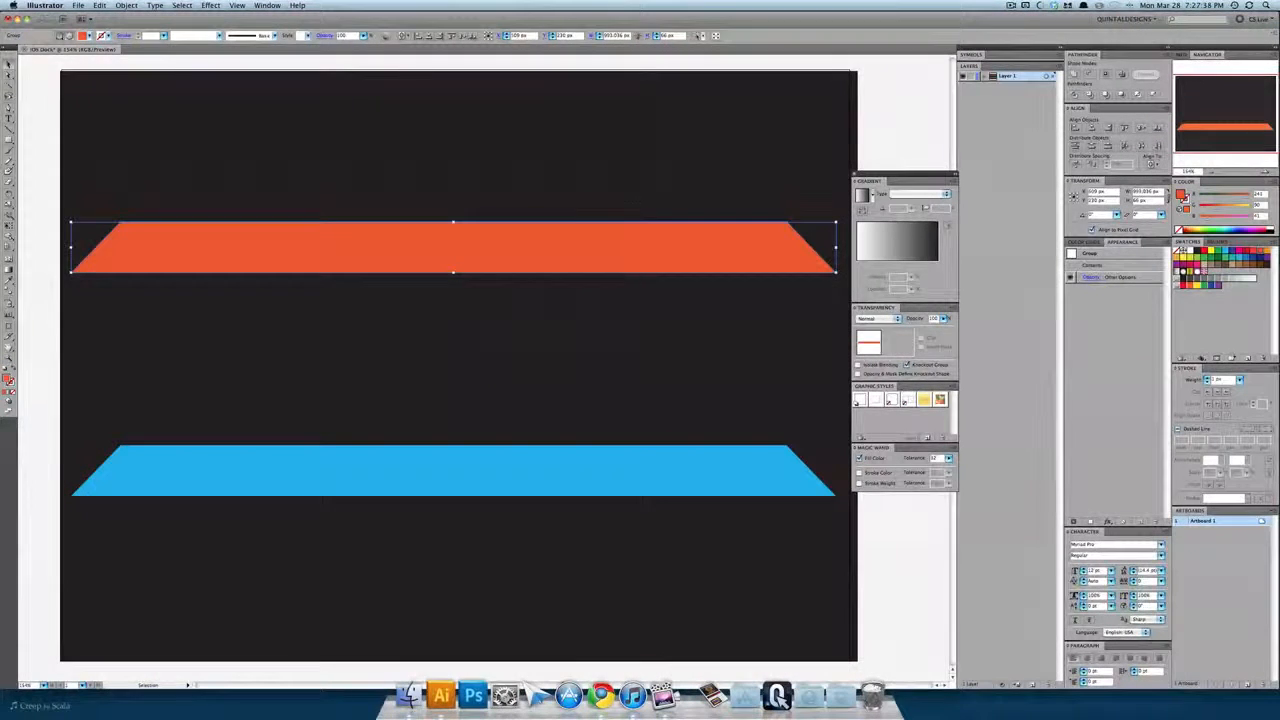
Undo the upward move of the orange-red trapezoid copy so it lies directly over the blue trapezoid
key("super+shift+a")
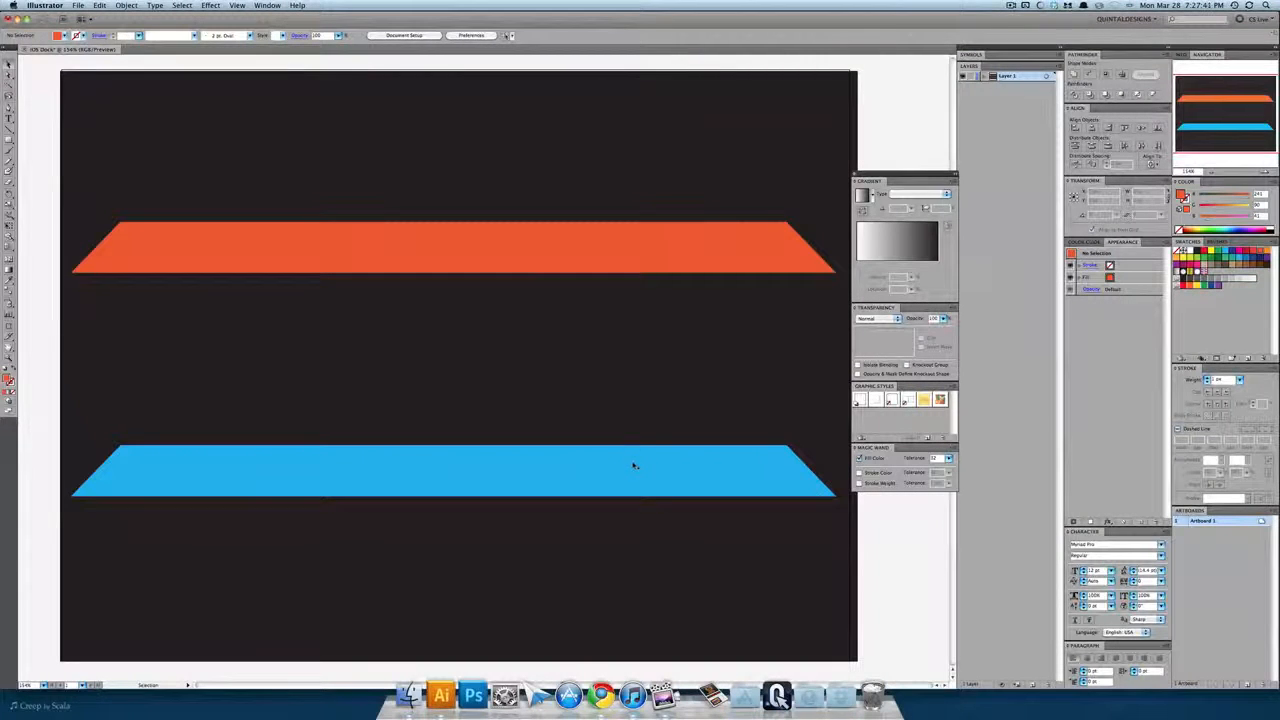
key("super+z")
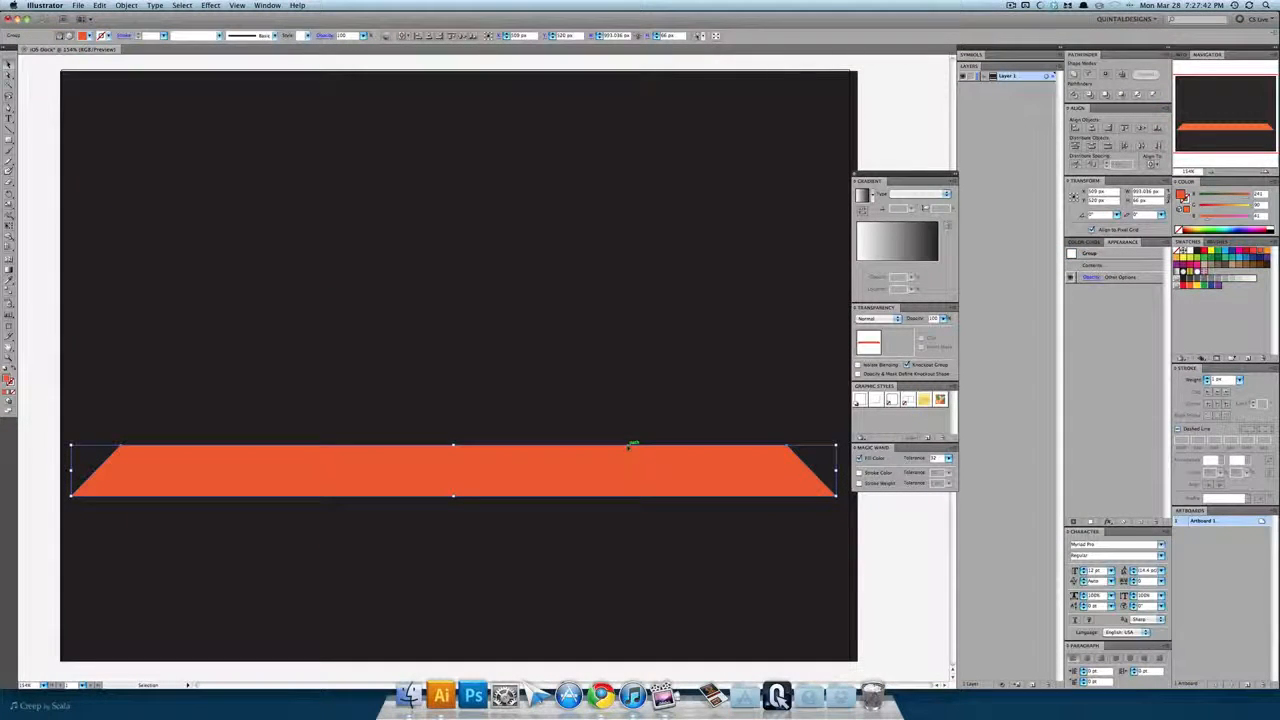
key("super+h")
key("super+minus")
key("super+h")
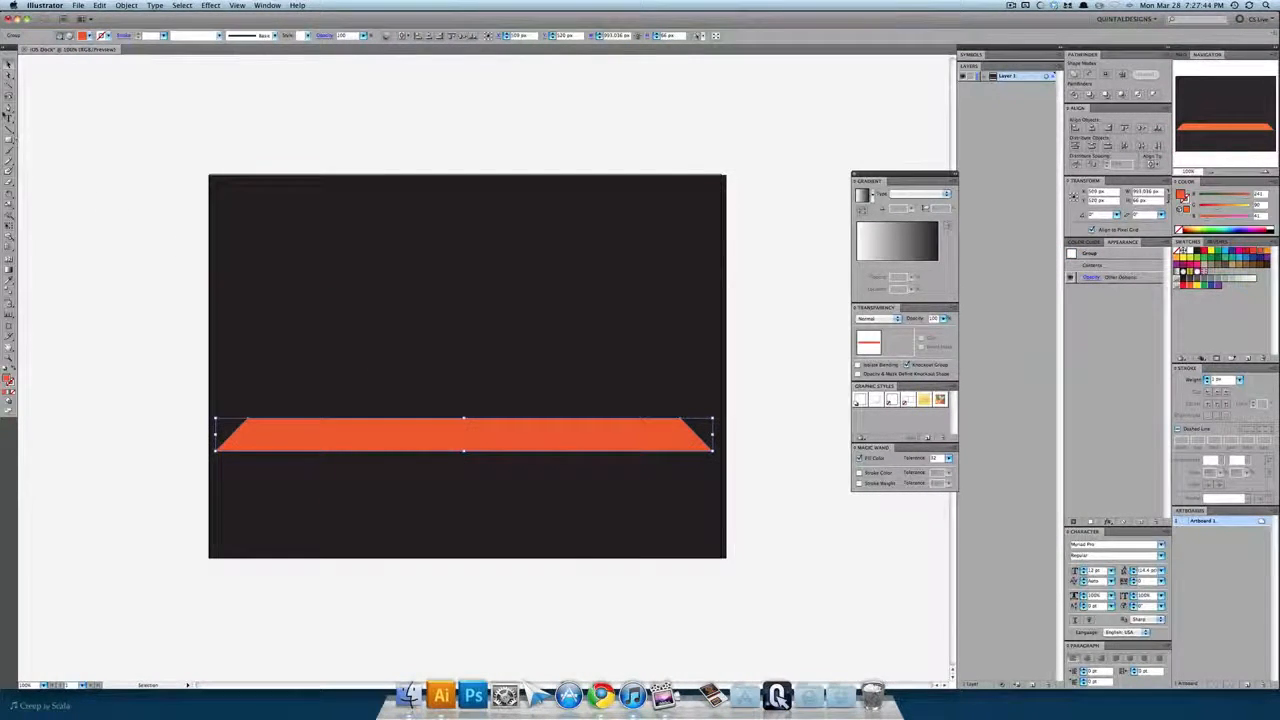
Draw an S-shaped wave path about 1037 px wide with the Pen tool, from the background's left edge through the trapezoid's centre to the right edge
key("p")
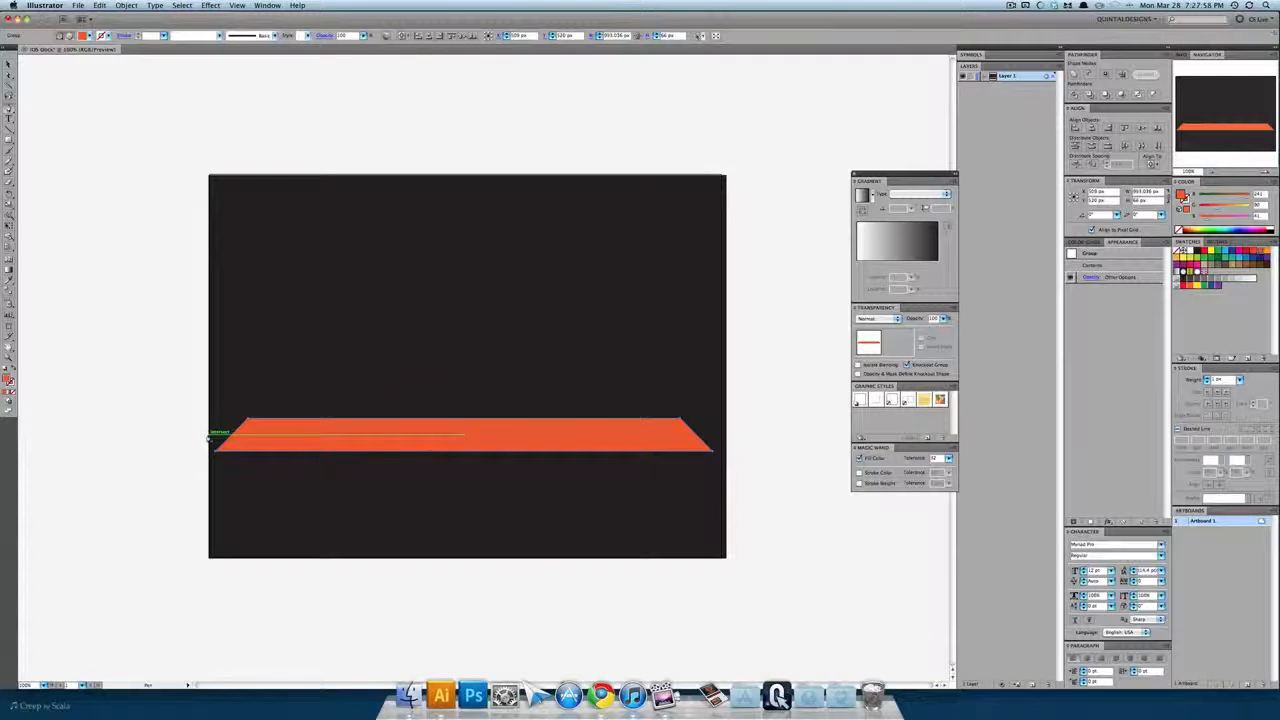
left_click(210, 437)
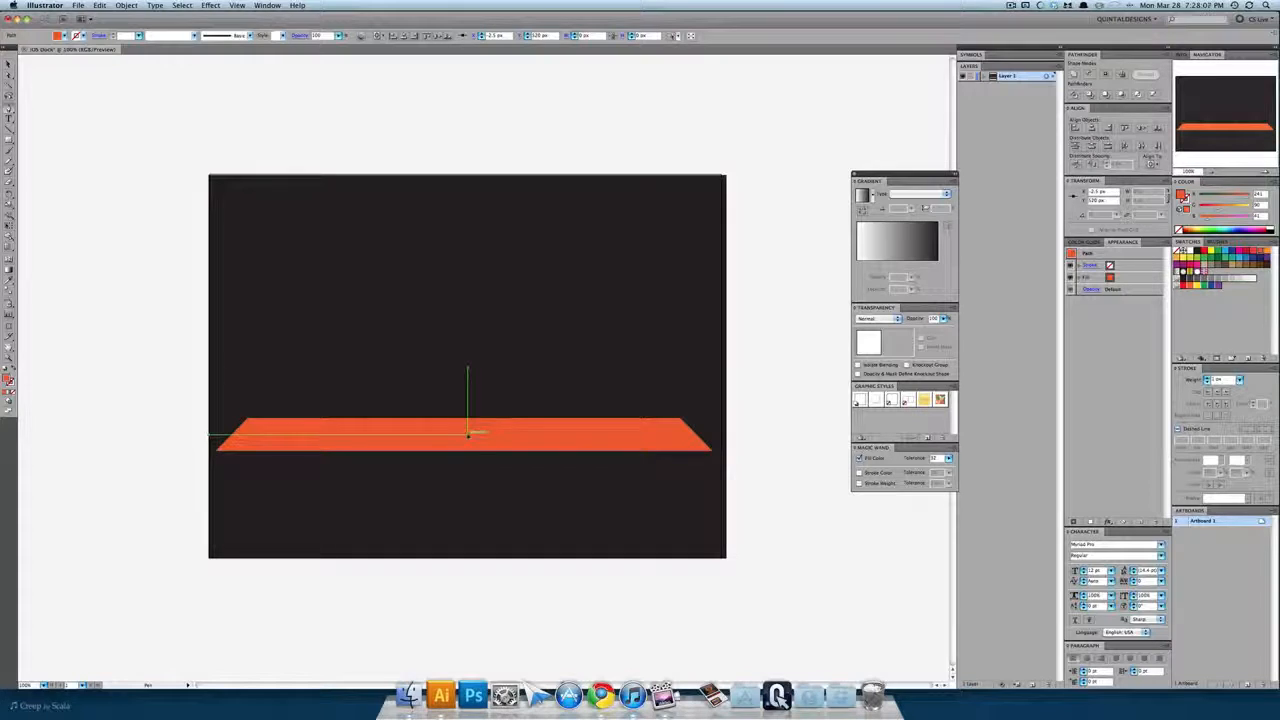
left_click_drag(467, 436, 574, 413)
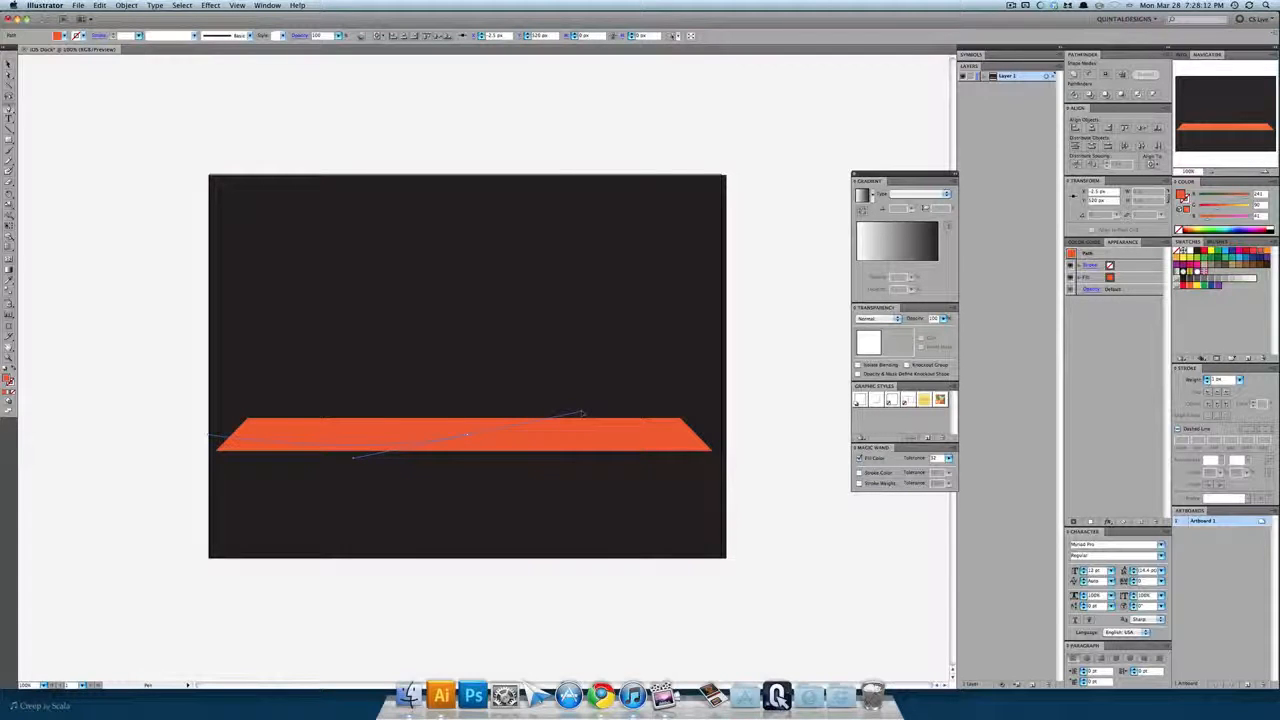
left_click_drag(582, 413, 576, 412)
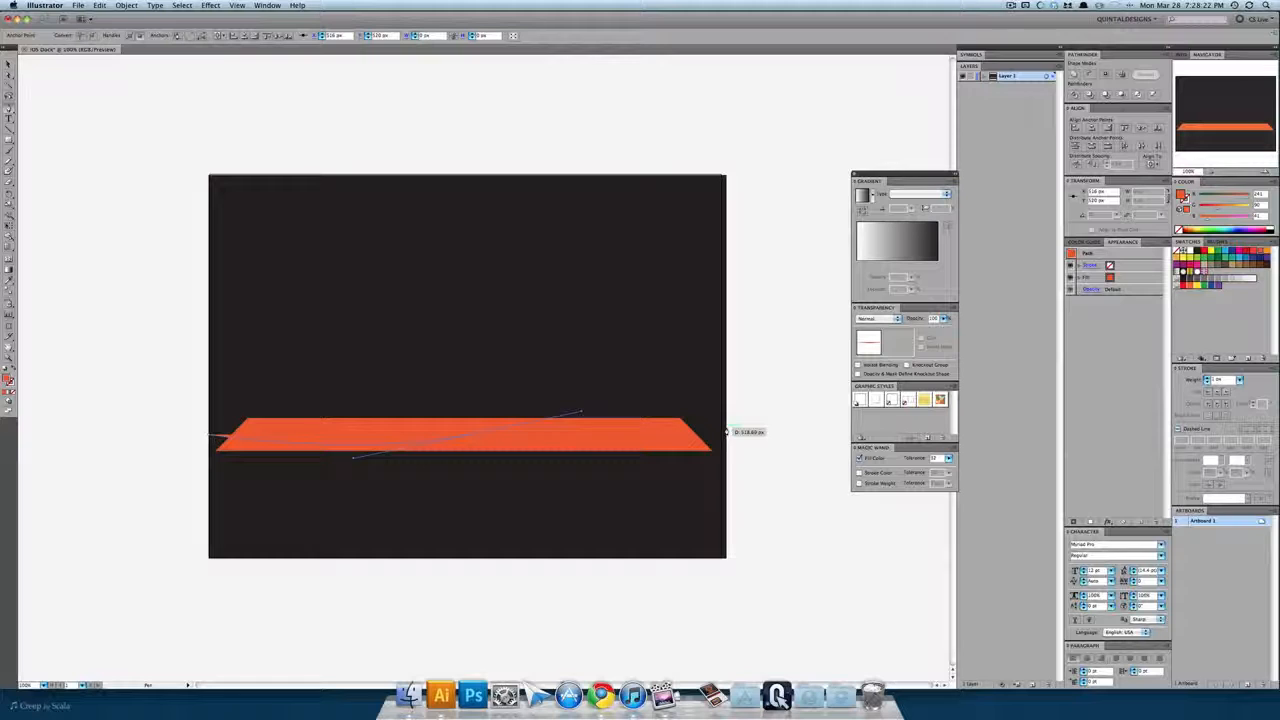
left_click_drag(727, 430, 741, 432)
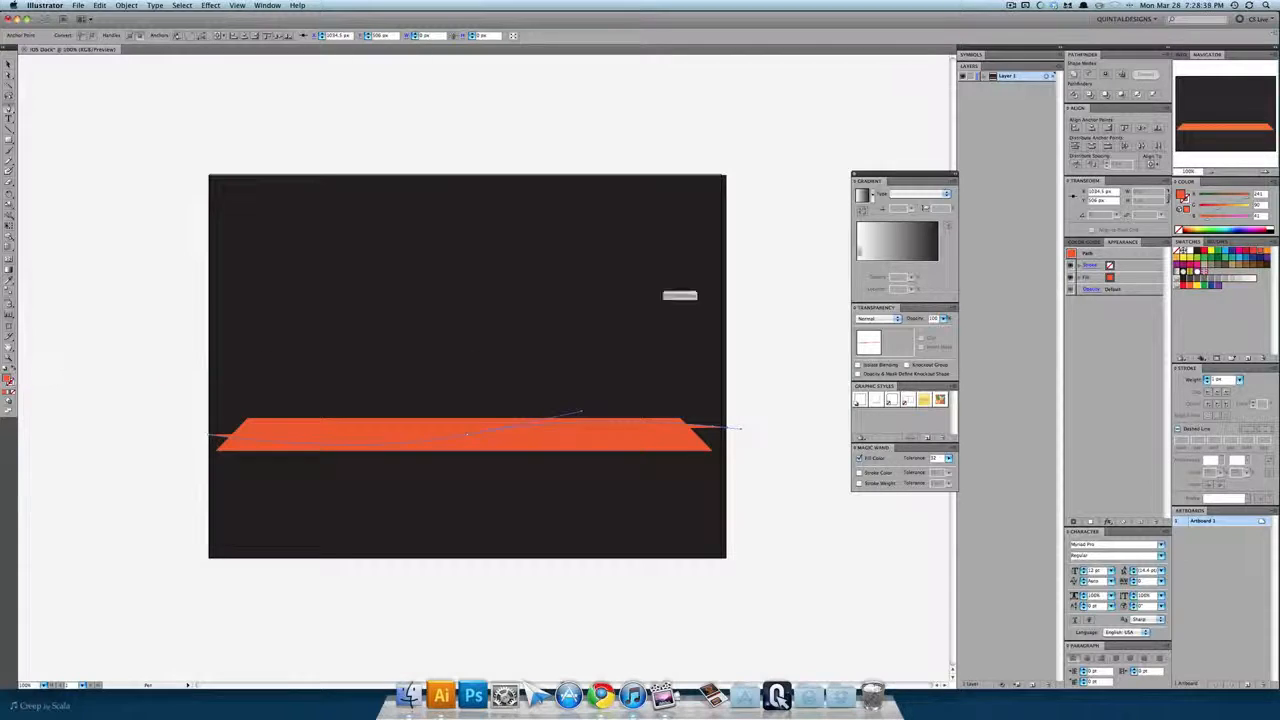
Give the wave path a yellow stroke with no fill and deselect it
left_click_drag(1219, 207, 1255, 208)
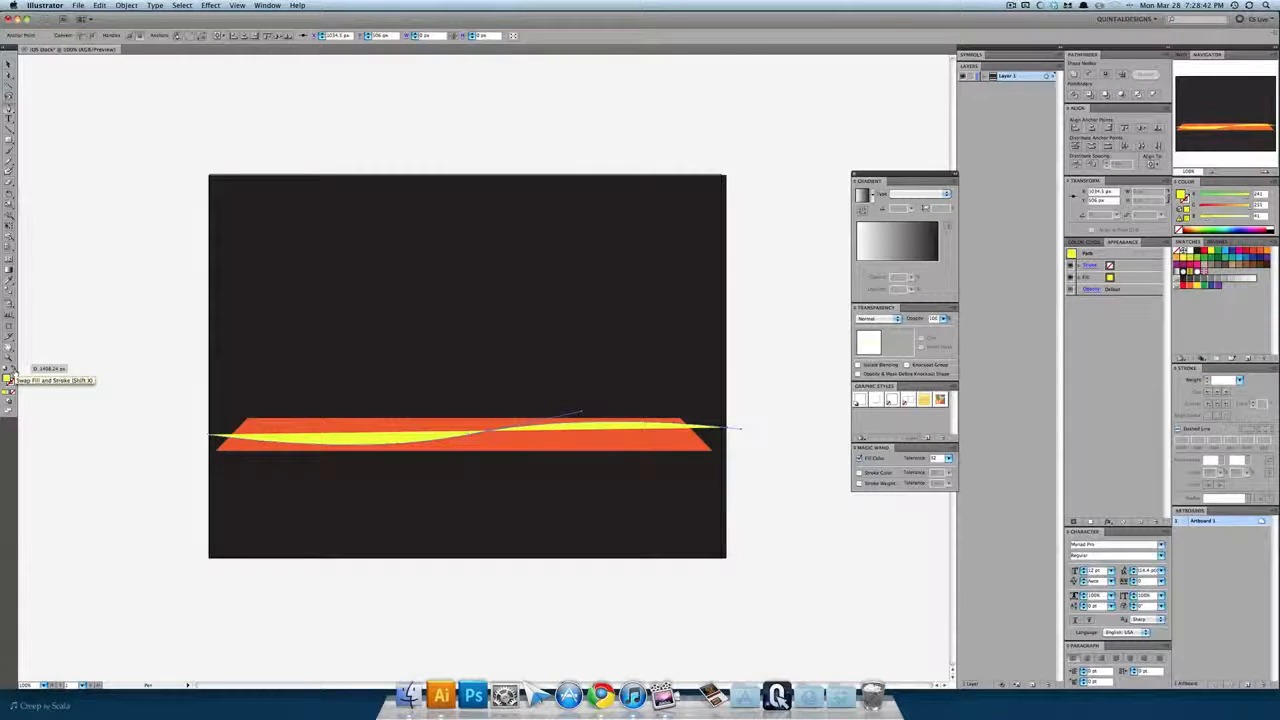
left_click(13, 372)
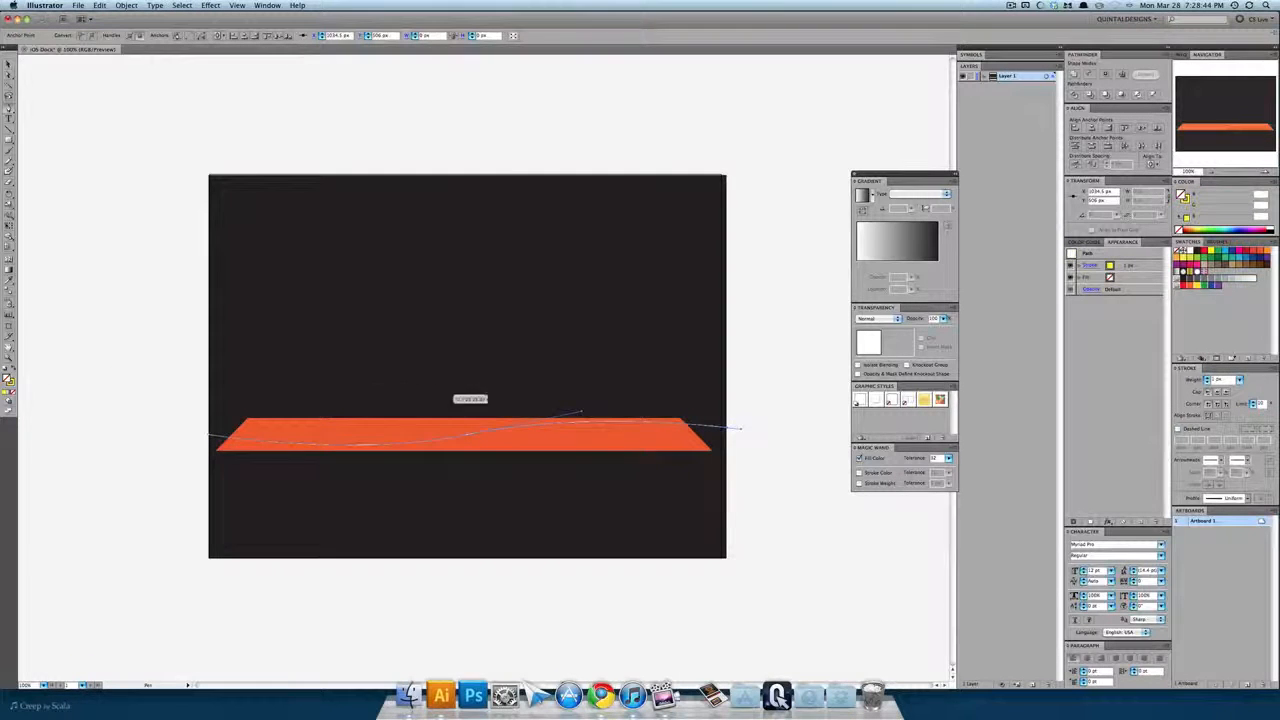
left_click(9, 65)
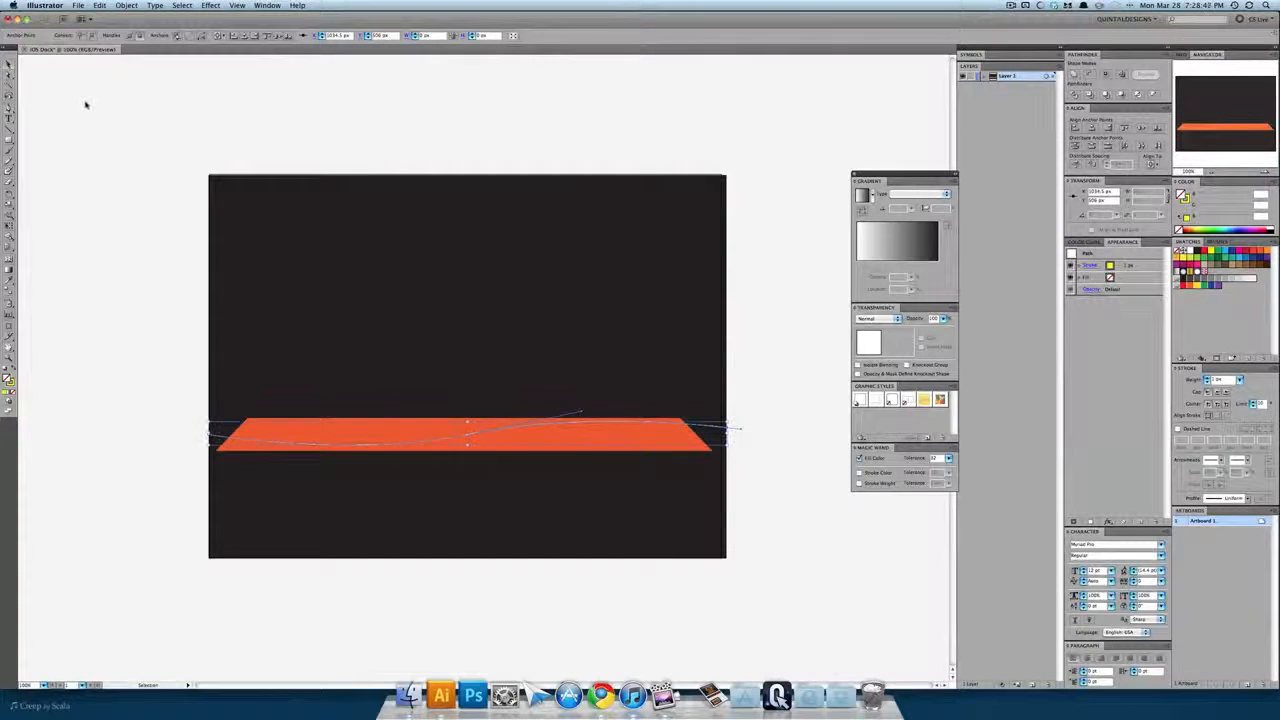
left_click(86, 106)
scroll(240, 225, "left", 1)
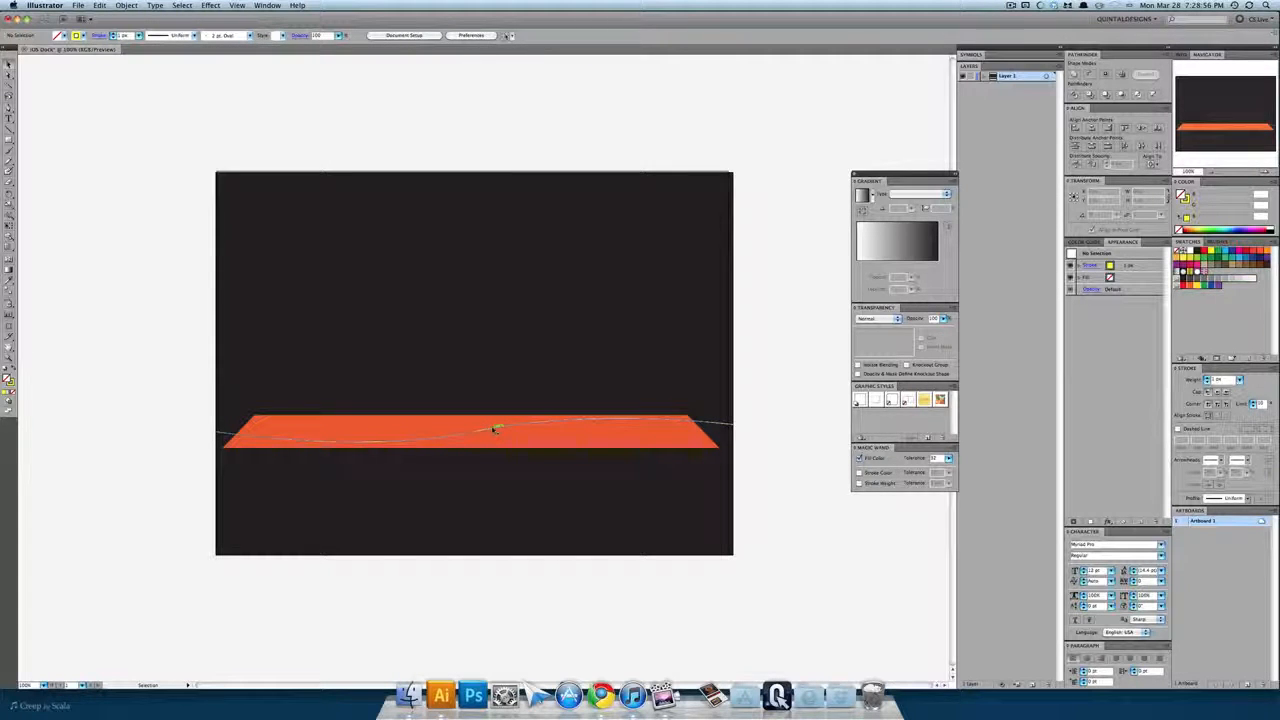
Divide the orange-red trapezoid along the wave path with the Pathfinder and delete its lower piece
left_click(495, 428)
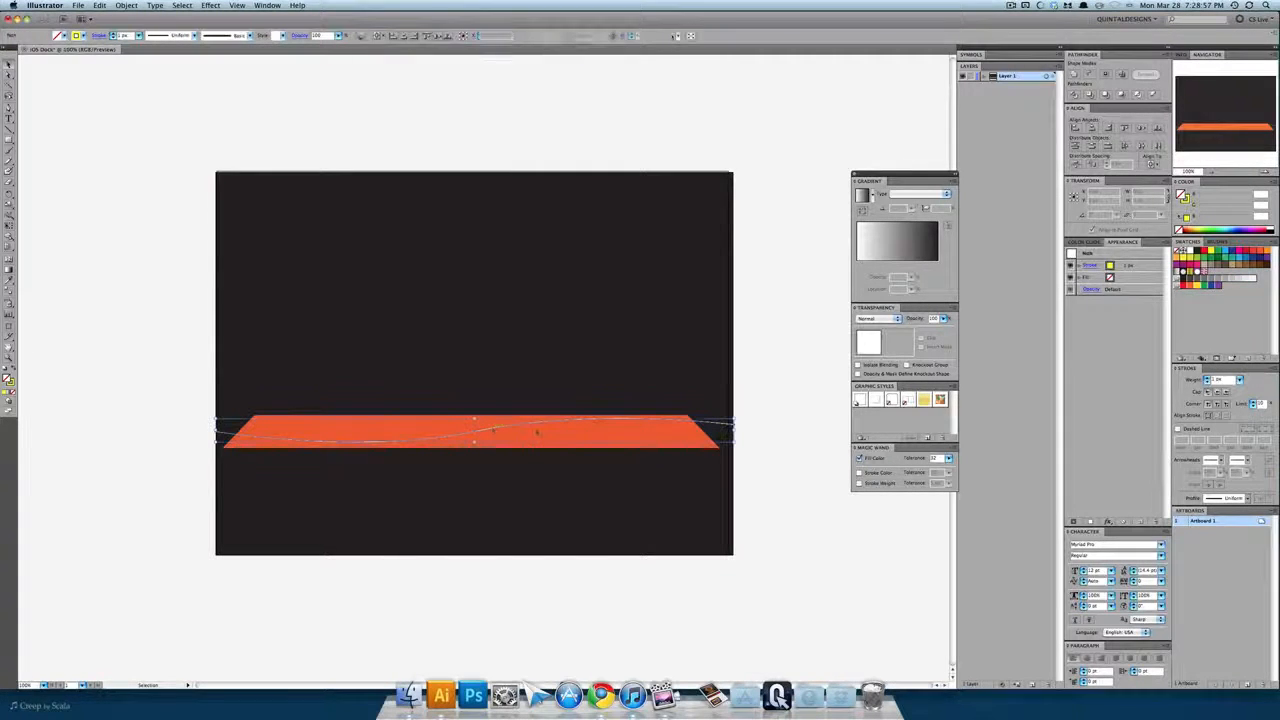
left_click(610, 442, "shift")
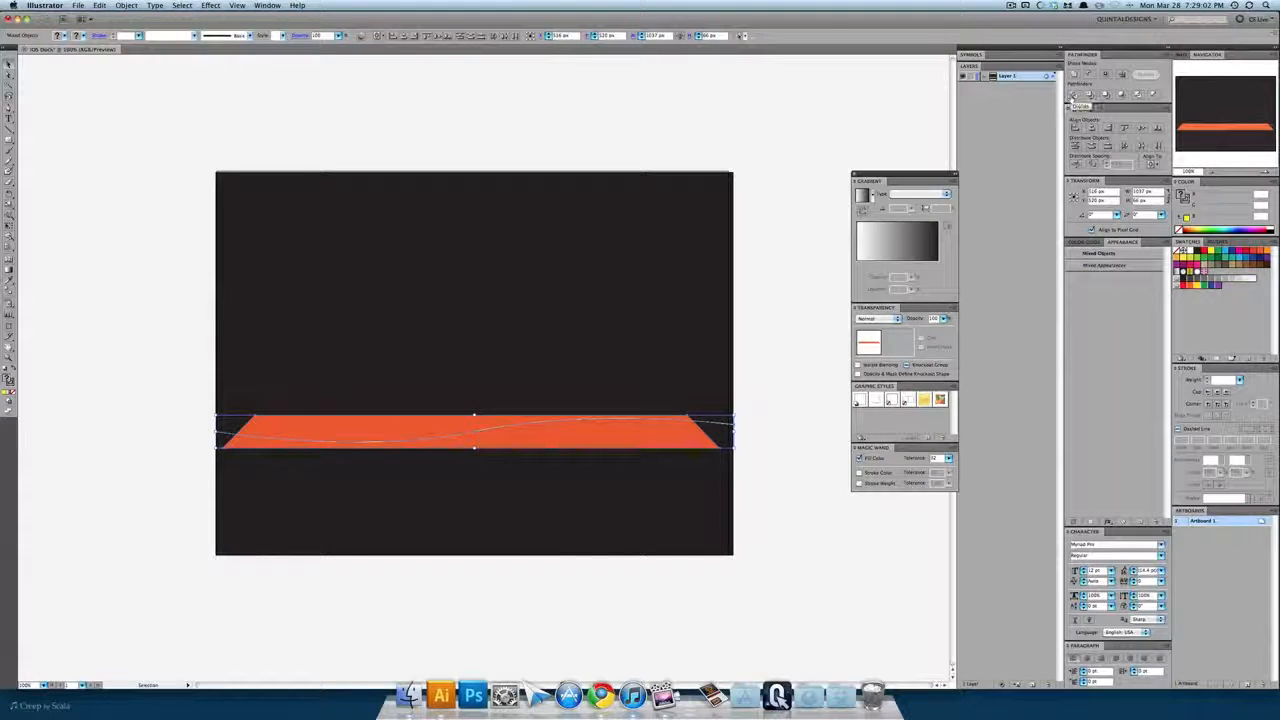
left_click(1073, 95)
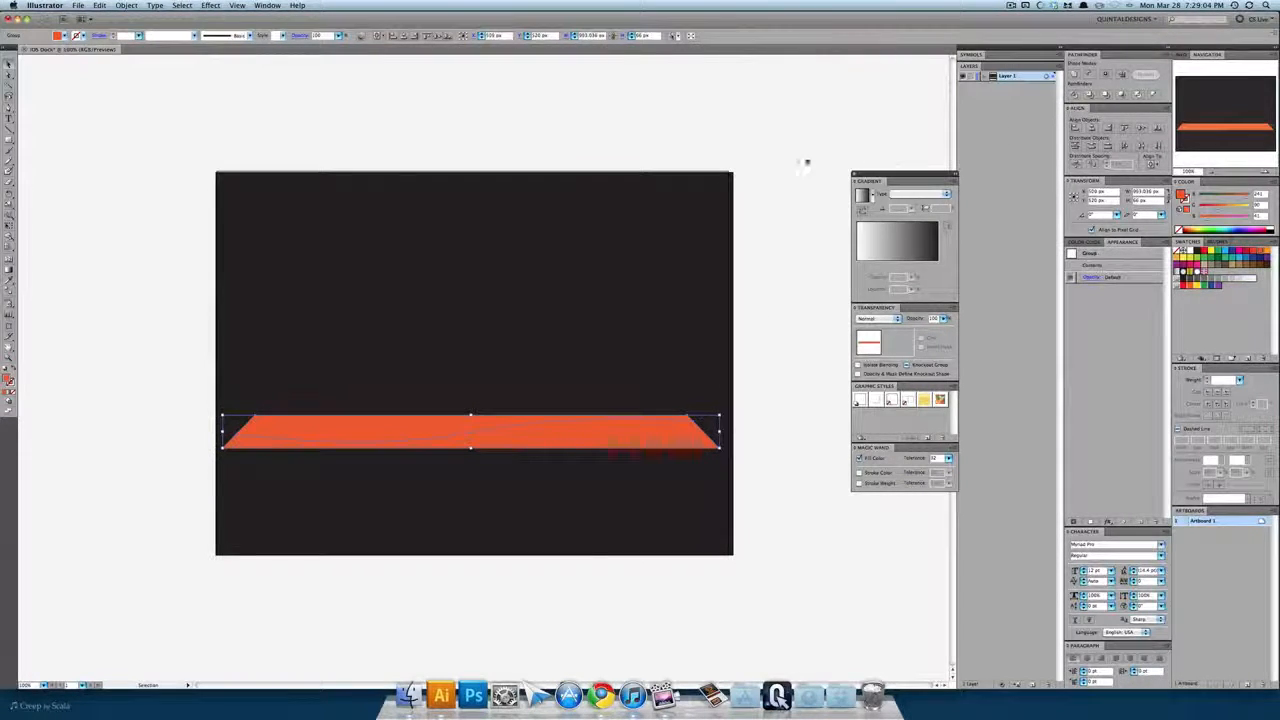
left_click(480, 166)
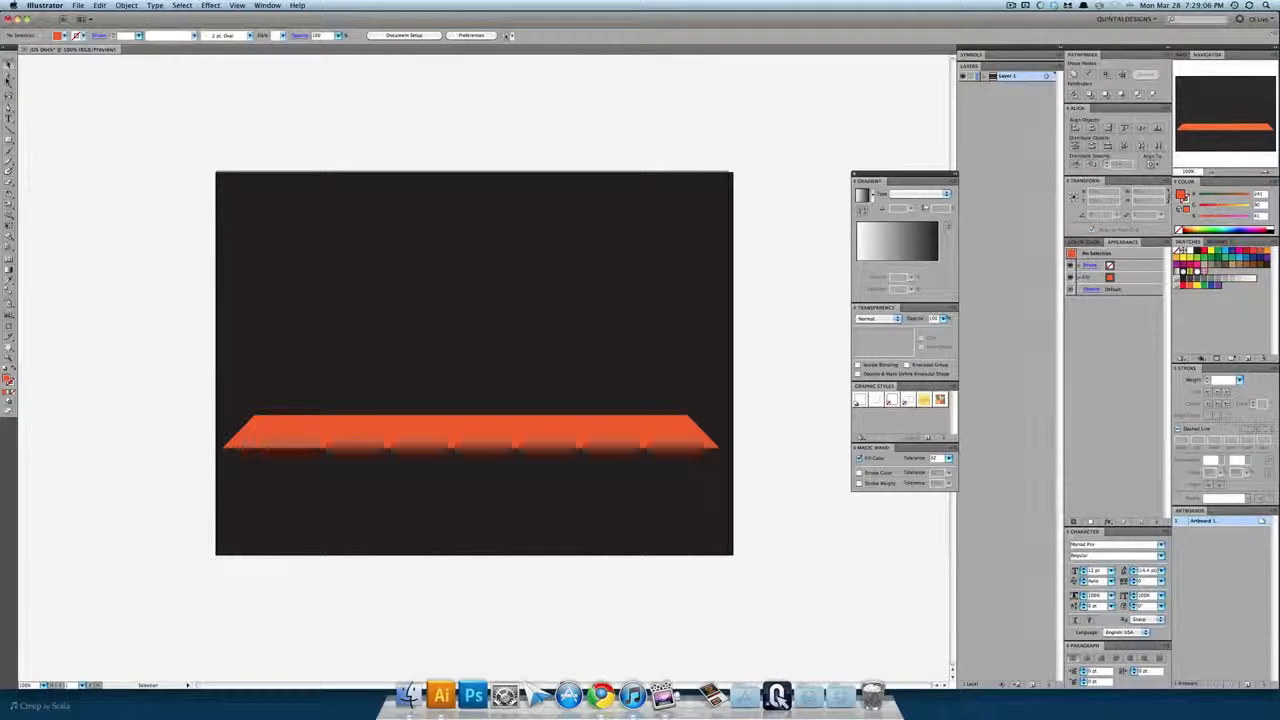
left_click(8, 73)
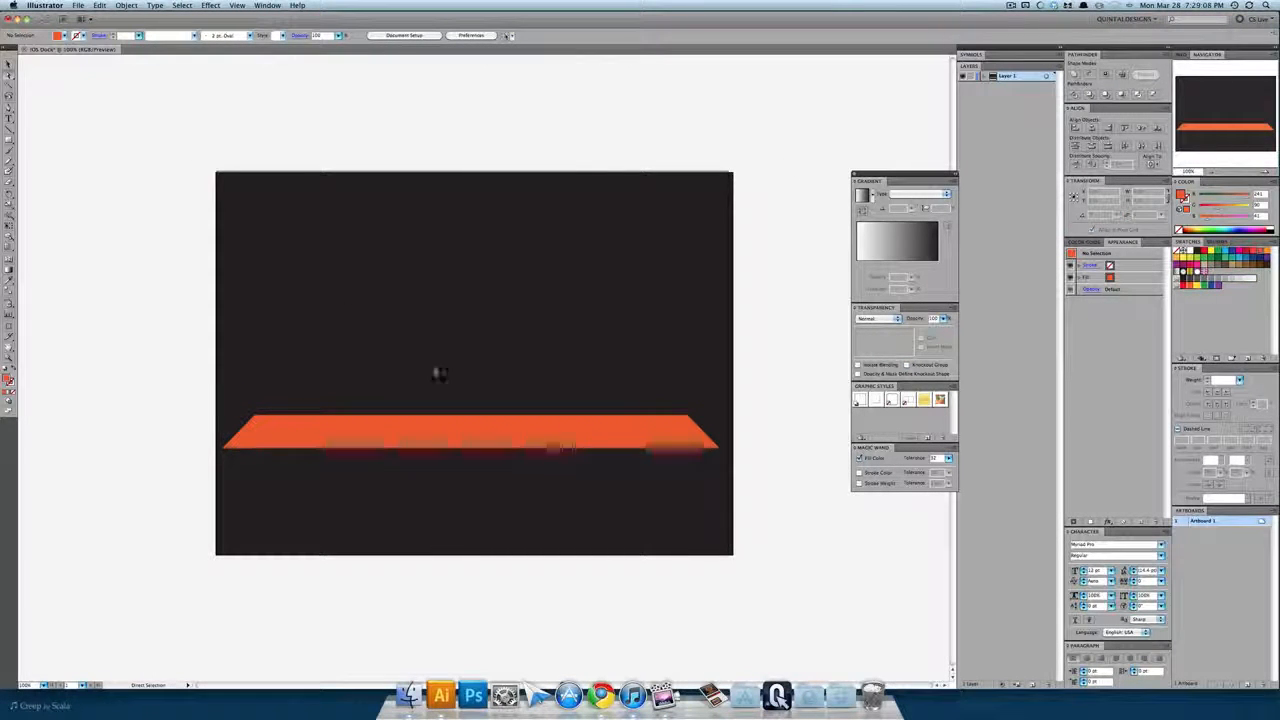
left_click(561, 438)
key("Delete")
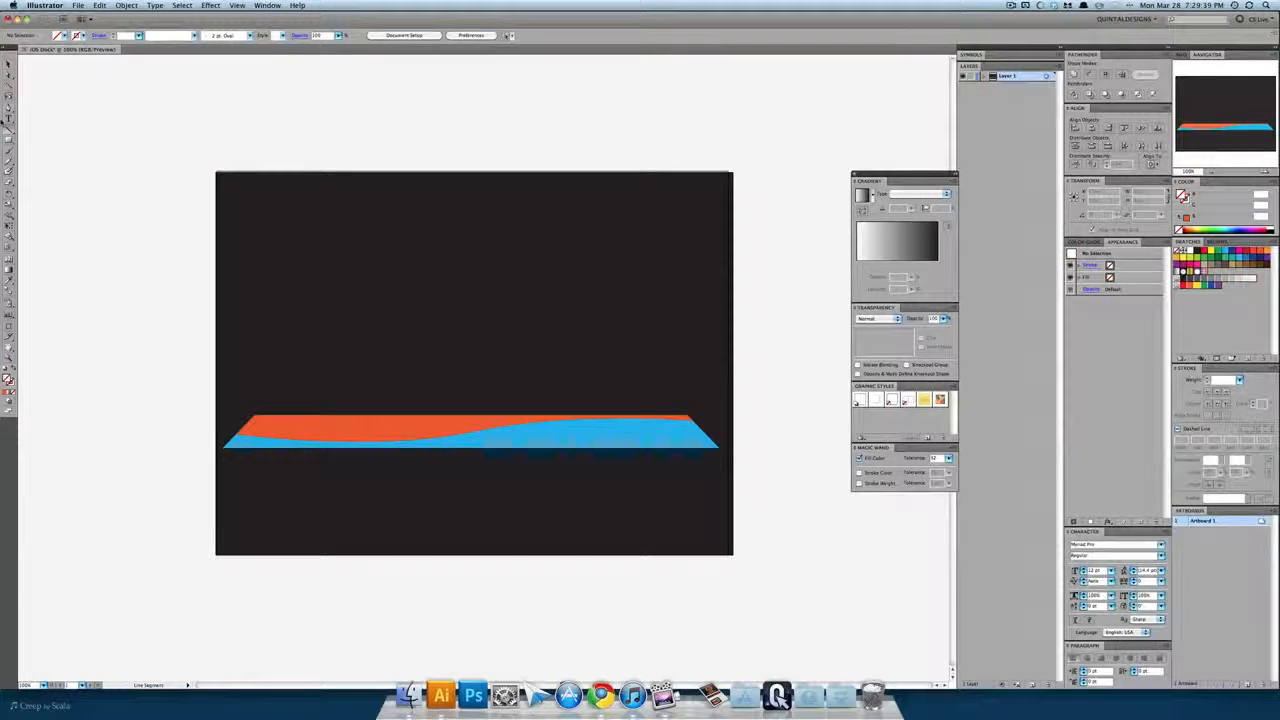
Draw a horizontal line about 904 px long along the trapezoid's front edge and give it a yellow stroke
left_click(8, 130)
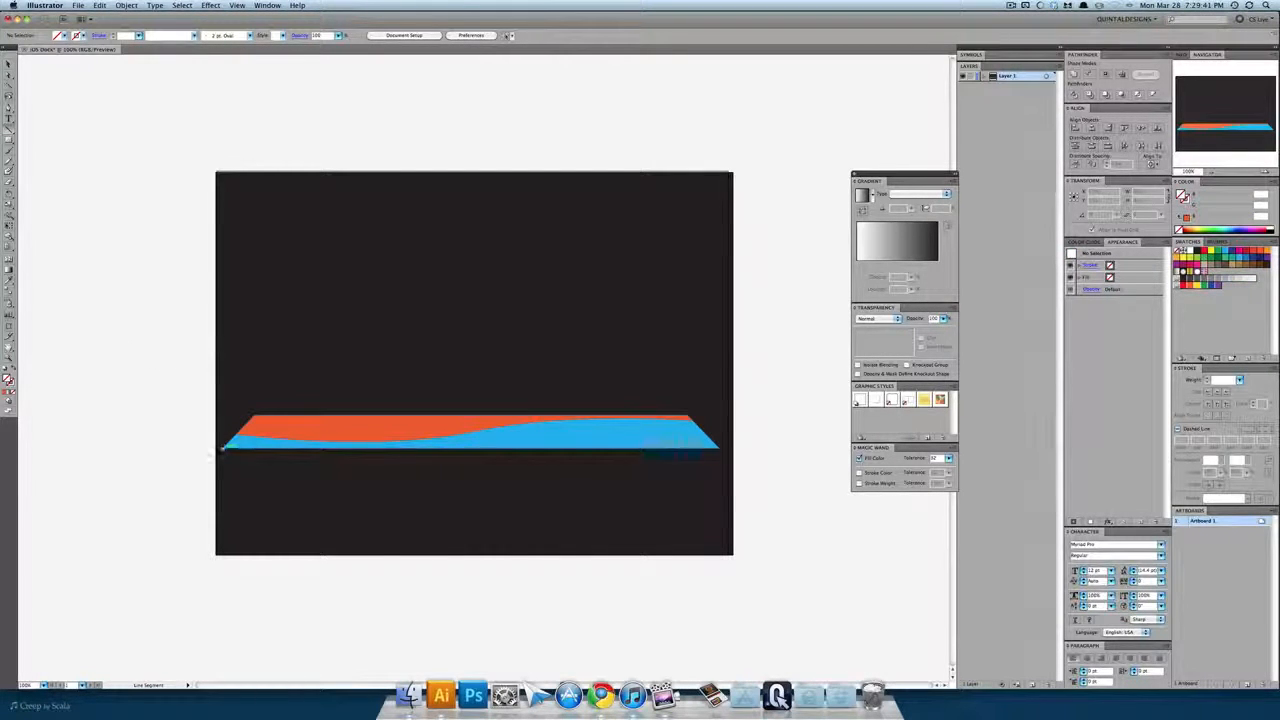
mouse_move(222, 447)
left_mouse_down()
mouse_move(731, 451)
mouse_move(720, 449)
left_mouse_up()
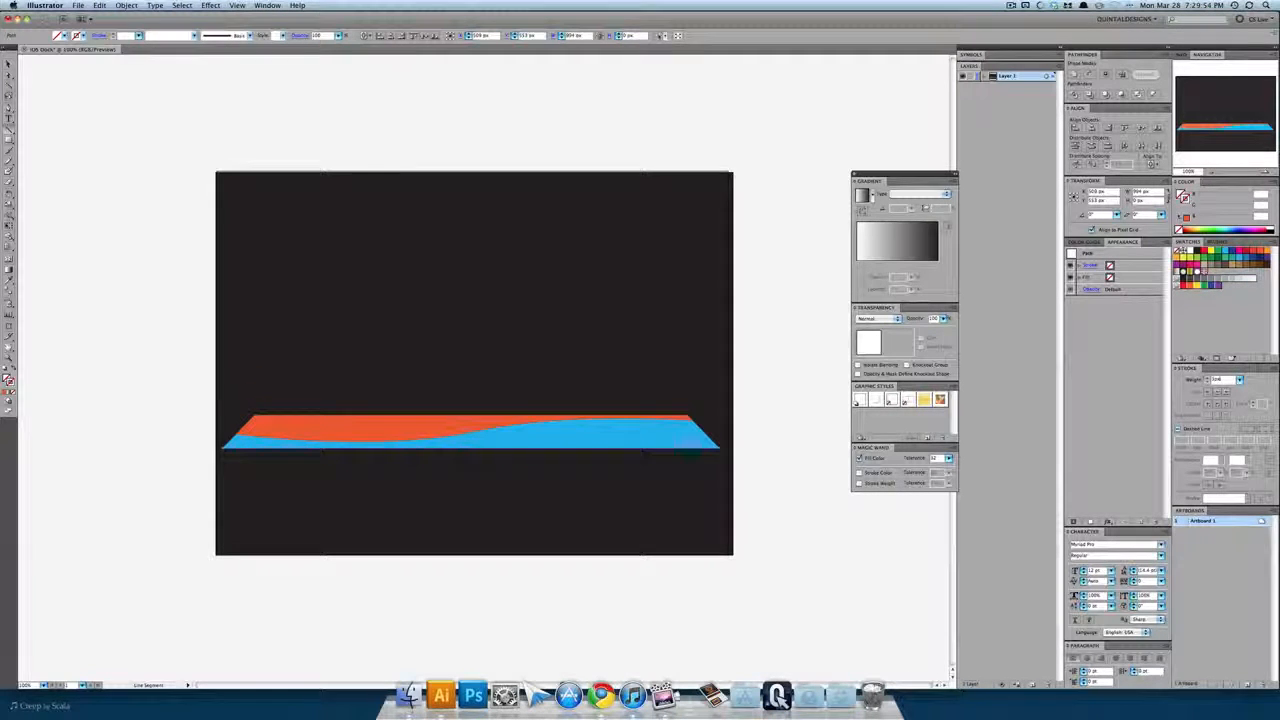
key("Return")
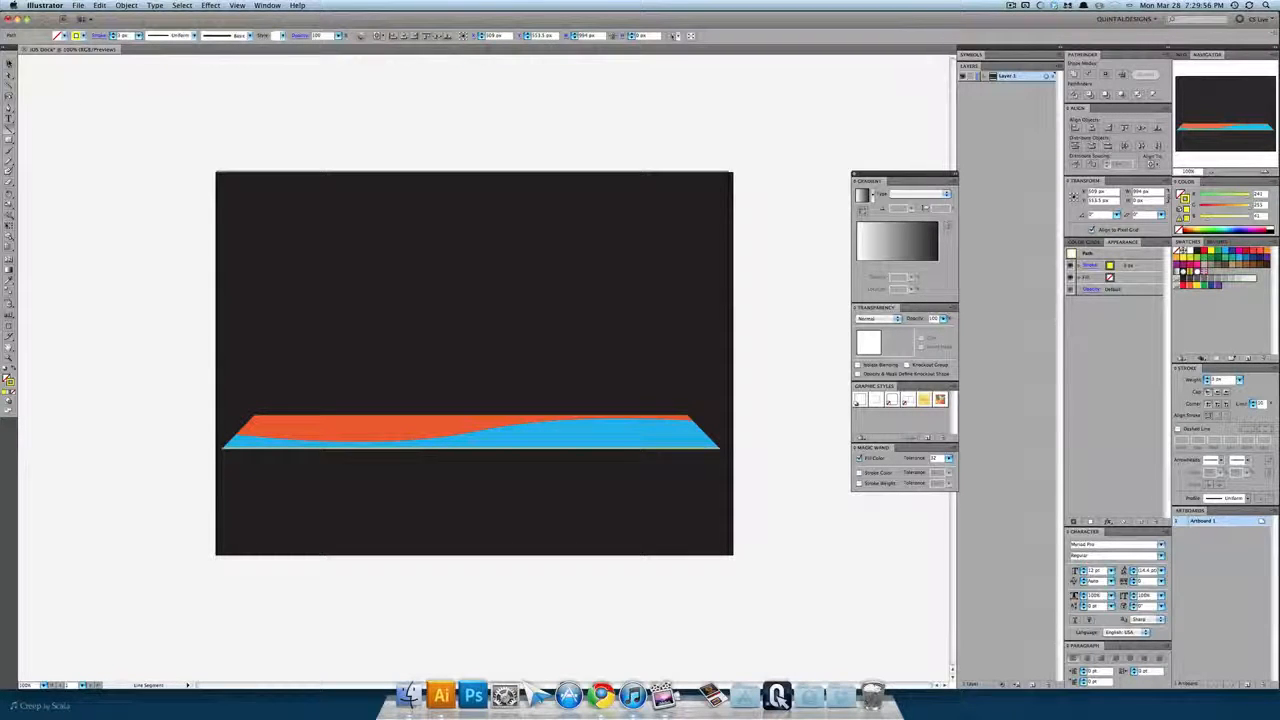
left_click(9, 64)
left_click(107, 130)
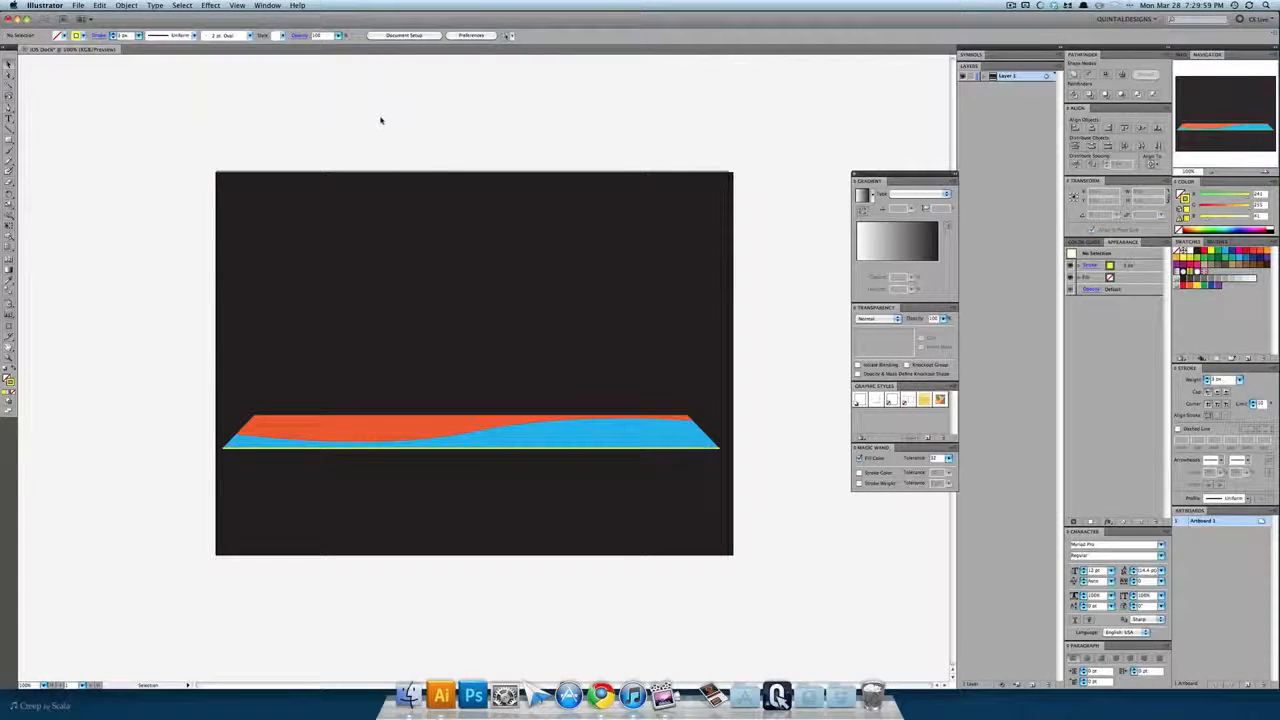
Show the rulers around the artboard, keeping pixels as their unit
key("super+r")
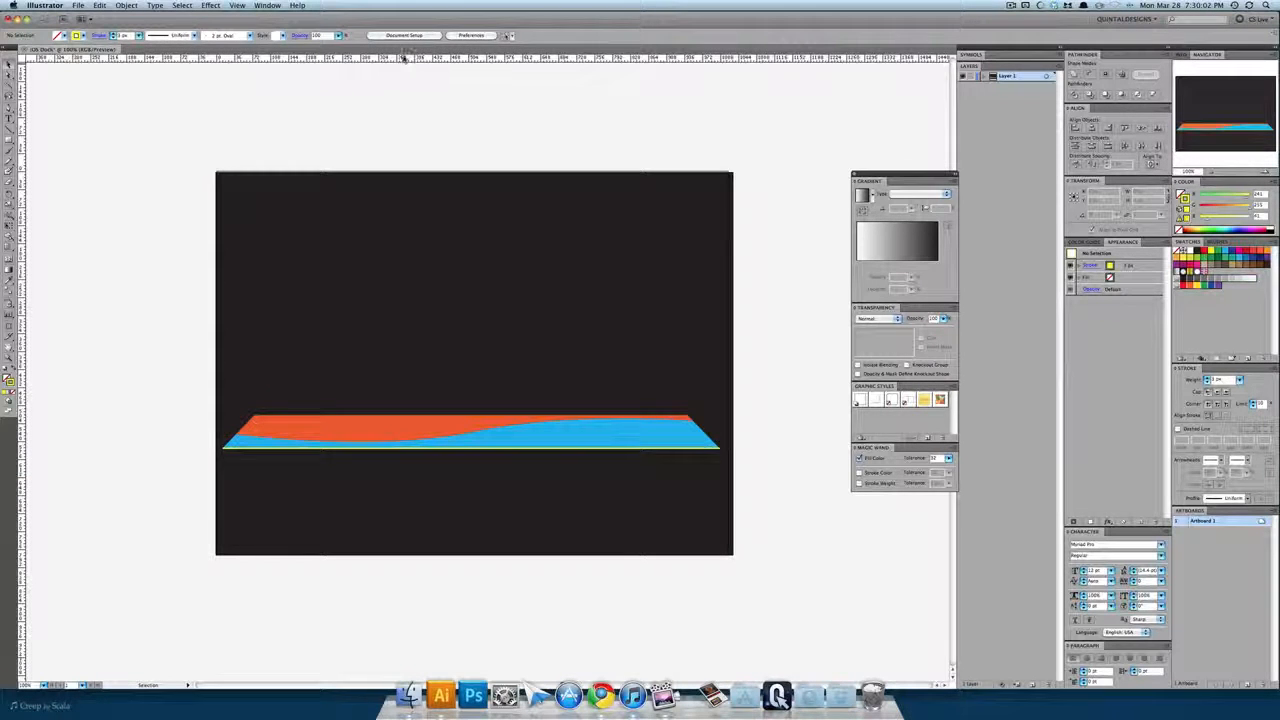
right_click(404, 58)
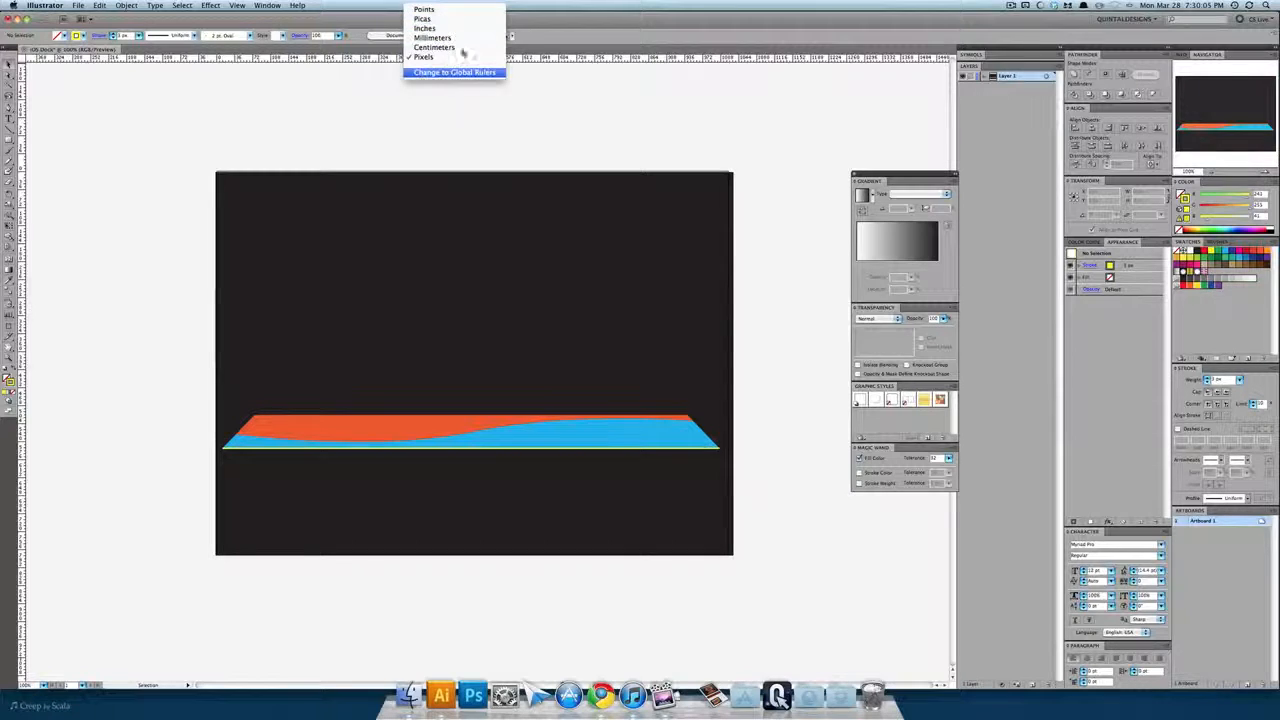
left_click(331, 97)
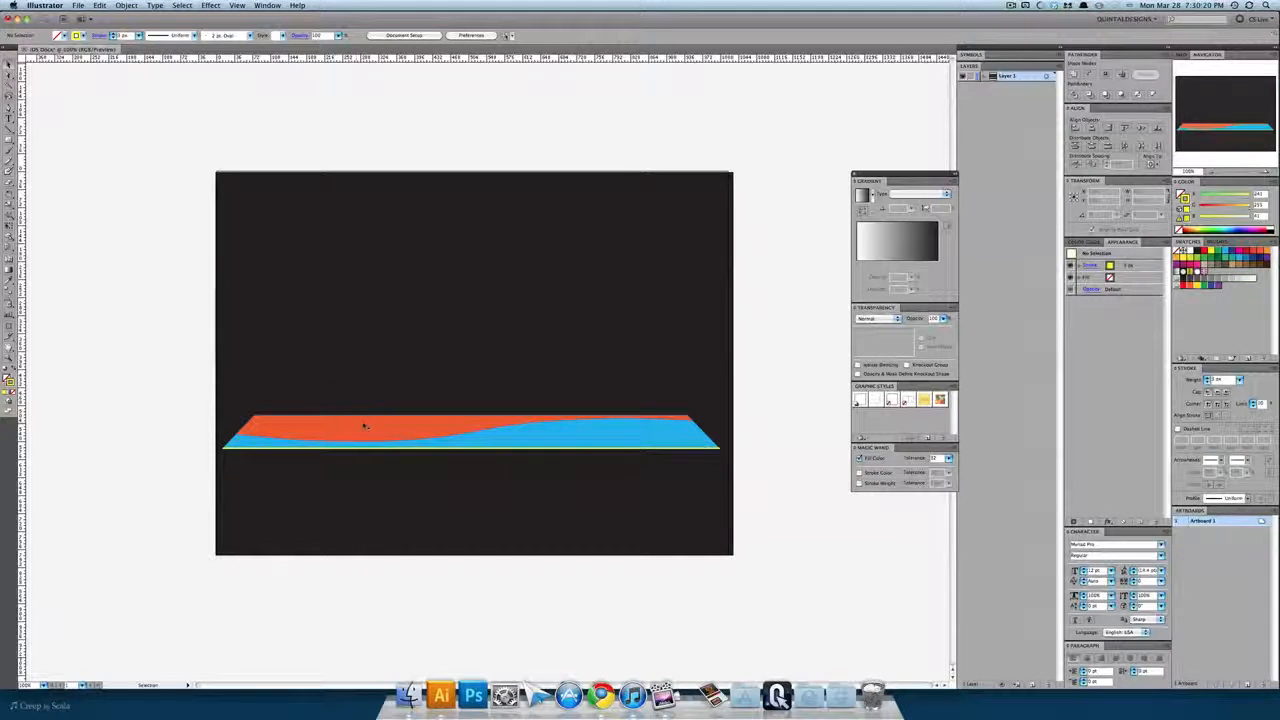
Recolour the front-edge line's stroke with a very light grey swatch and deselect it
left_click(485, 450)
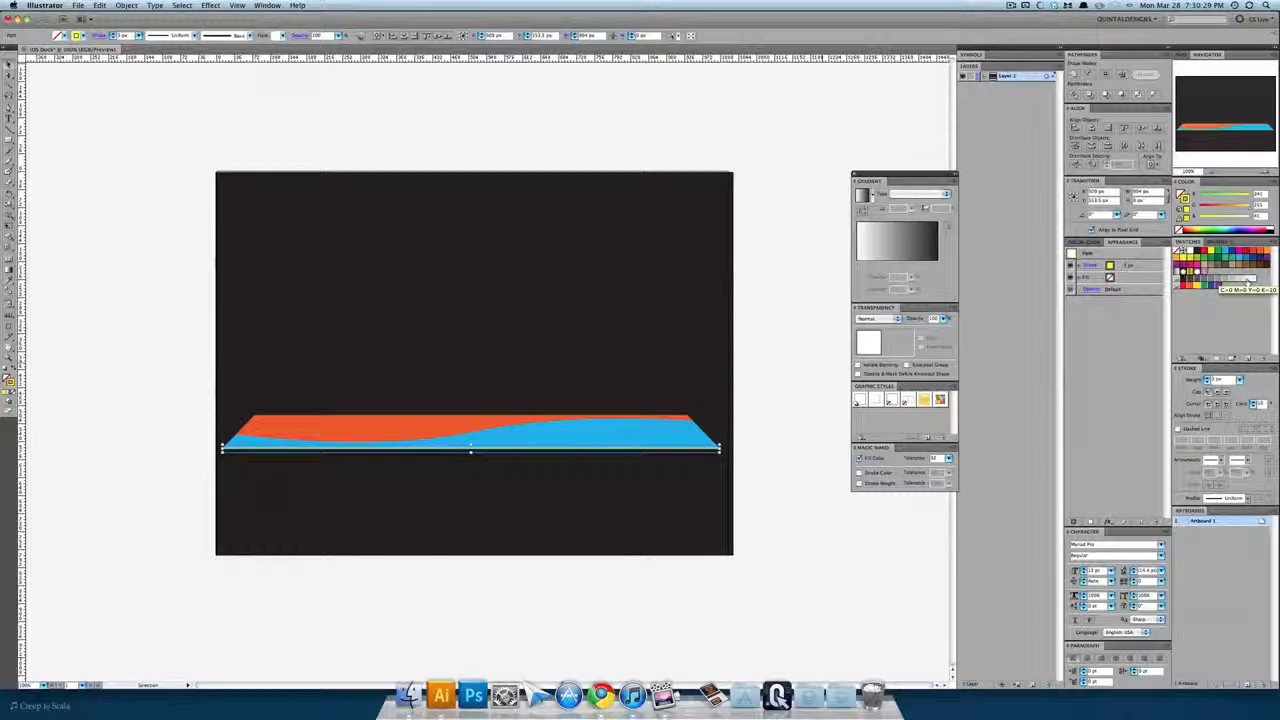
left_click(810, 347)
scroll(663, 437, "left", 2)
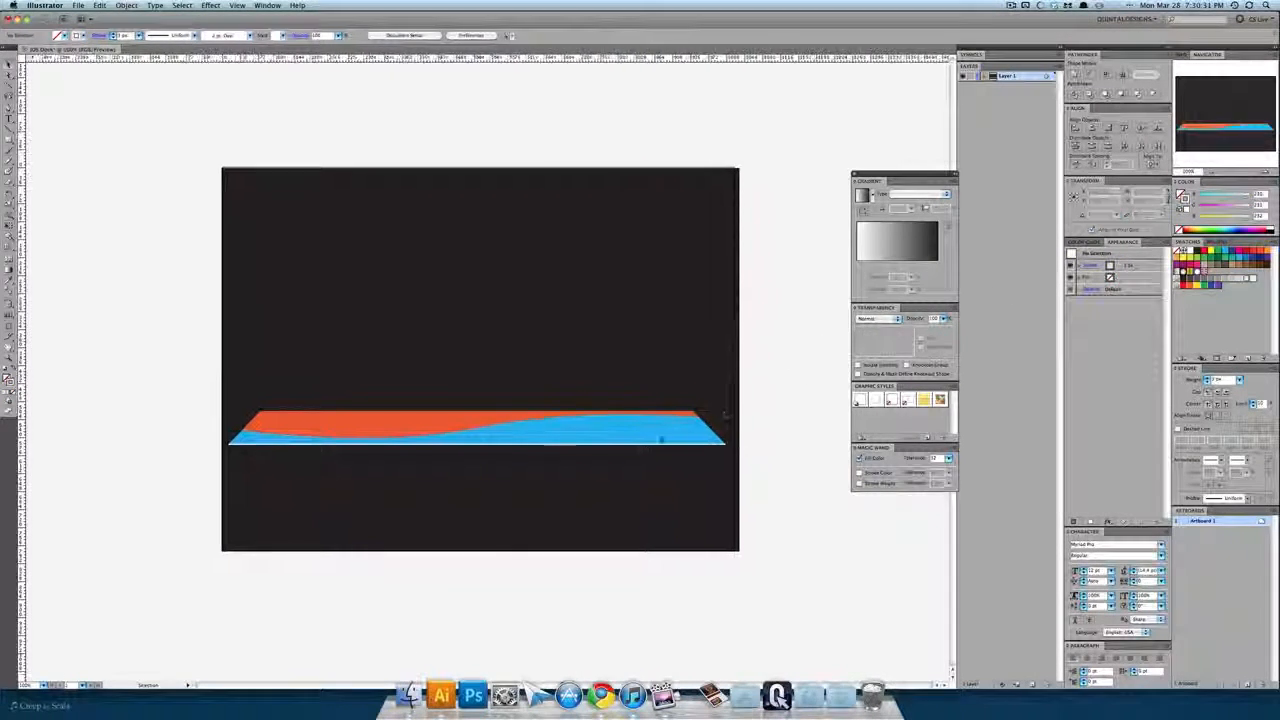
scroll(695, 428, "left", 2)
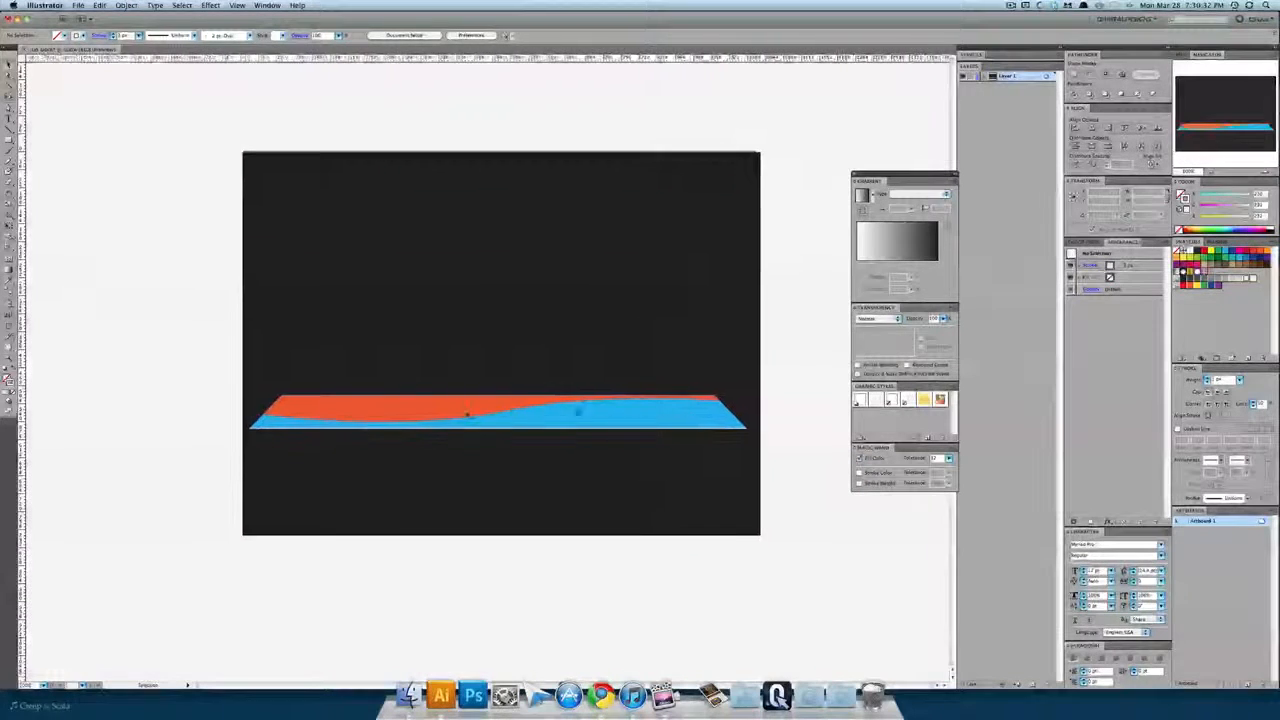
Fill the orange-red wave piece and the blue trapezoid together with a linear white-to-black gradient
left_click(488, 398)
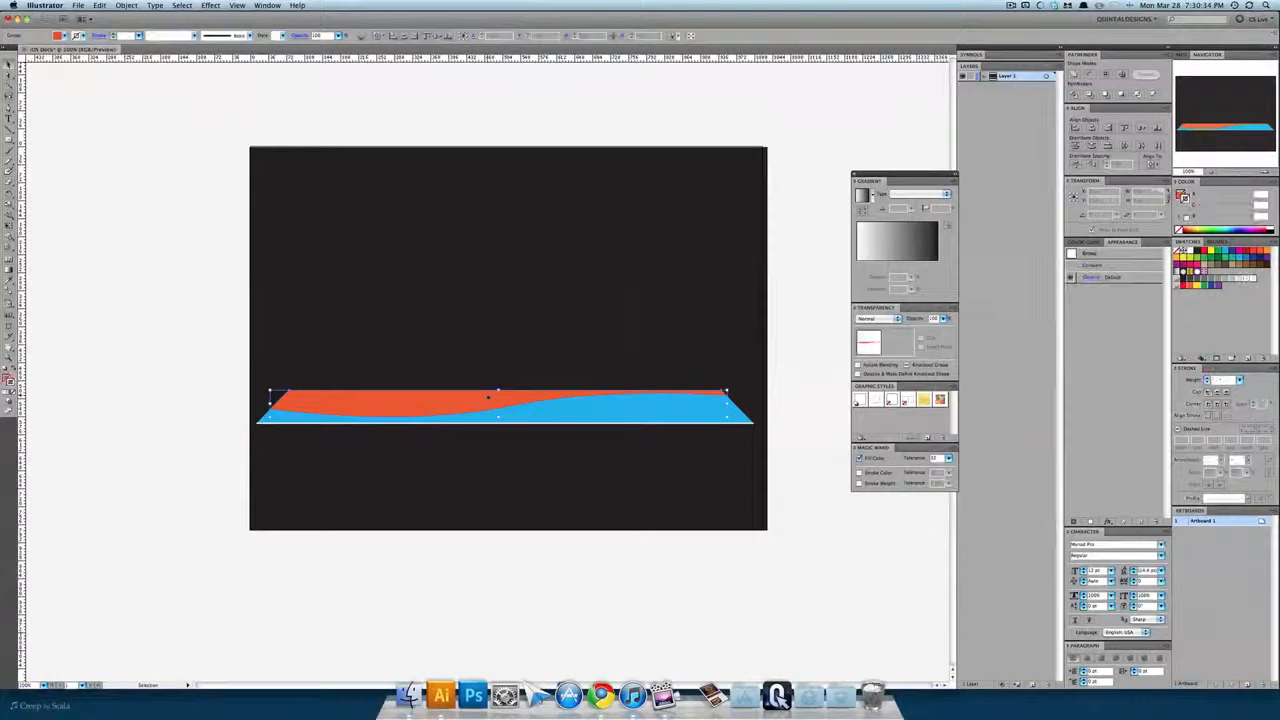
left_click(592, 416, "shift")
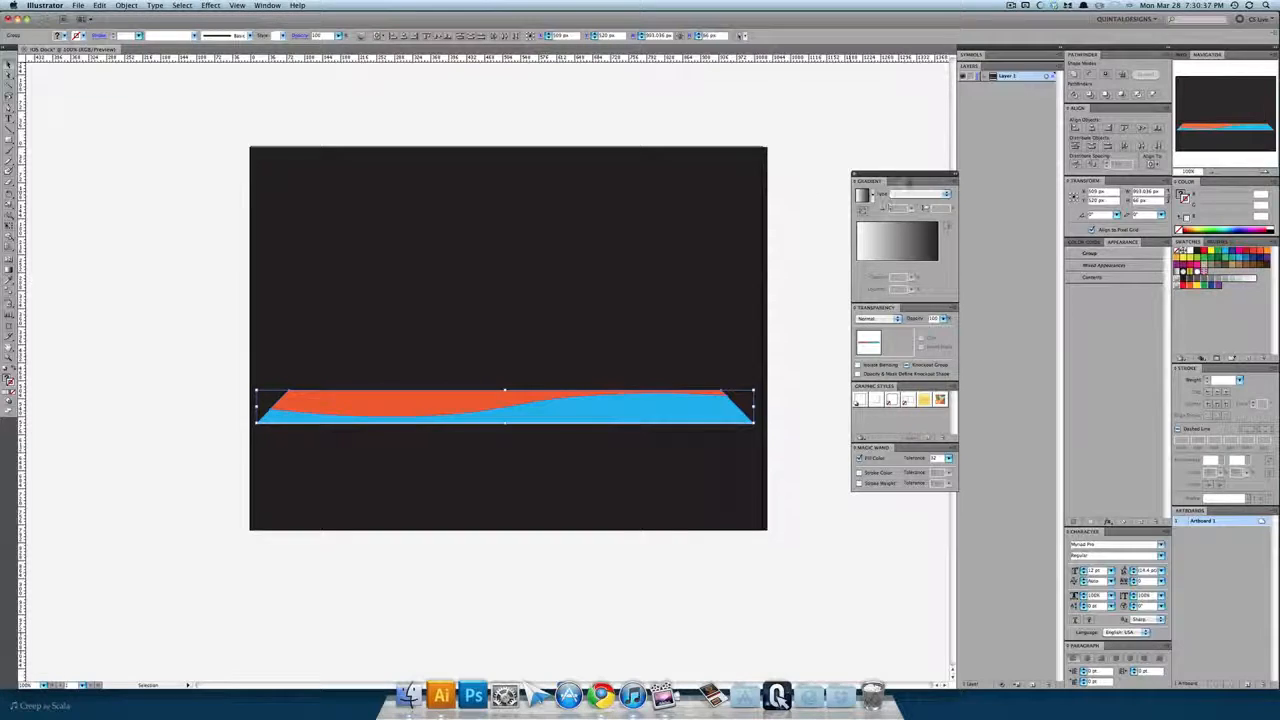
left_click_drag(895, 175, 841, 156)
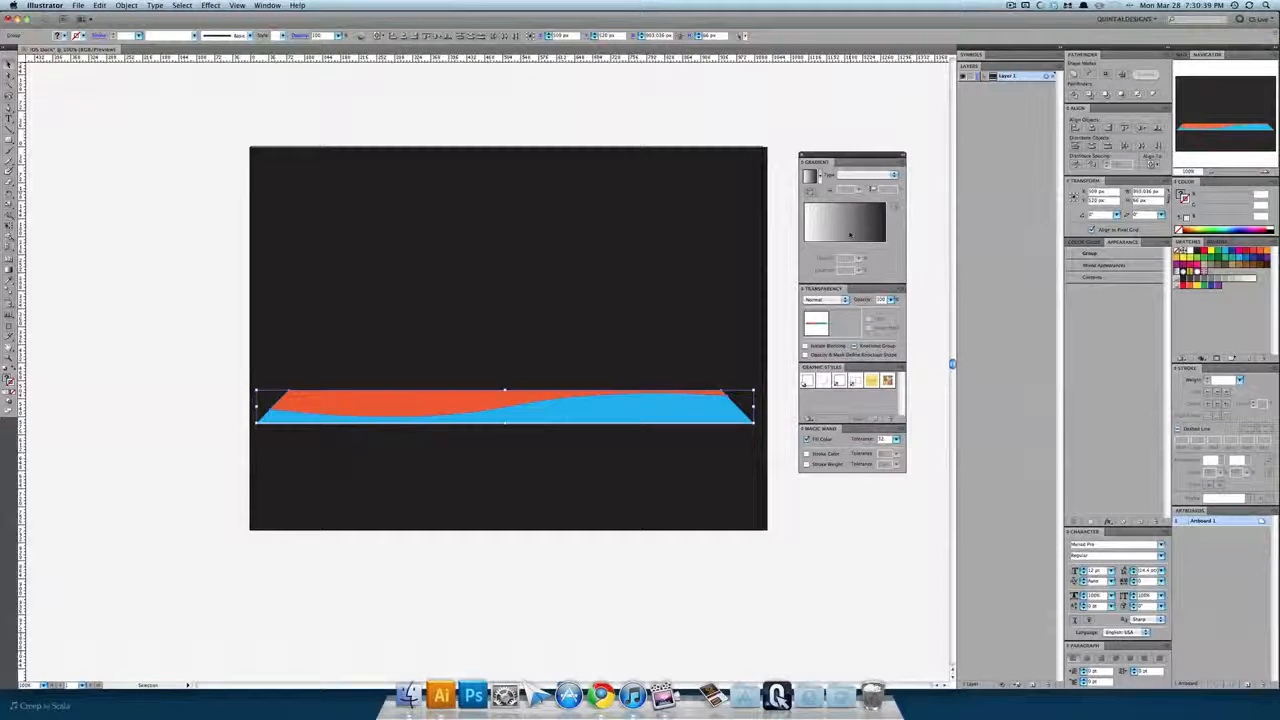
left_click(847, 240)
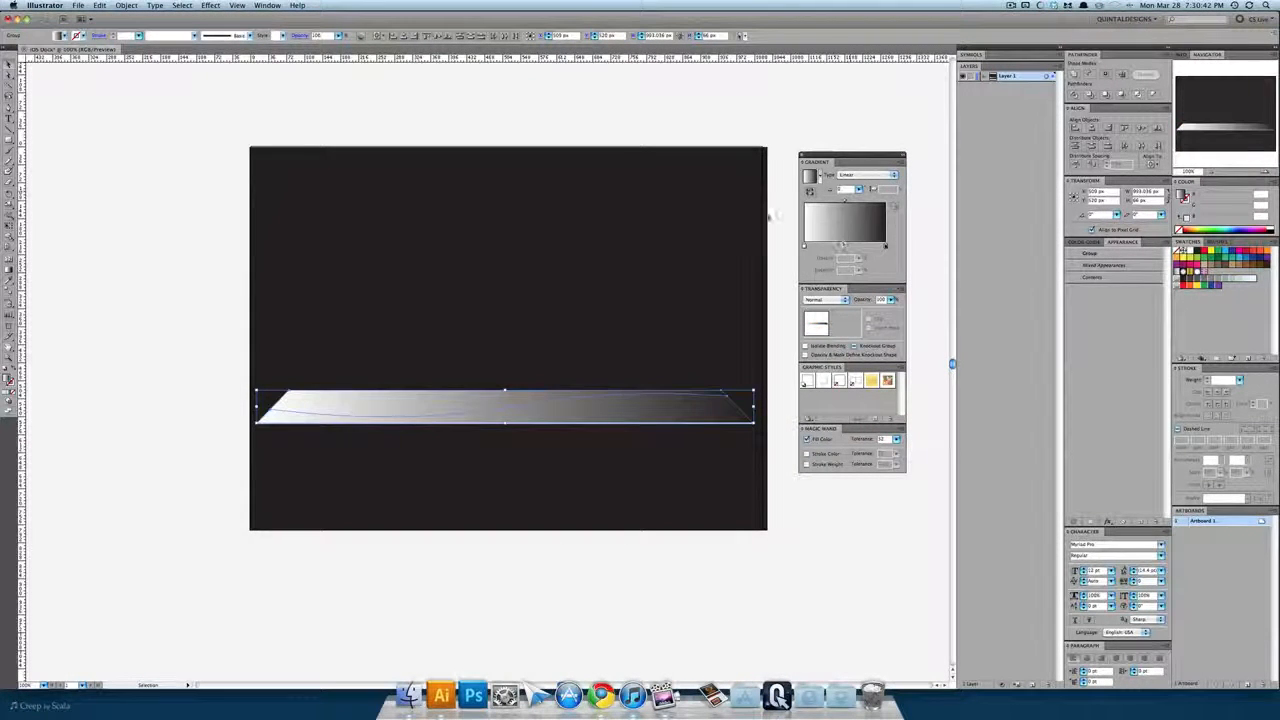
left_click(236, 6)
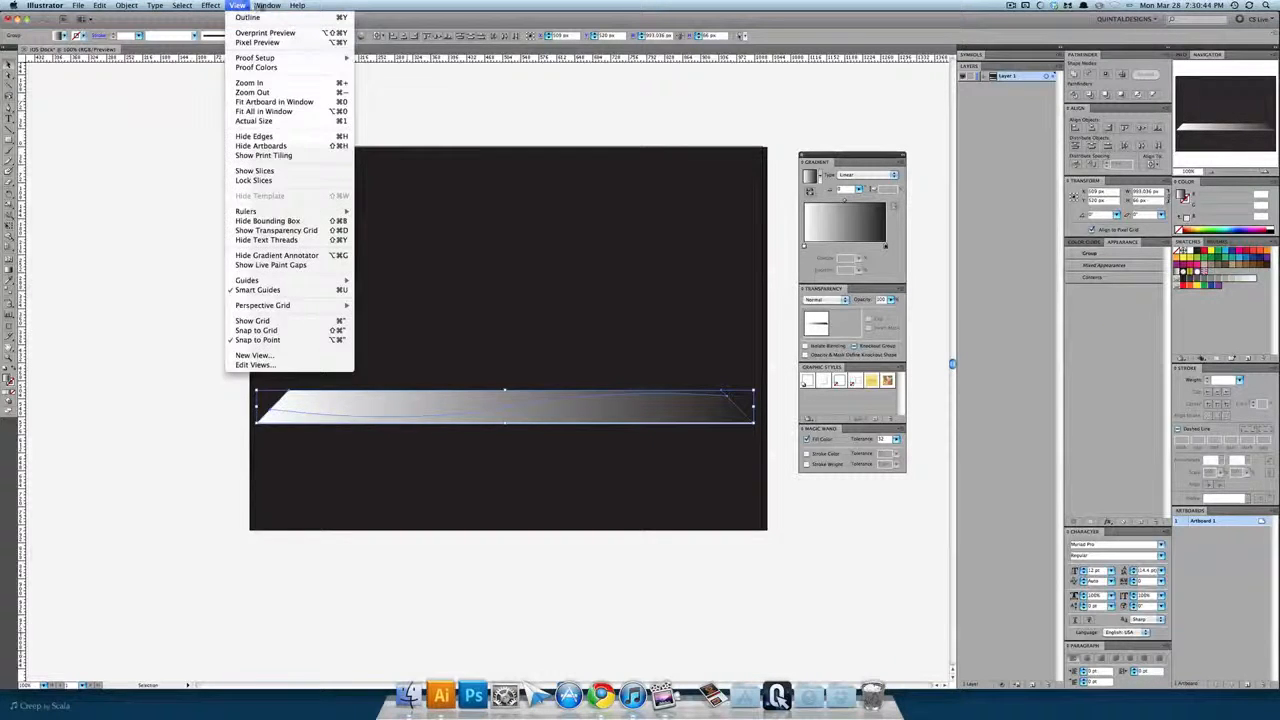
mouse_move(267, 5)
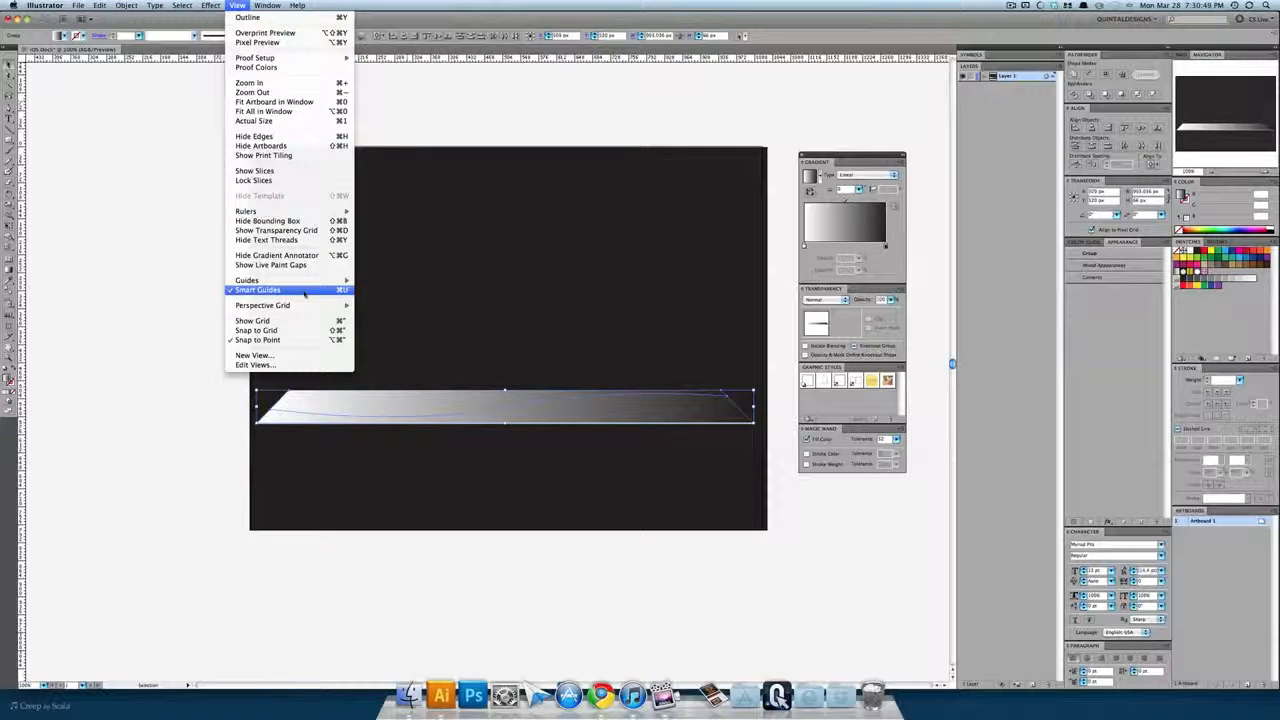
left_click(668, 109)
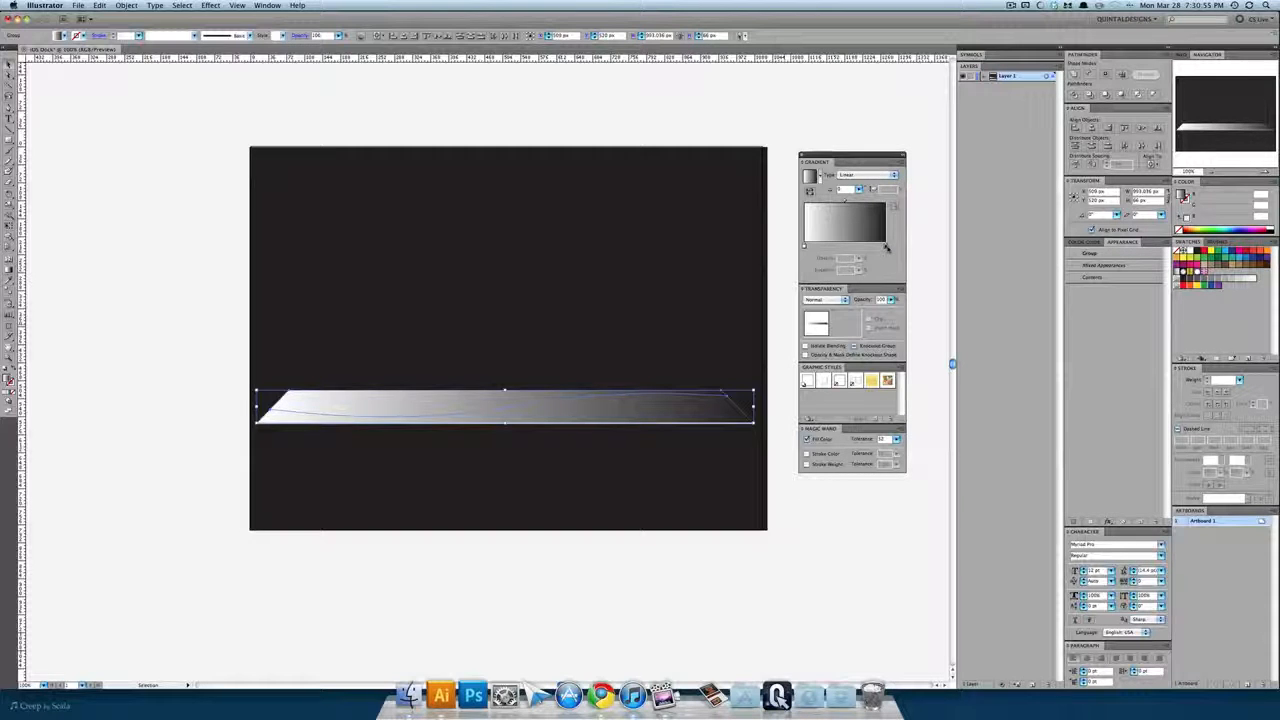
Change the shelf gradient's black end stop to white and lower that stop's opacity so the gradient fades out
left_click(886, 248)
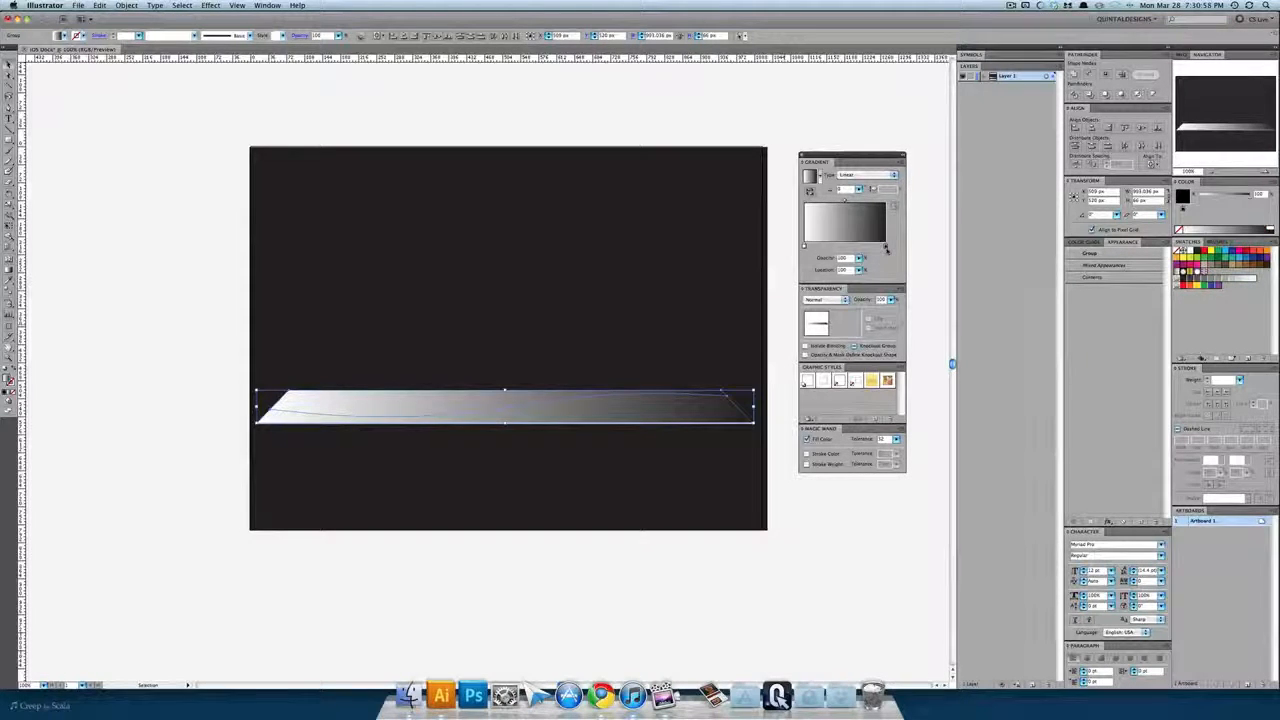
left_click_drag(1249, 197, 1174, 197)
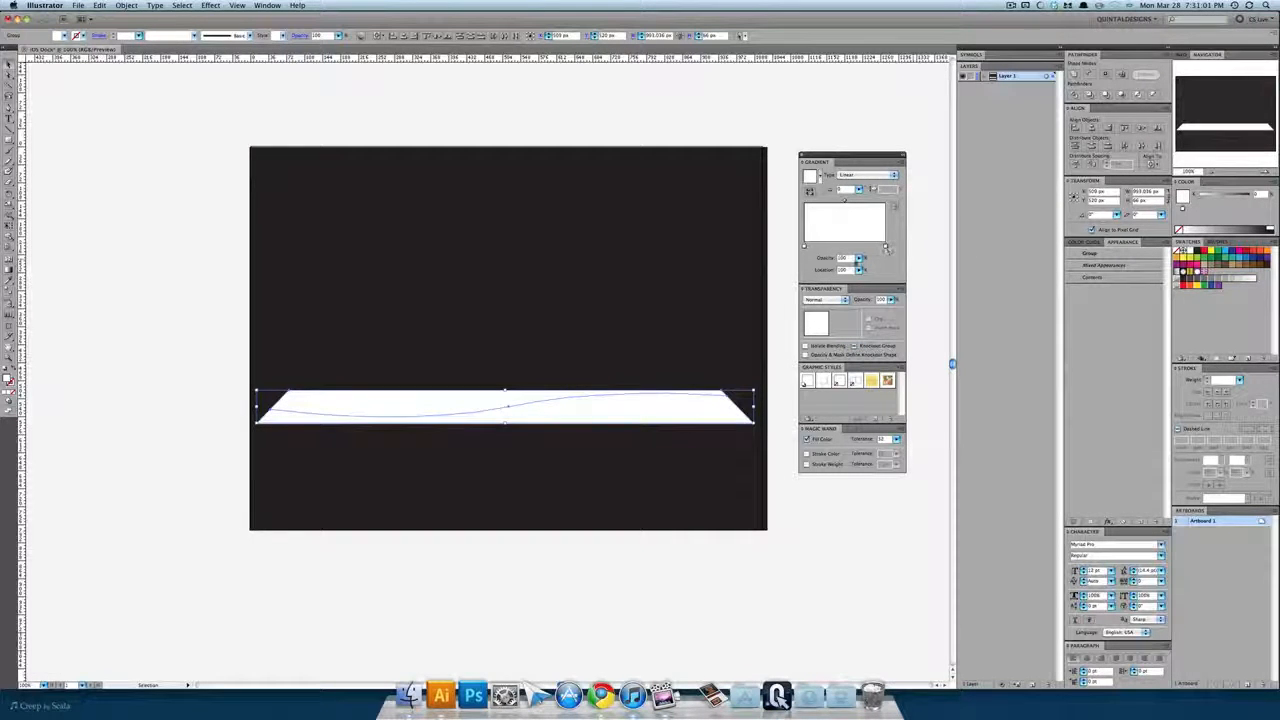
key("shift+Down")
key("shift+Down")
key("shift+Down")
key("shift+Down")
key("shift+Down")
key("shift+Down")
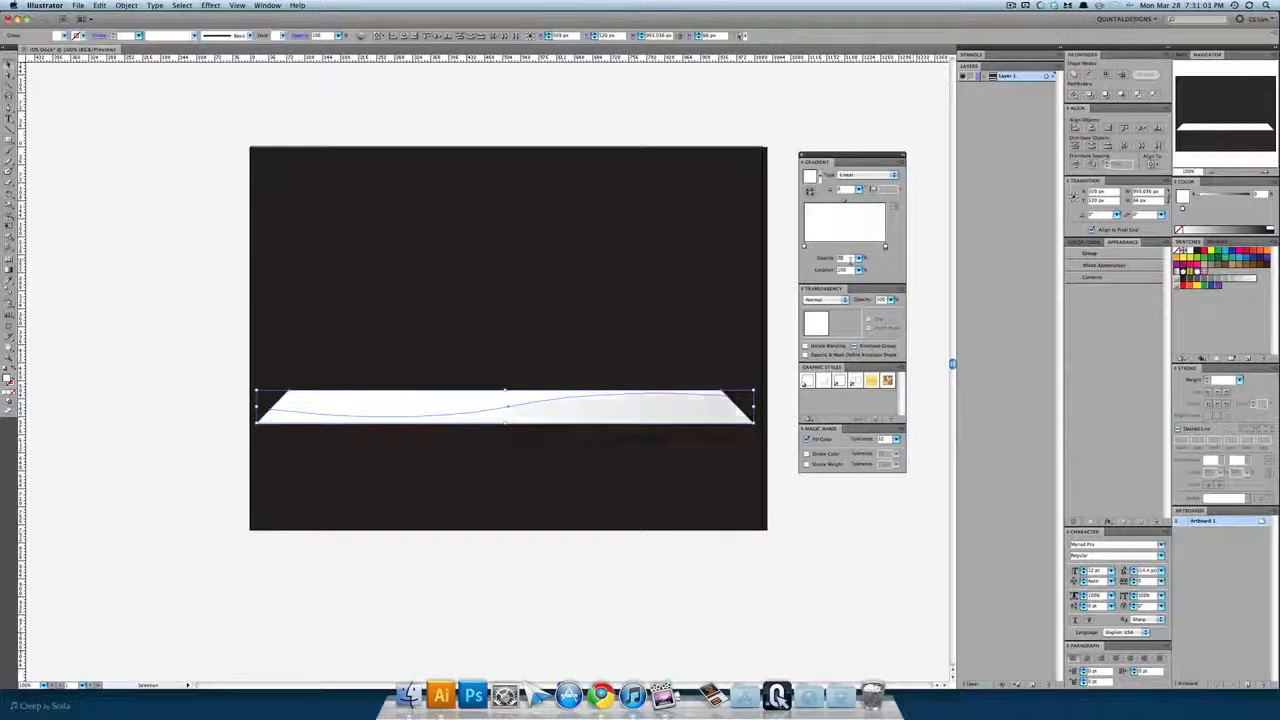
key("shift+Down")
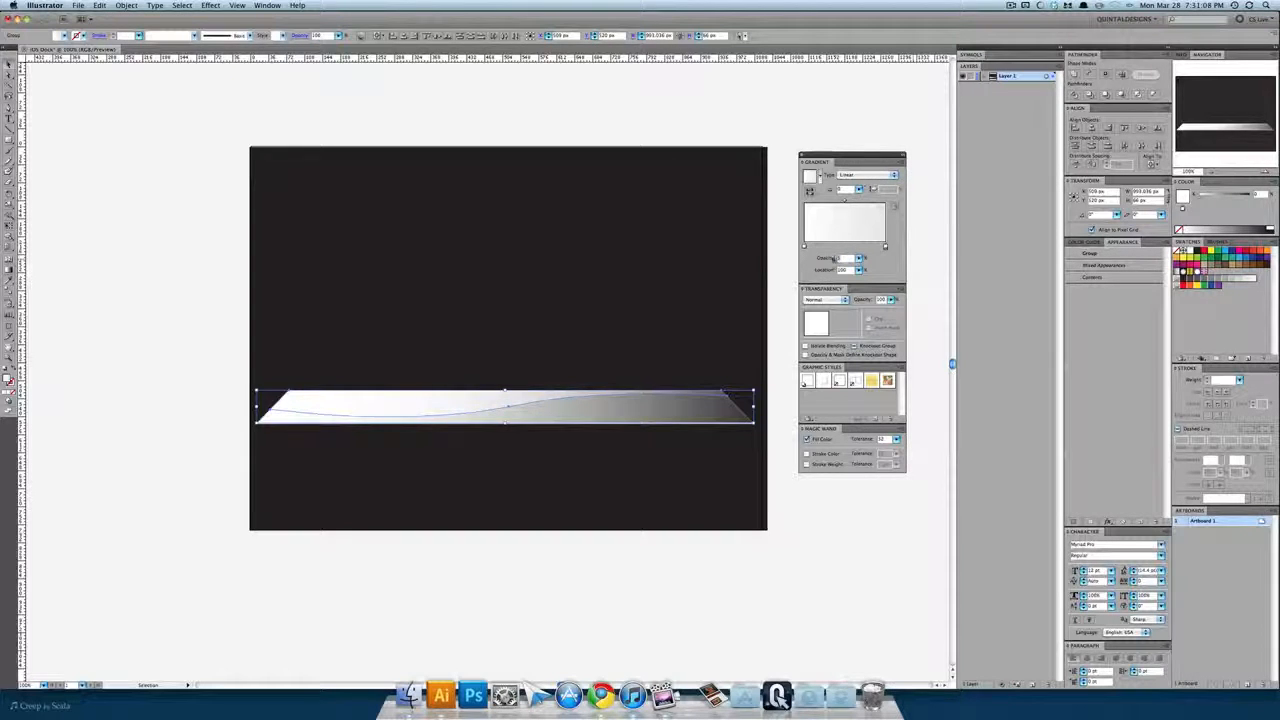
Lower the opacity of the gradient's starting white stop to make the shelf semi-transparent, and deselect it
left_click(805, 247)
left_click(858, 259)
left_click_drag(860, 268, 820, 268)
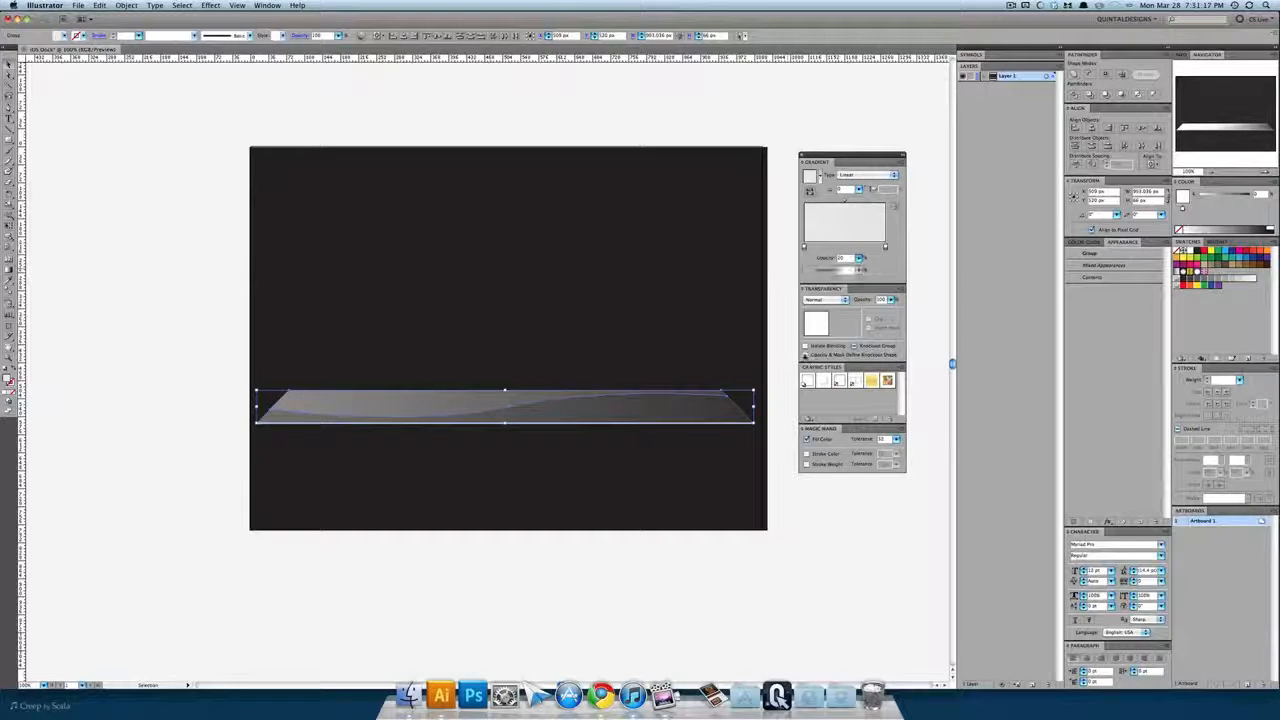
left_click(919, 350)
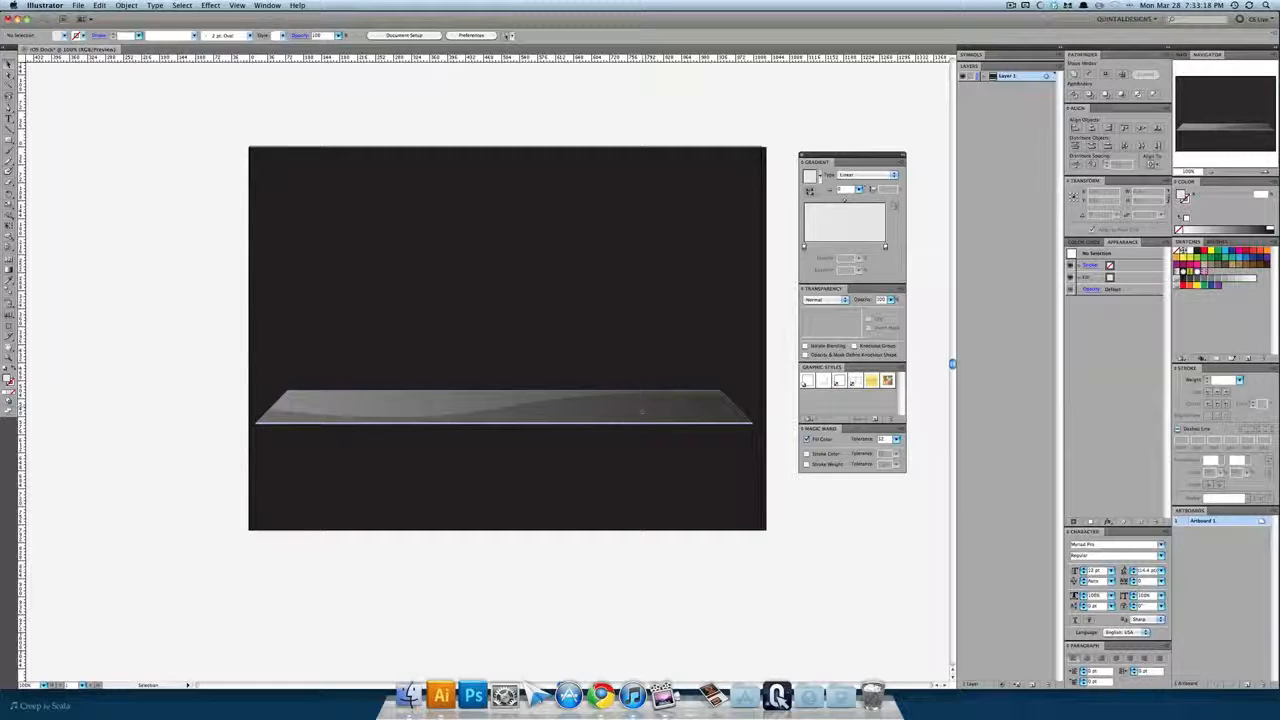
Unite the trapezoid group into a single path and switch its gradient type to radial
left_click(640, 408)
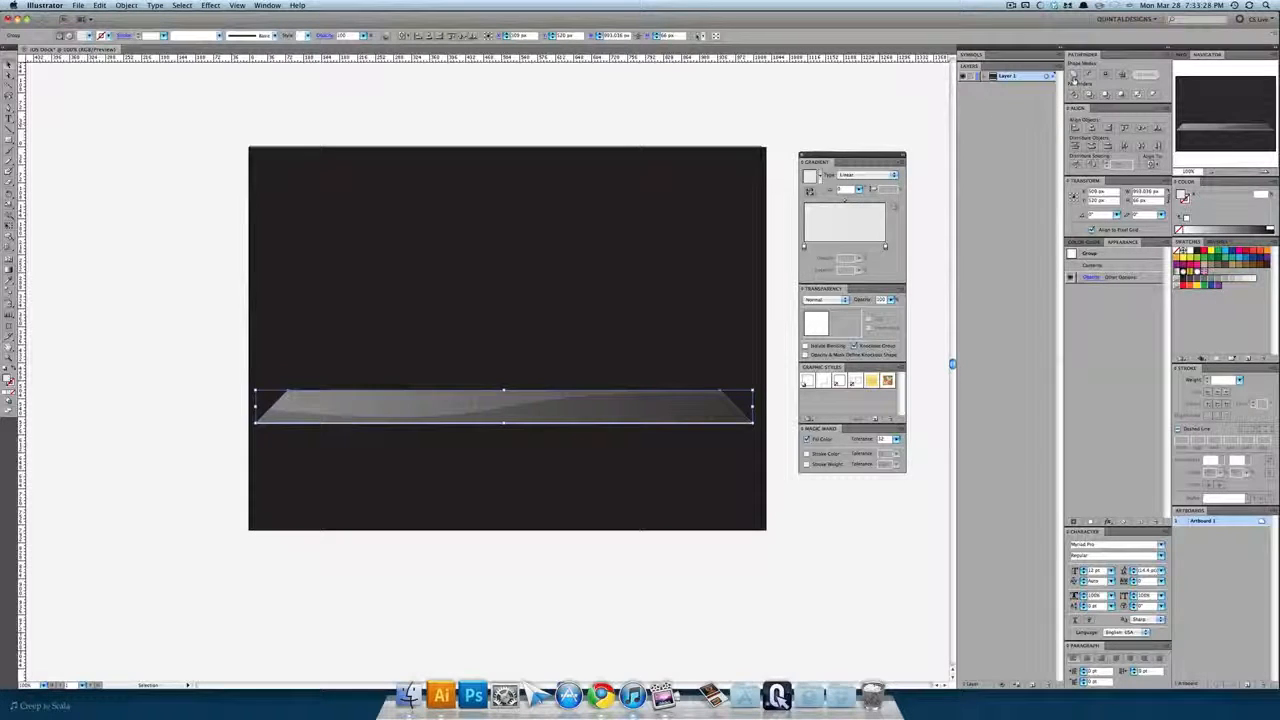
left_click(1074, 76)
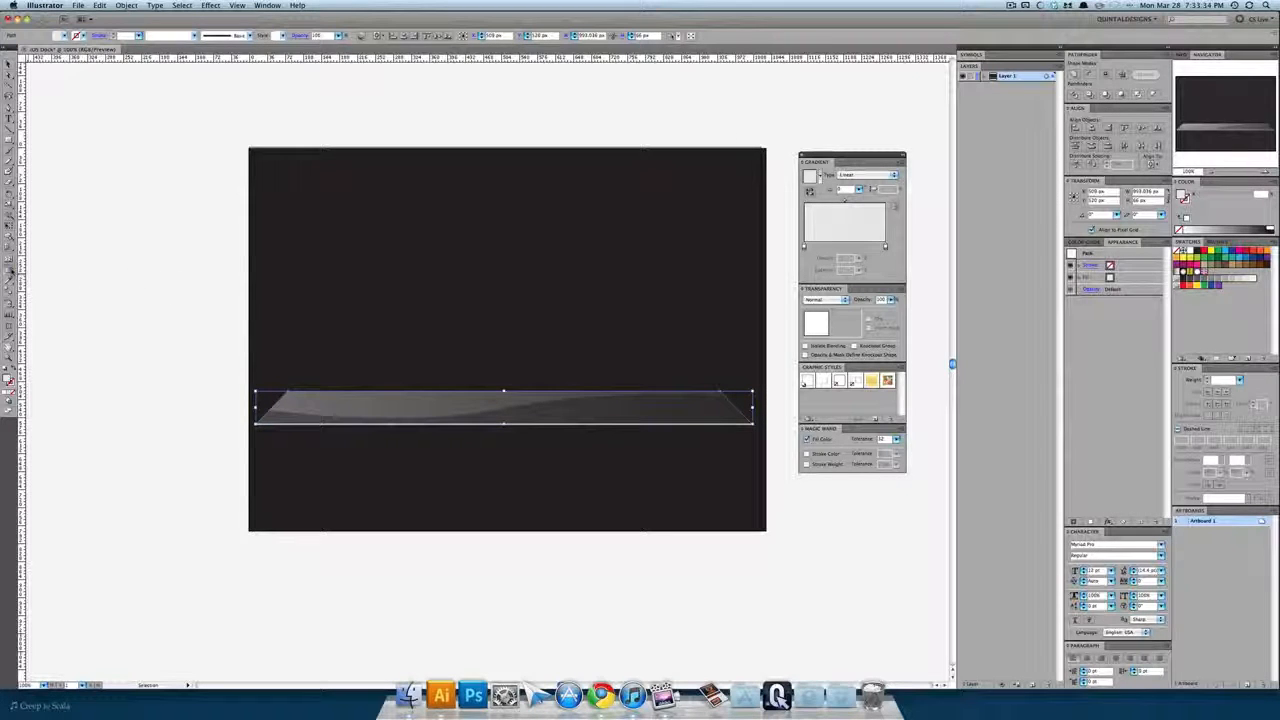
left_click(11, 271)
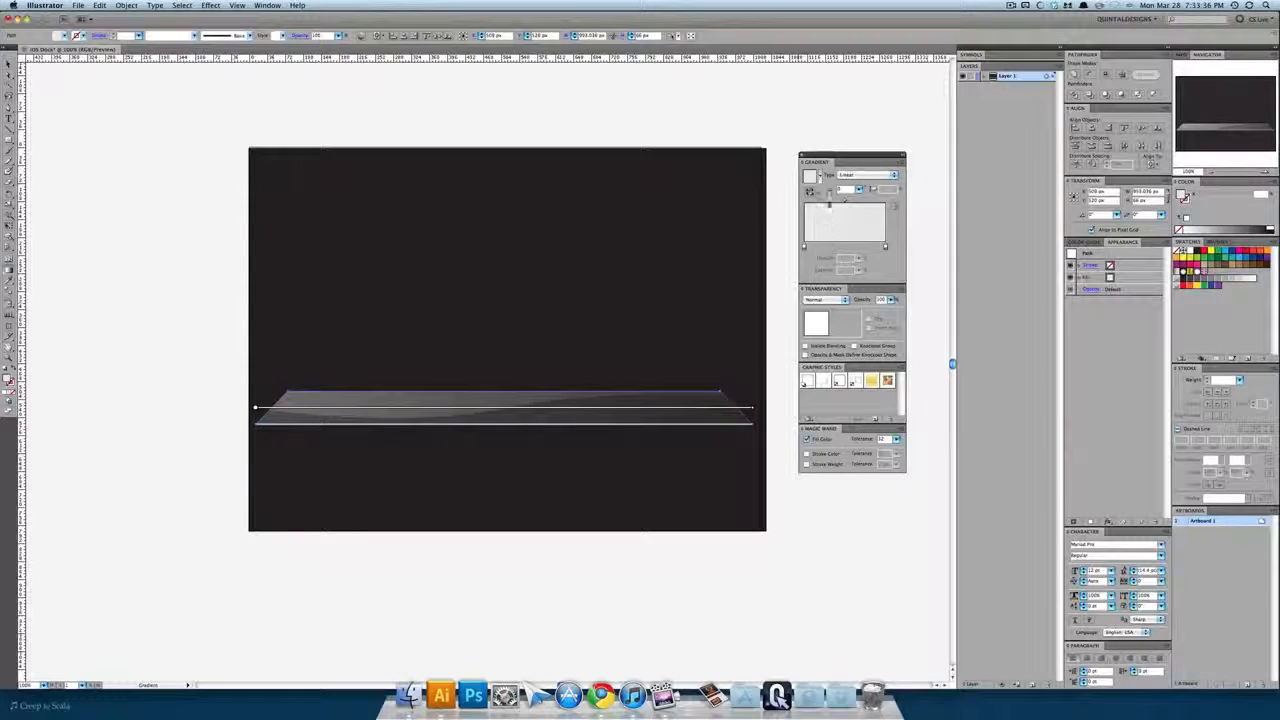
left_click(857, 175)
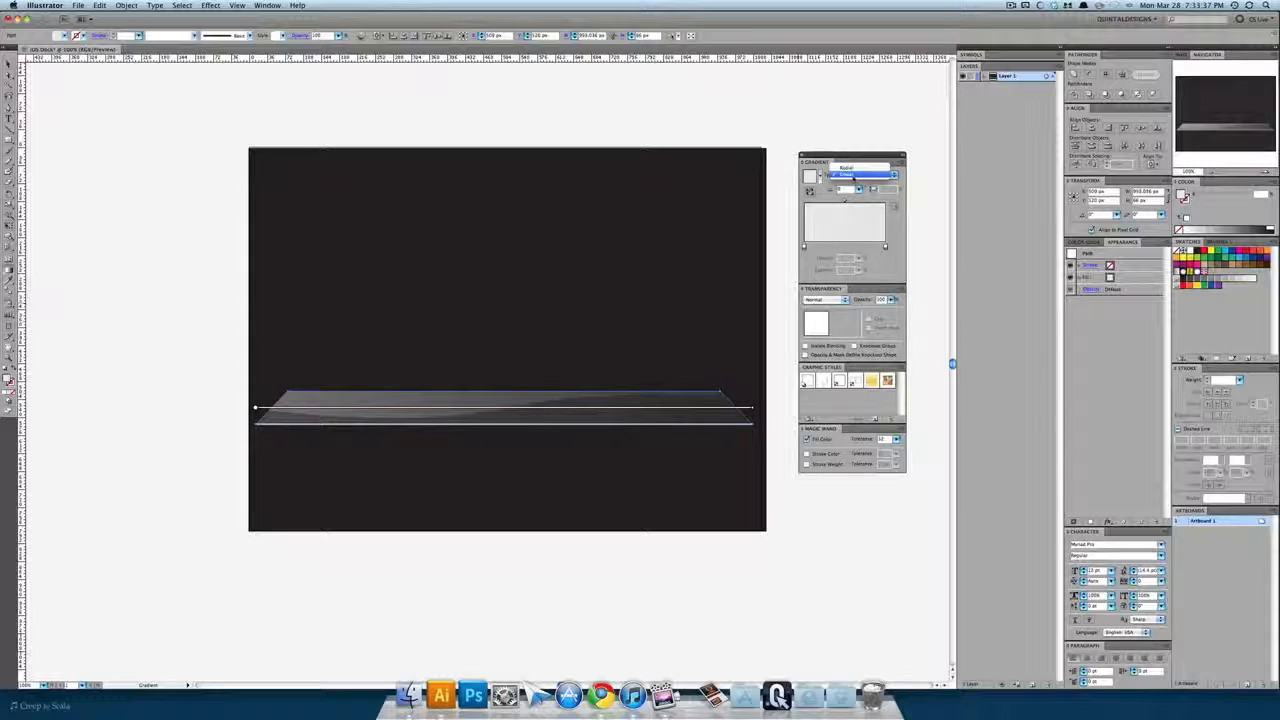
left_click(846, 167)
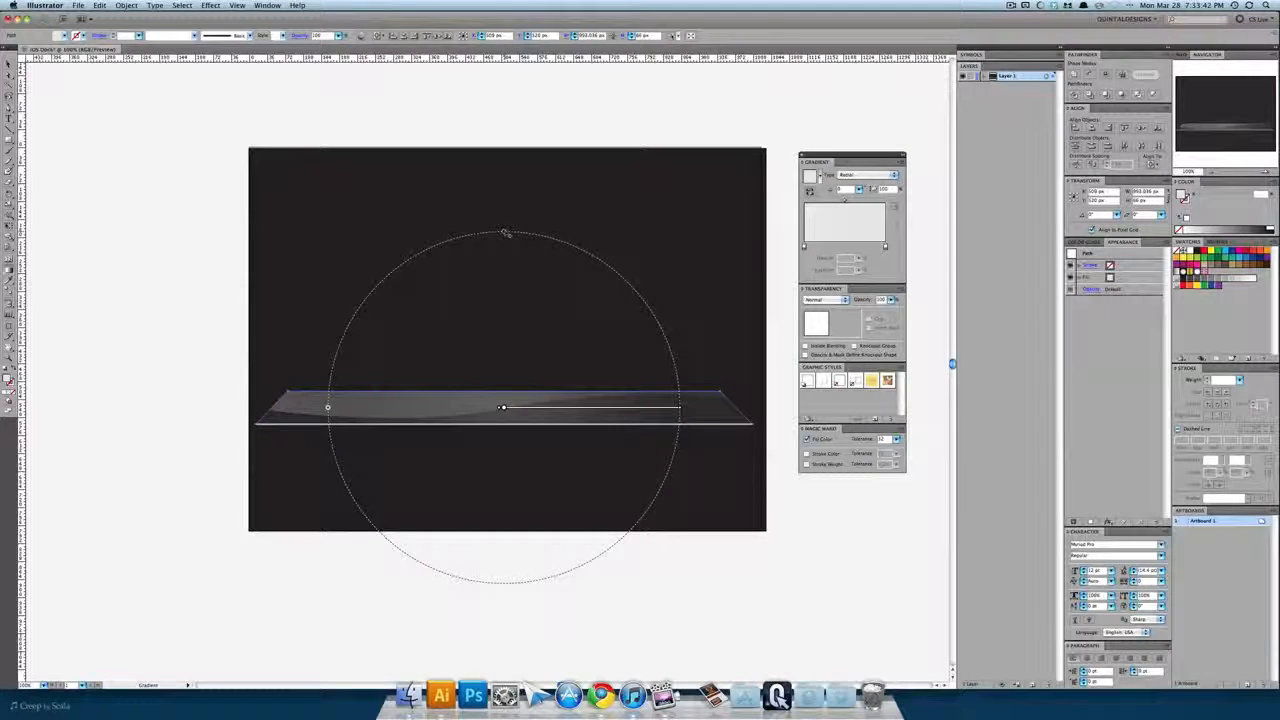
Flatten the trapezoid's radial gradient to an aspect ratio of about 32% and widen it nearly to the shelf's ends
left_click_drag(505, 233, 506, 351)
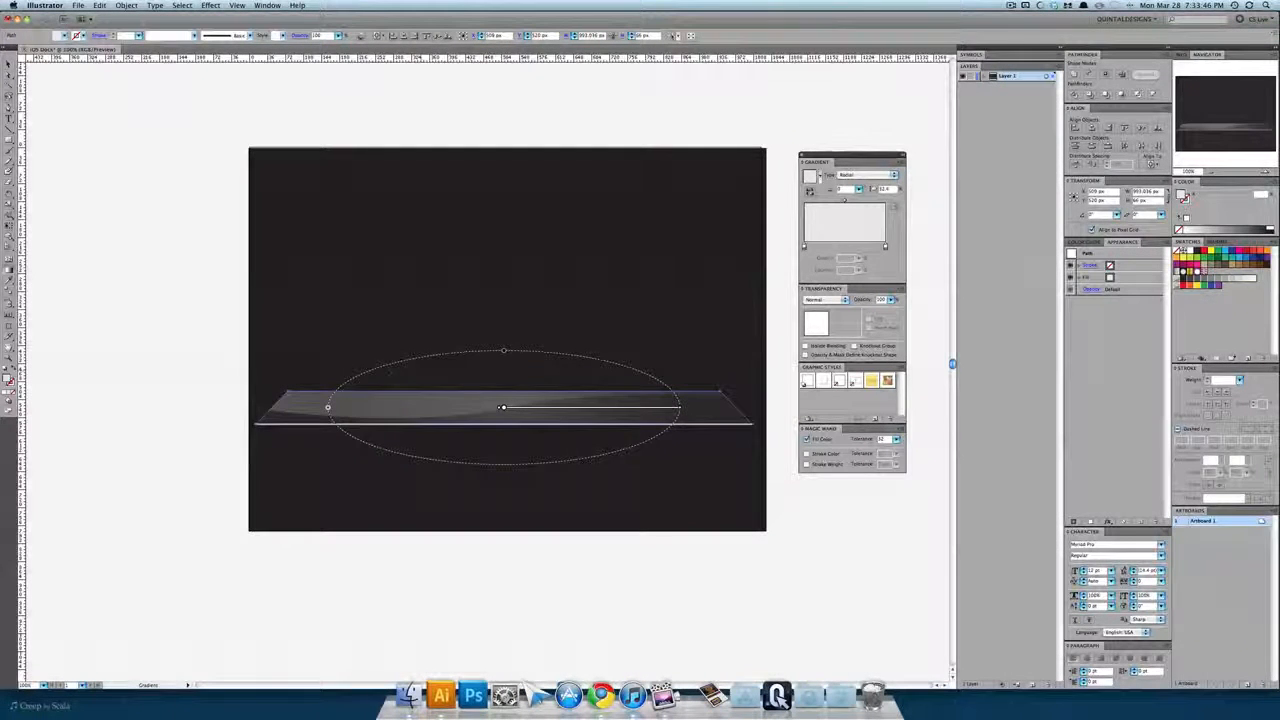
left_click_drag(328, 407, 275, 410)
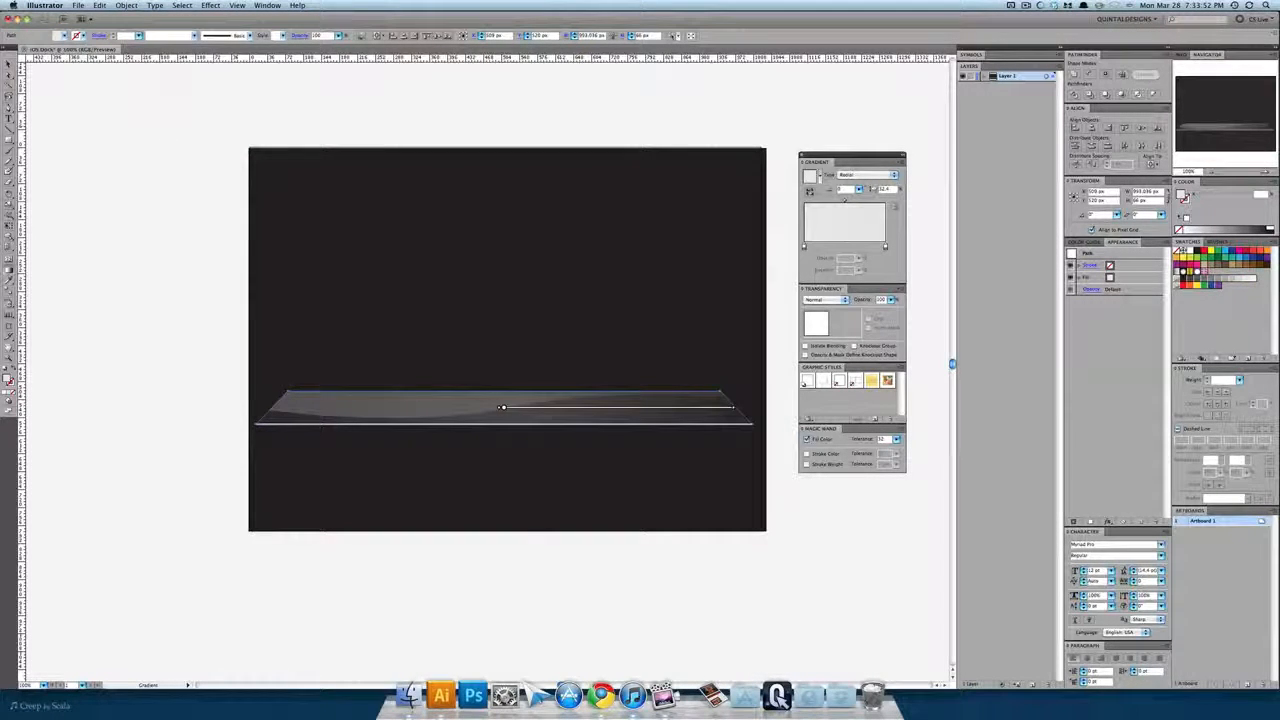
key("v")
left_click(163, 211)
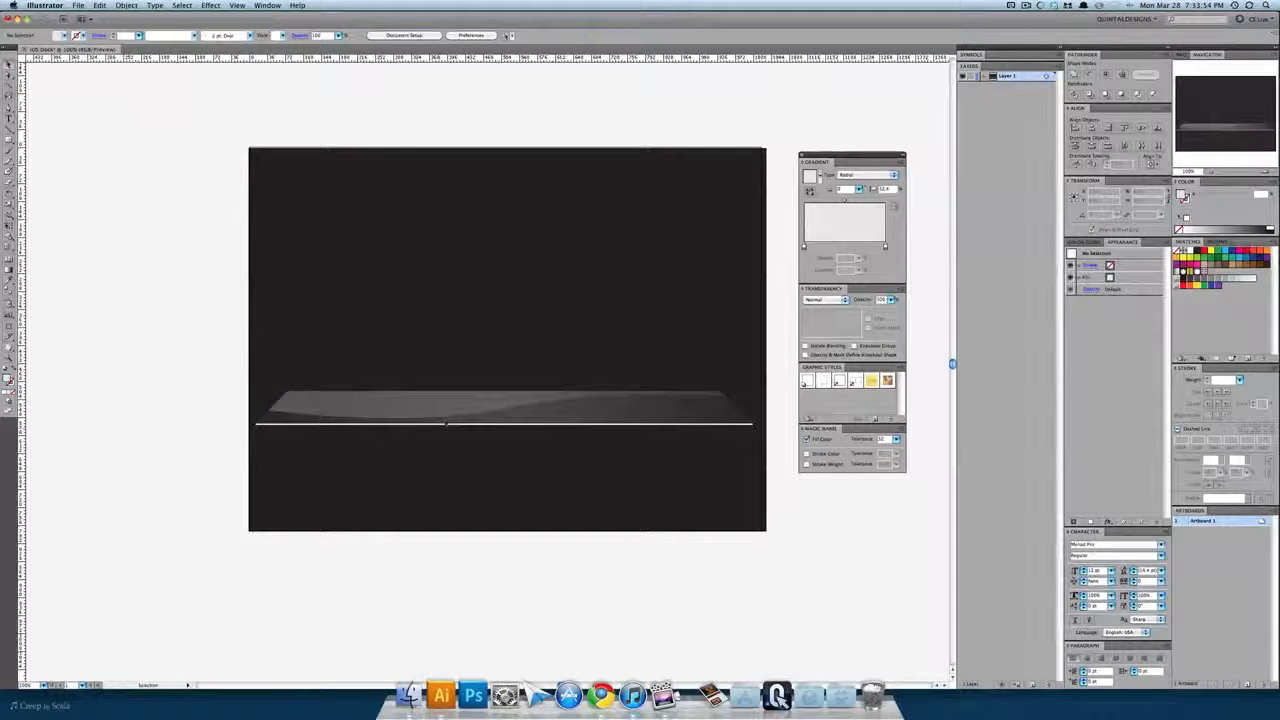
Unite the wave piece into a single path and redraw its linear gradient vertically at -90°
left_click(415, 406)
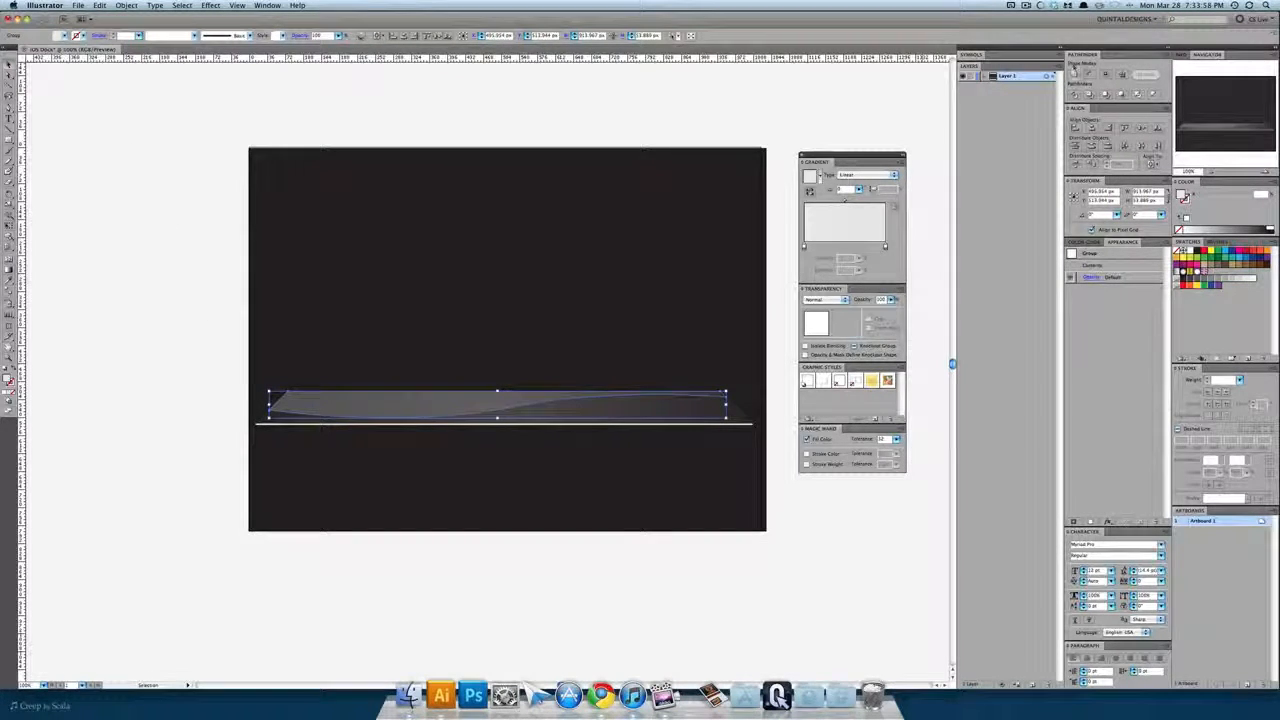
left_click(1073, 76)
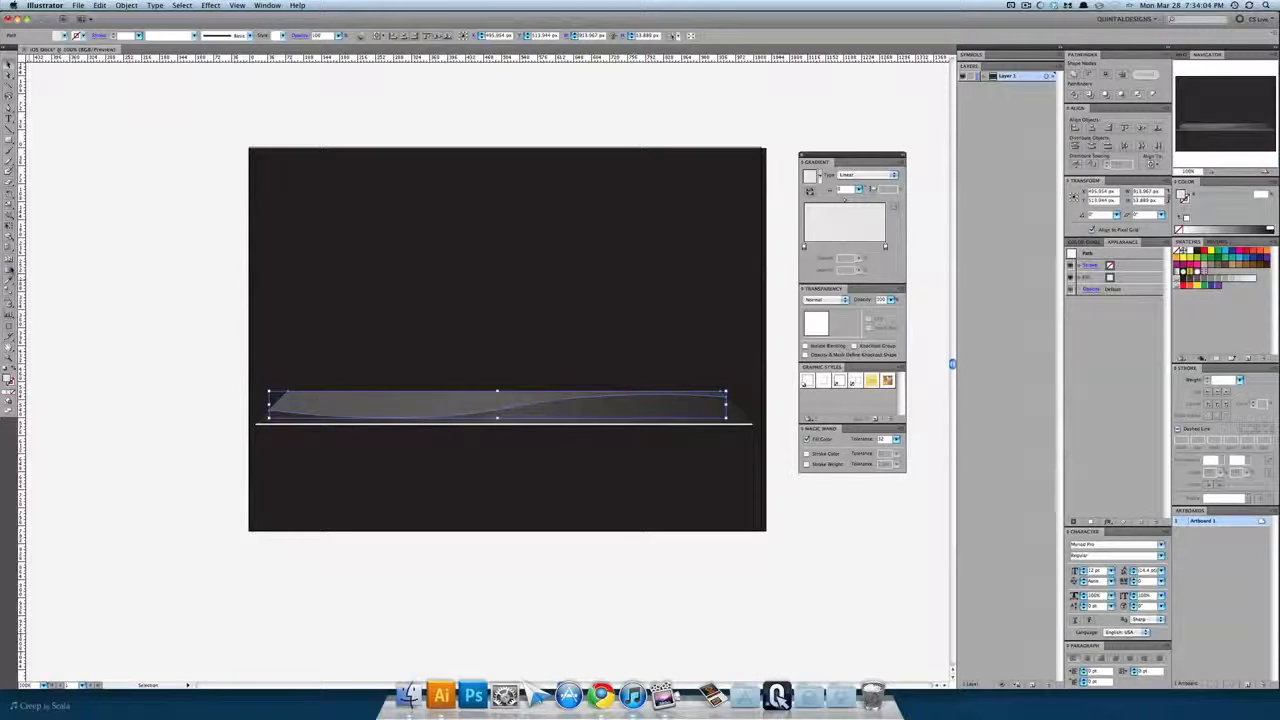
left_click(10, 270)
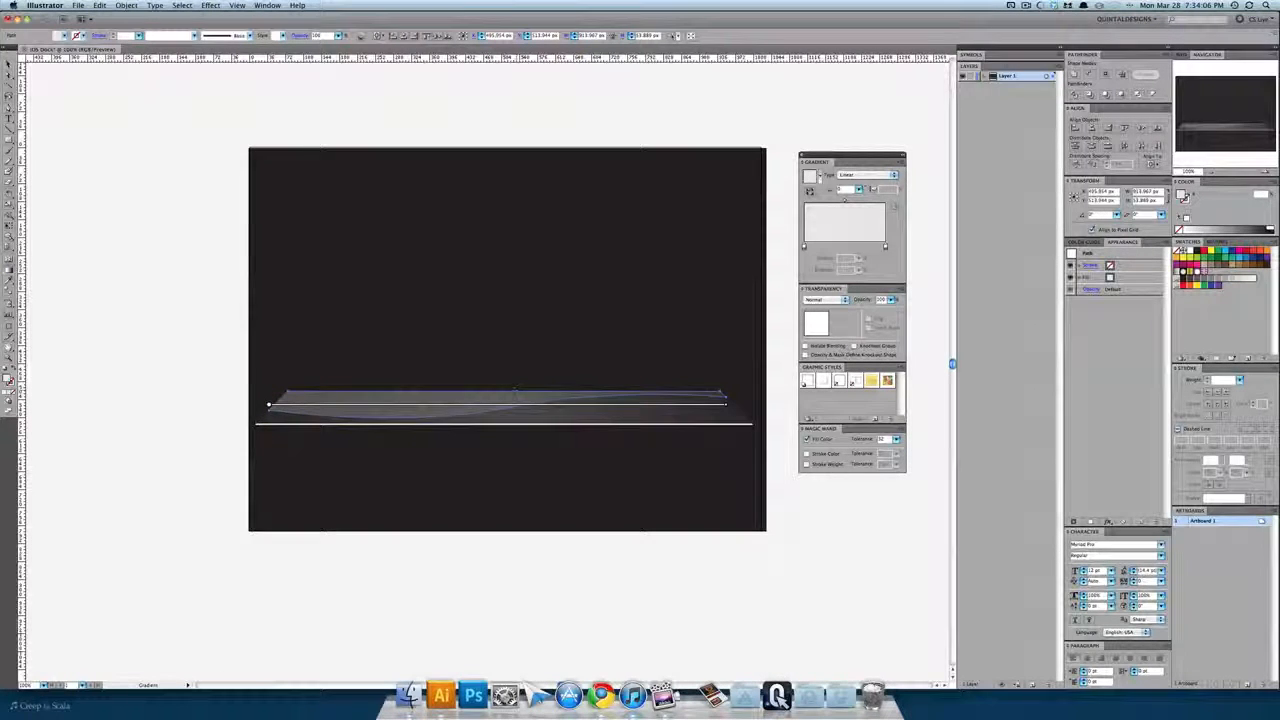
left_click_drag(513, 392, 516, 419)
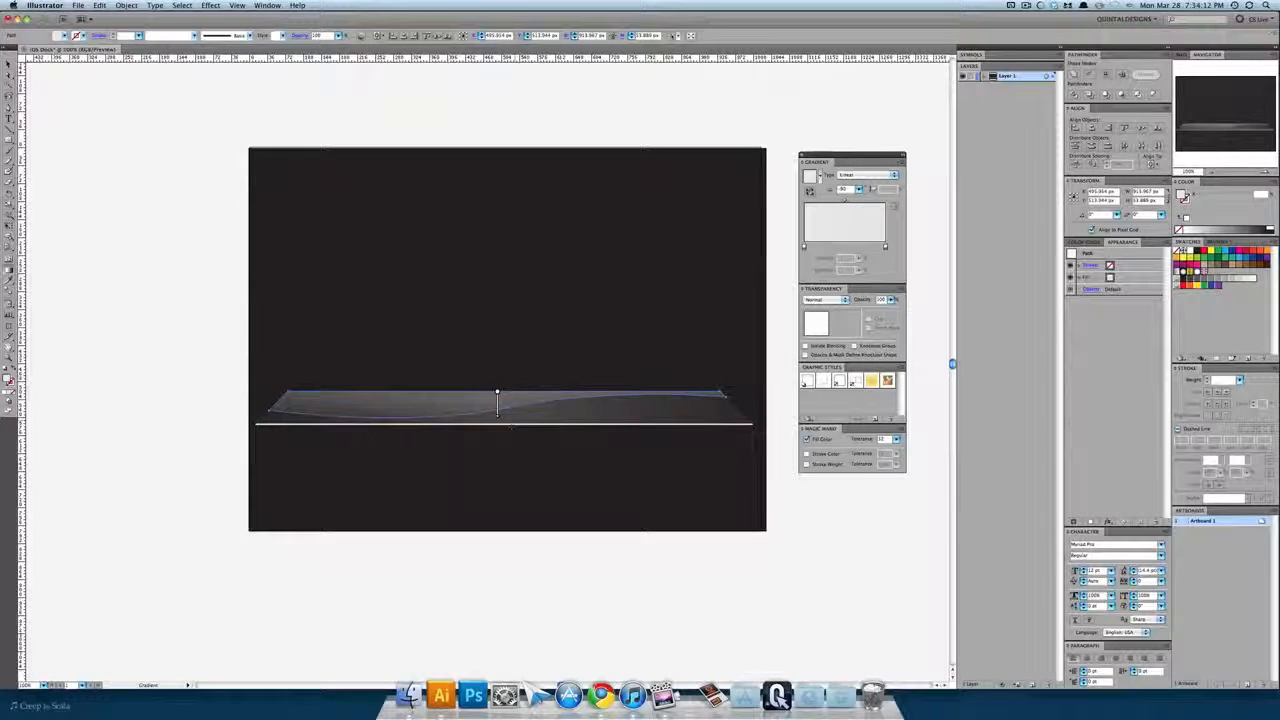
left_click(9, 74)
left_click(88, 107)
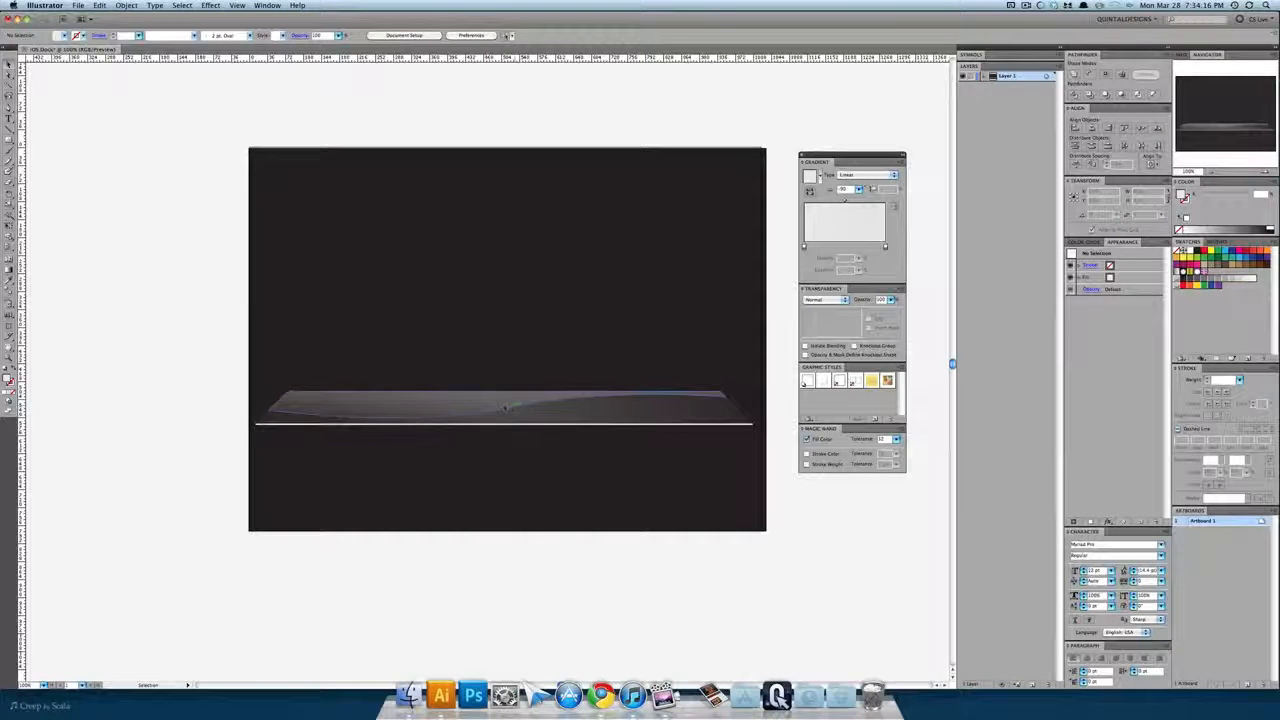
Change the wave piece's gradient type to radial
left_click(505, 407)
left_click(864, 175)
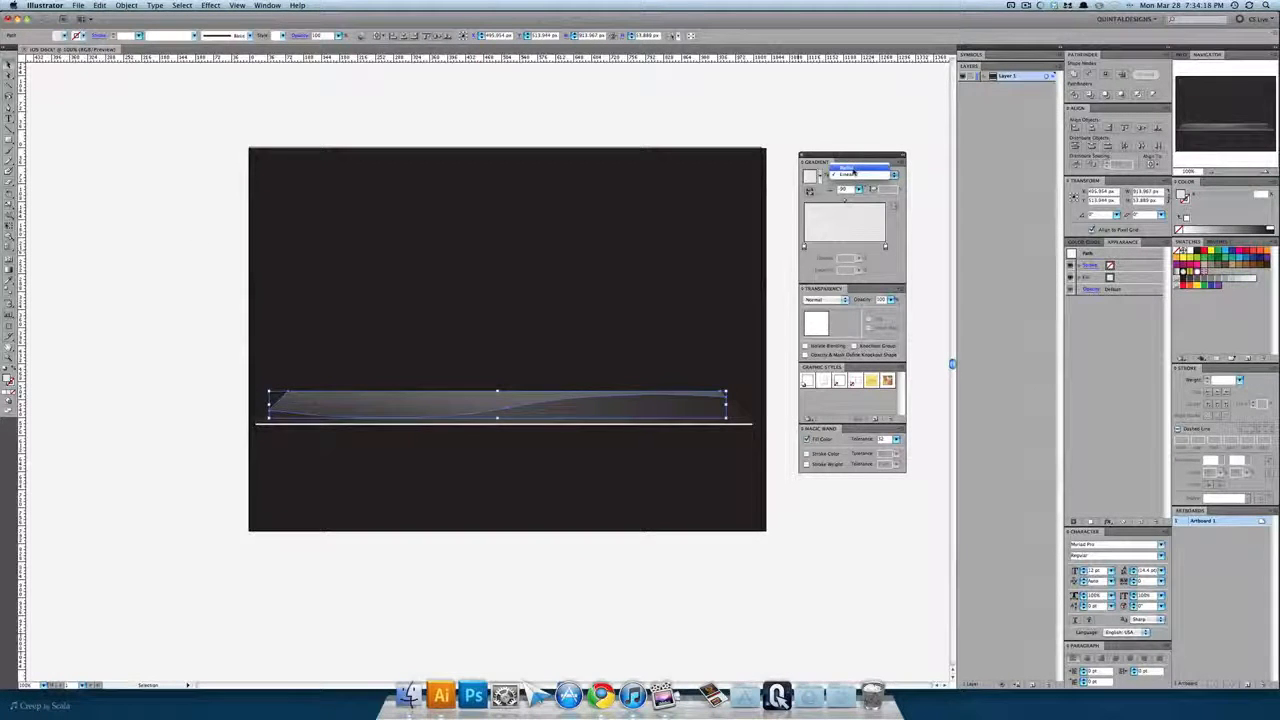
left_click(858, 168)
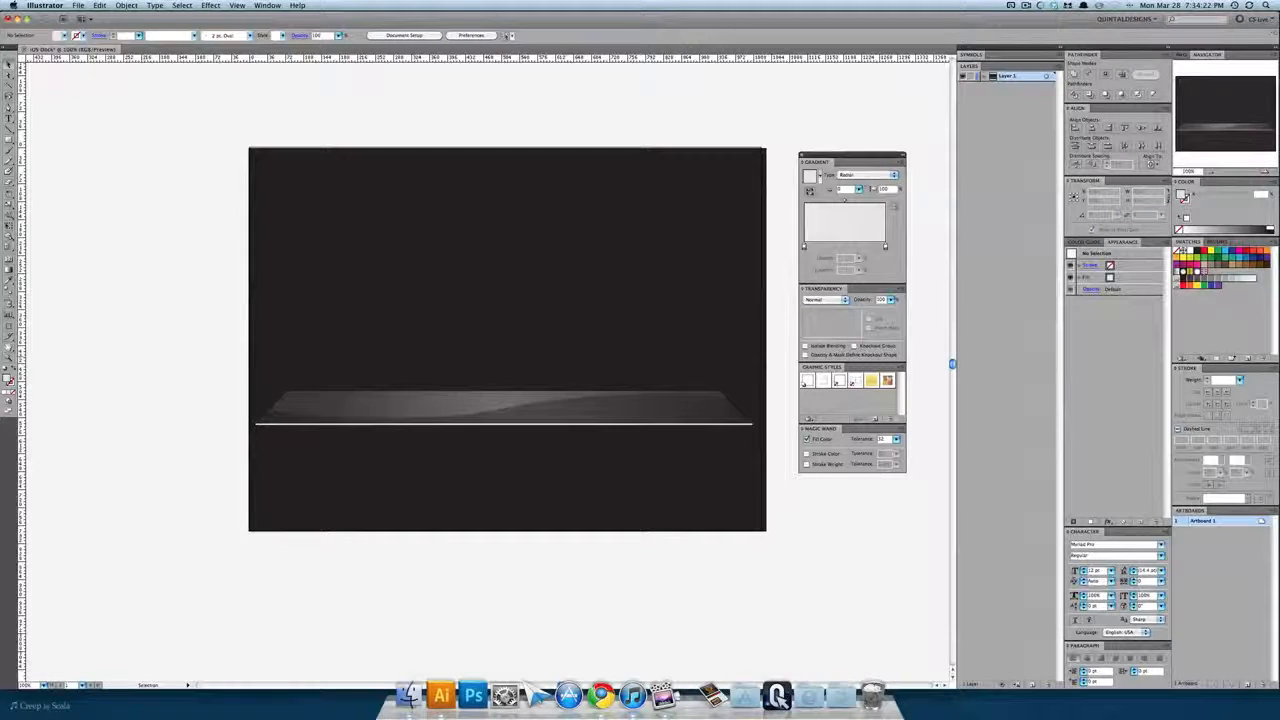
Reduce the opacity of the light front-edge line and deselect it
left_click(720, 425)
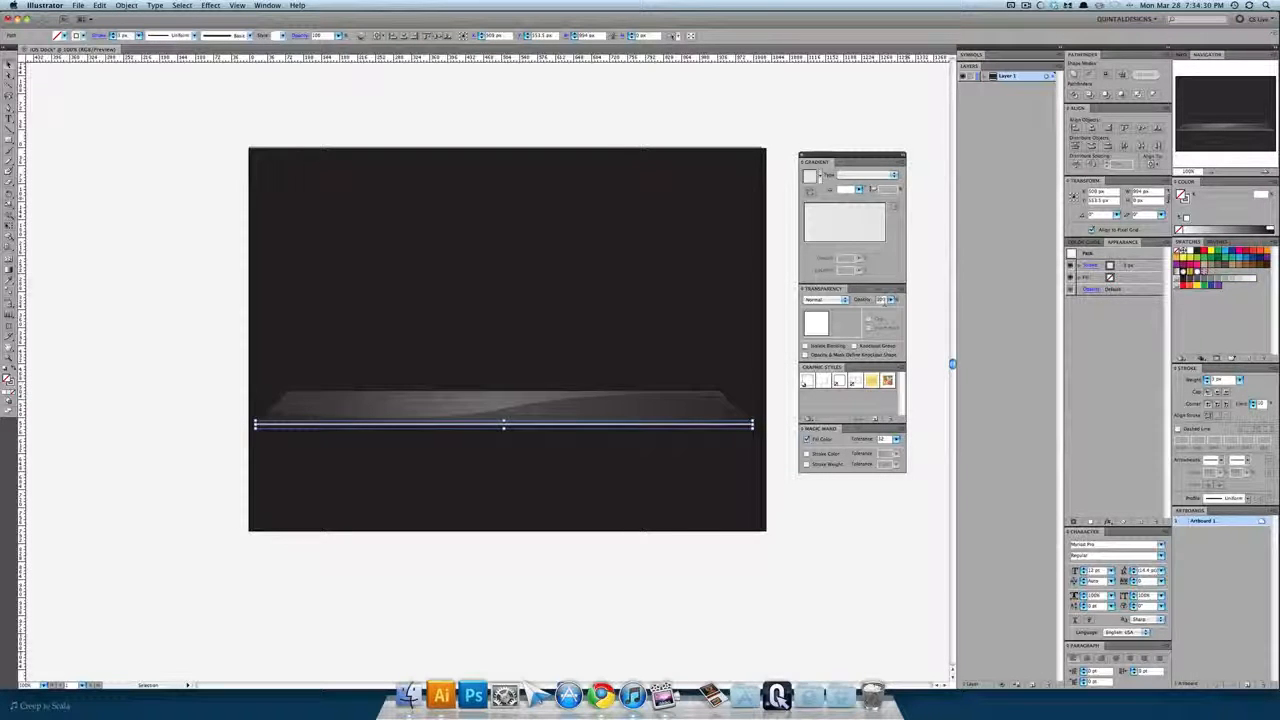
key("shift+Down")
key("shift+Down")
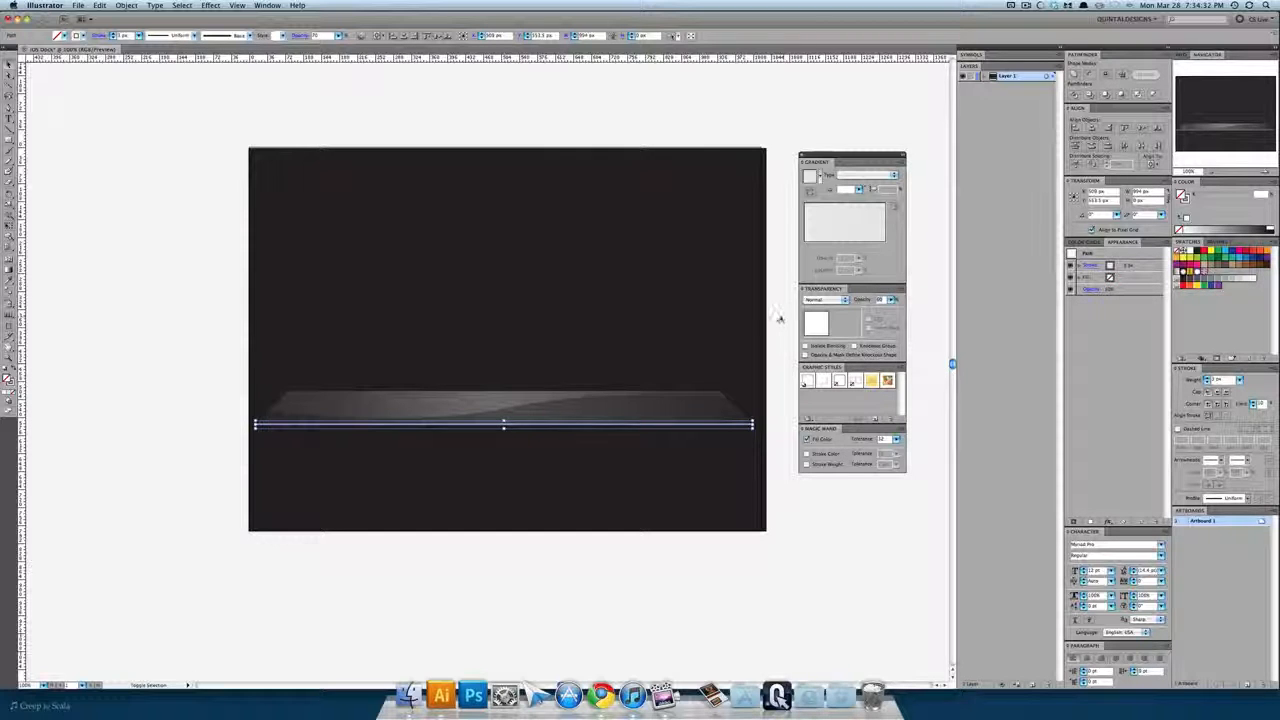
left_click(776, 319)
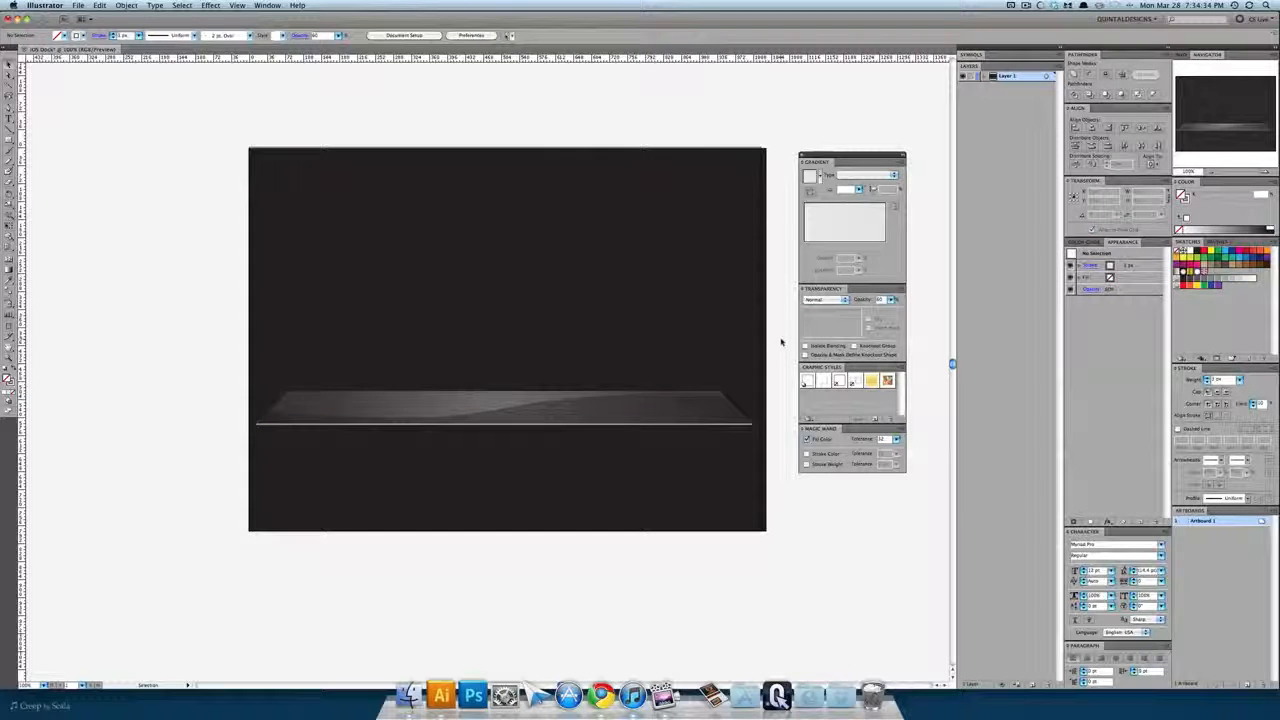
Group the trapezoid, wave piece and front-edge line, and move the group up about 112 px
left_click_drag(781, 343, 252, 455)
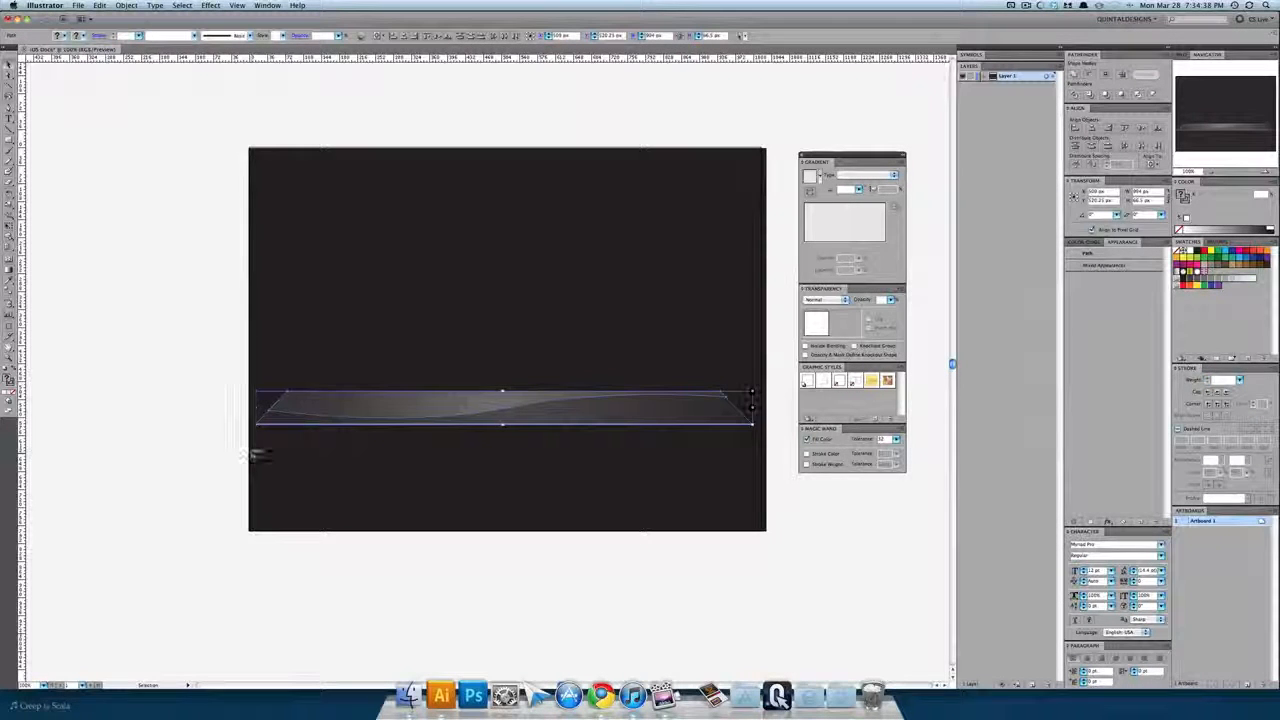
left_click(184, 338)
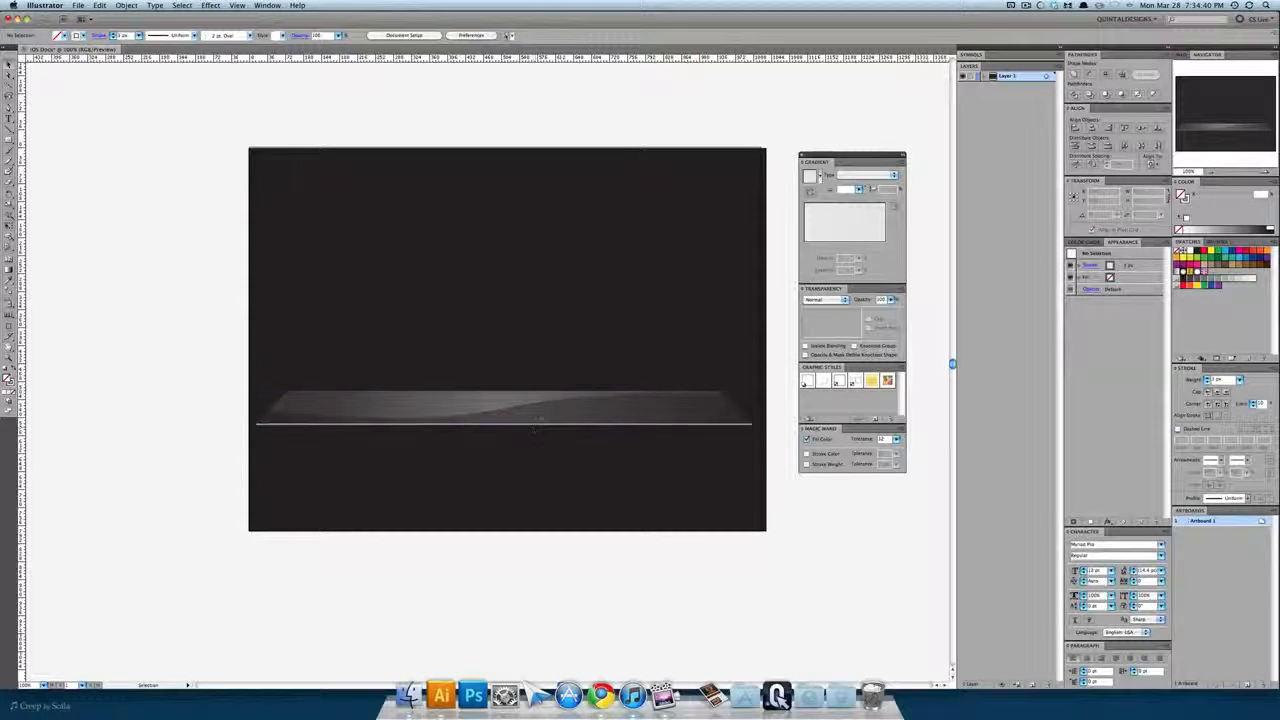
left_click_drag(533, 429, 596, 340)
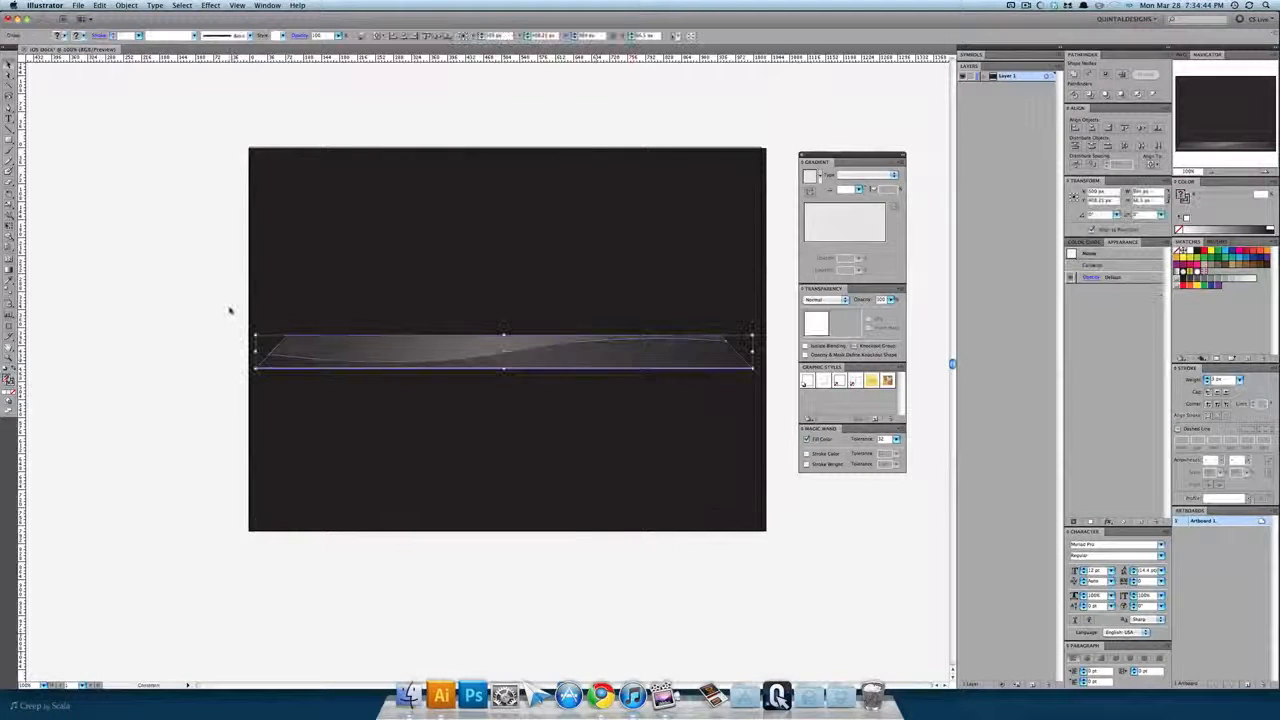
left_click(229, 311)
Draw a rounded square about 157 px wide in the upper-left part of the dark background
left_click(10, 141)
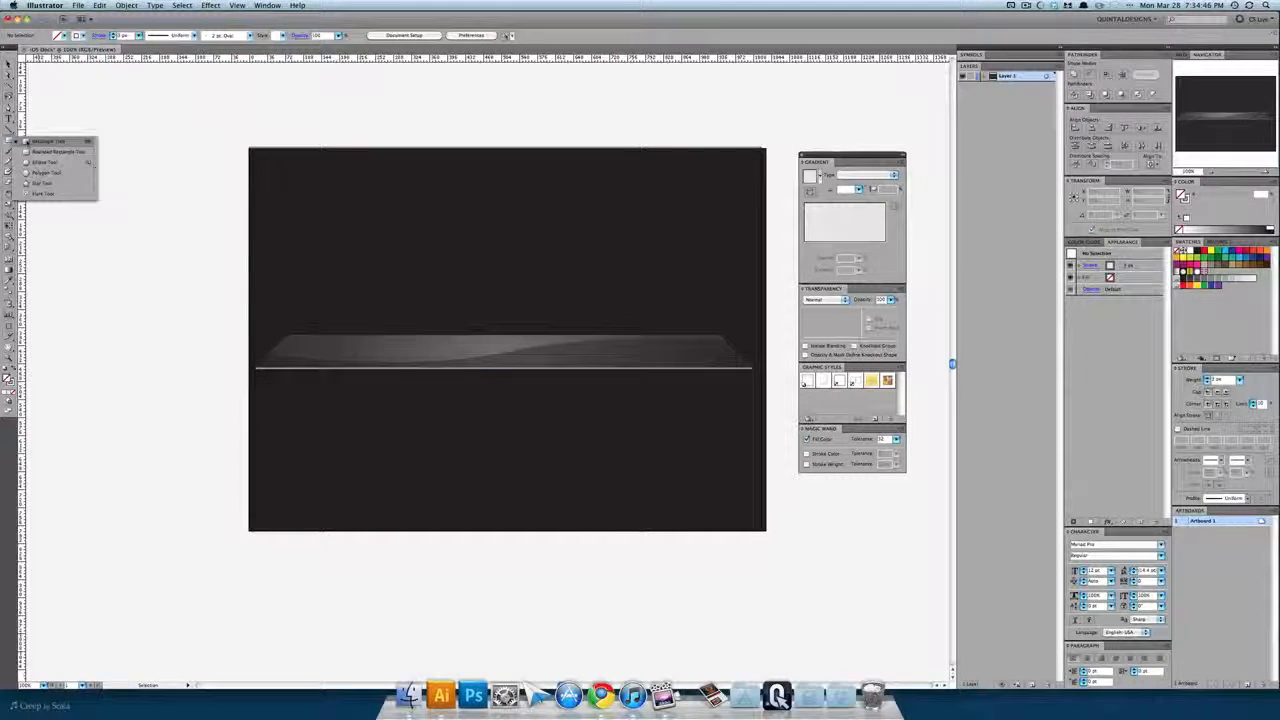
left_click(55, 151)
left_click_drag(303, 177, 381, 254)
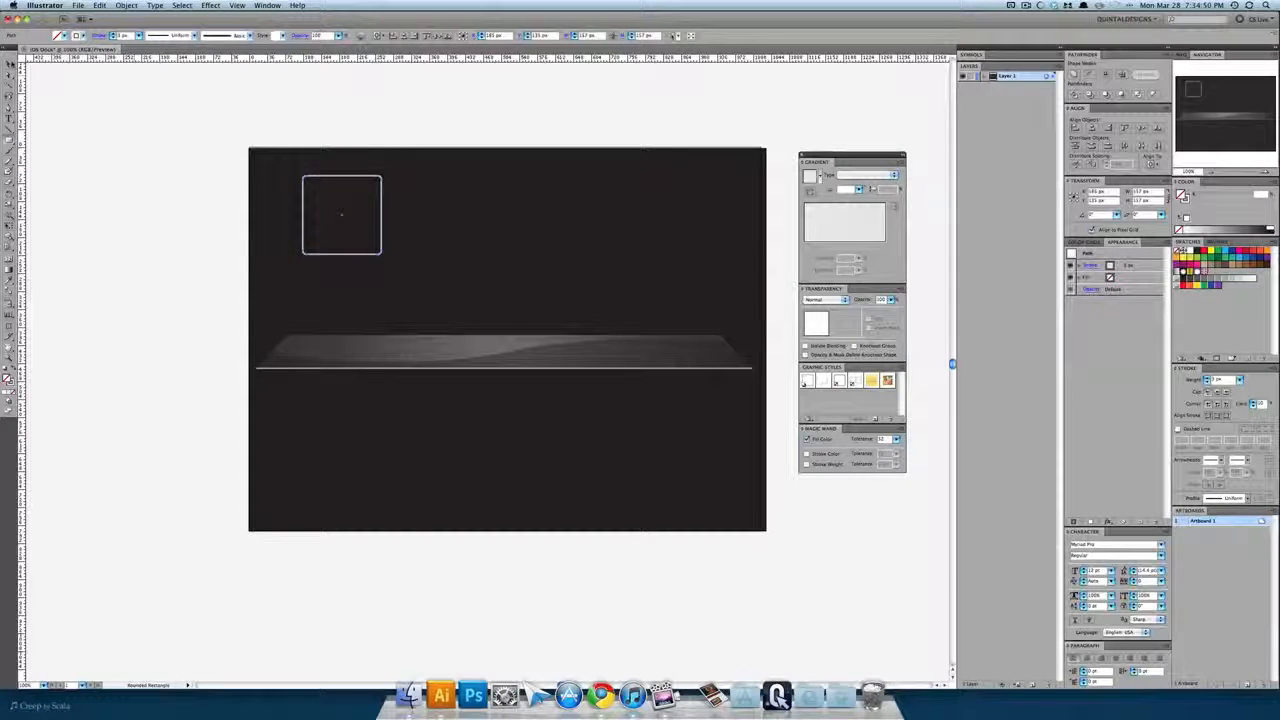
key("v")
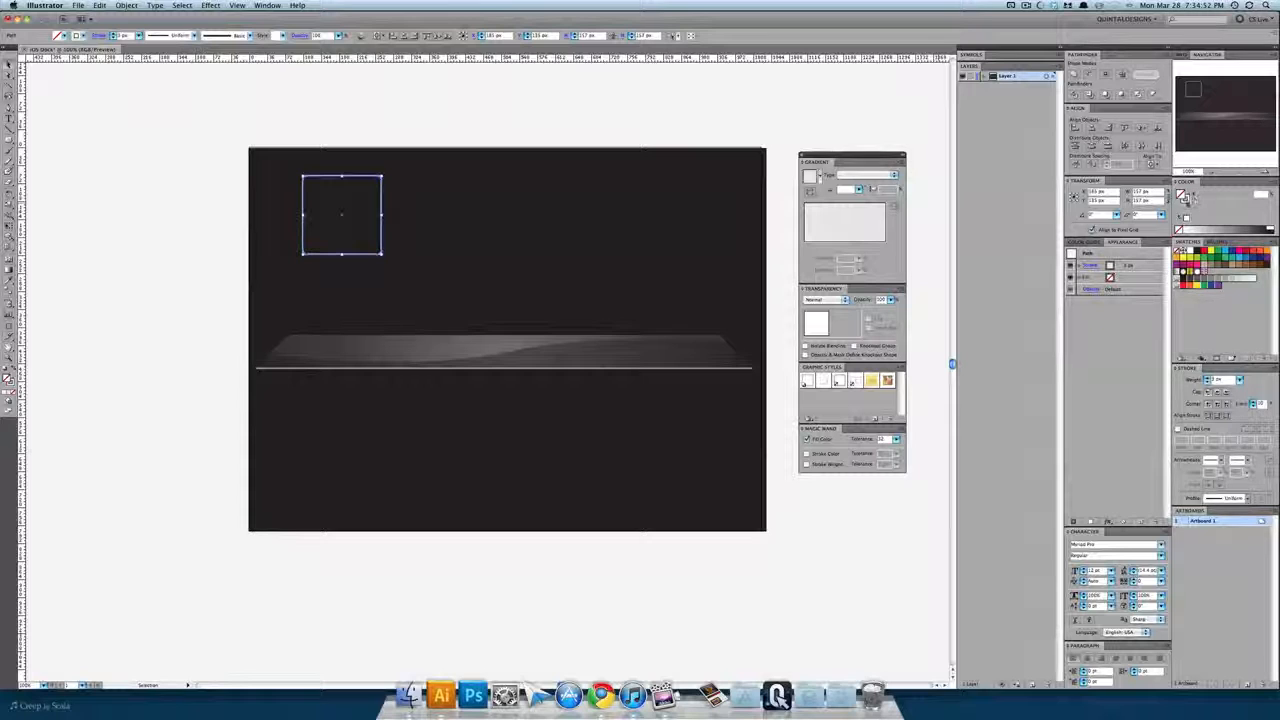
Swap the rounded square's fill and stroke, and fill it with the striped green, yellow and orange gradient swatch
left_click(13, 370)
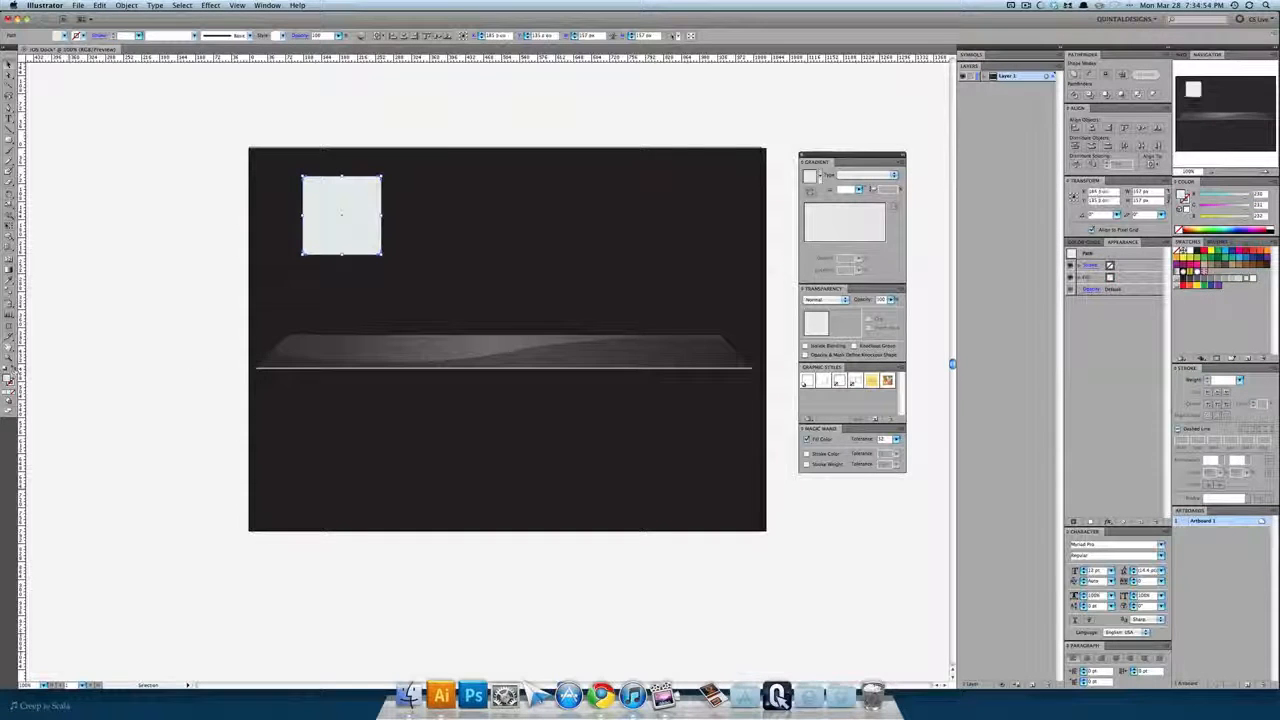
left_click(1190, 273)
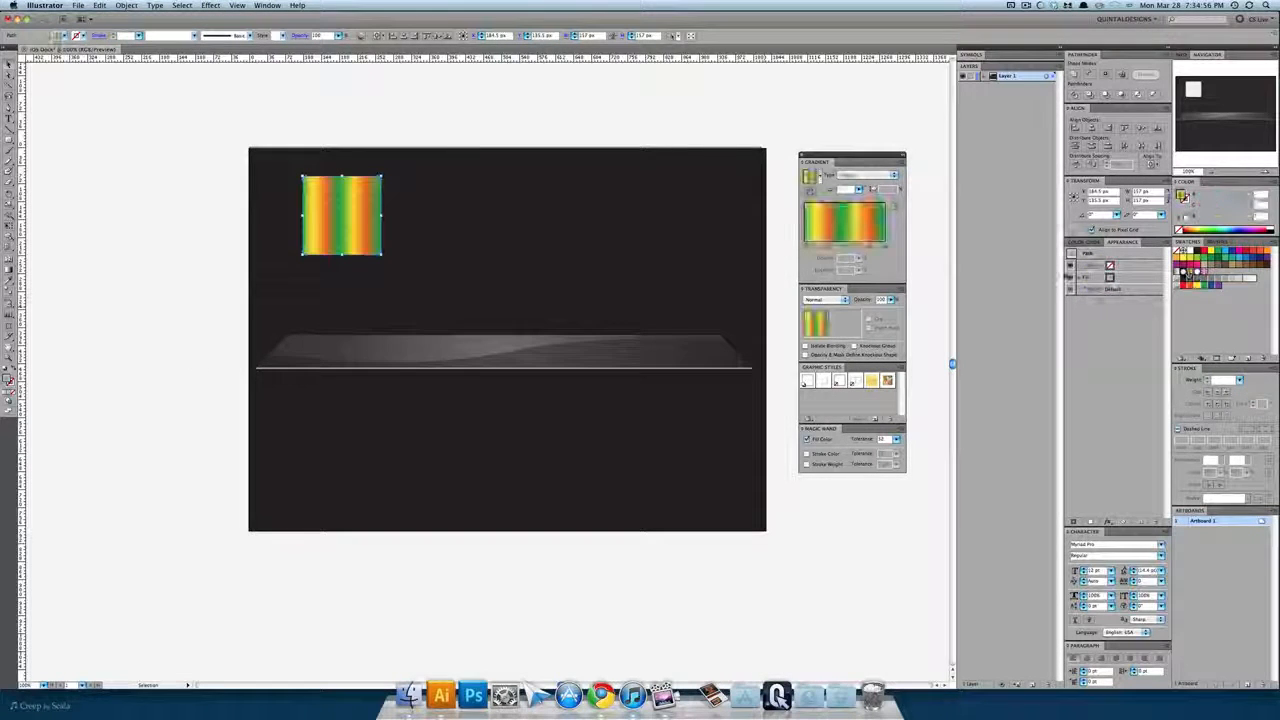
left_click(427, 110)
Move the striped square onto the middle of the shelf and stack it behind the dock but above the dark background
left_click_drag(371, 214, 516, 328)
key("super+shift+[")
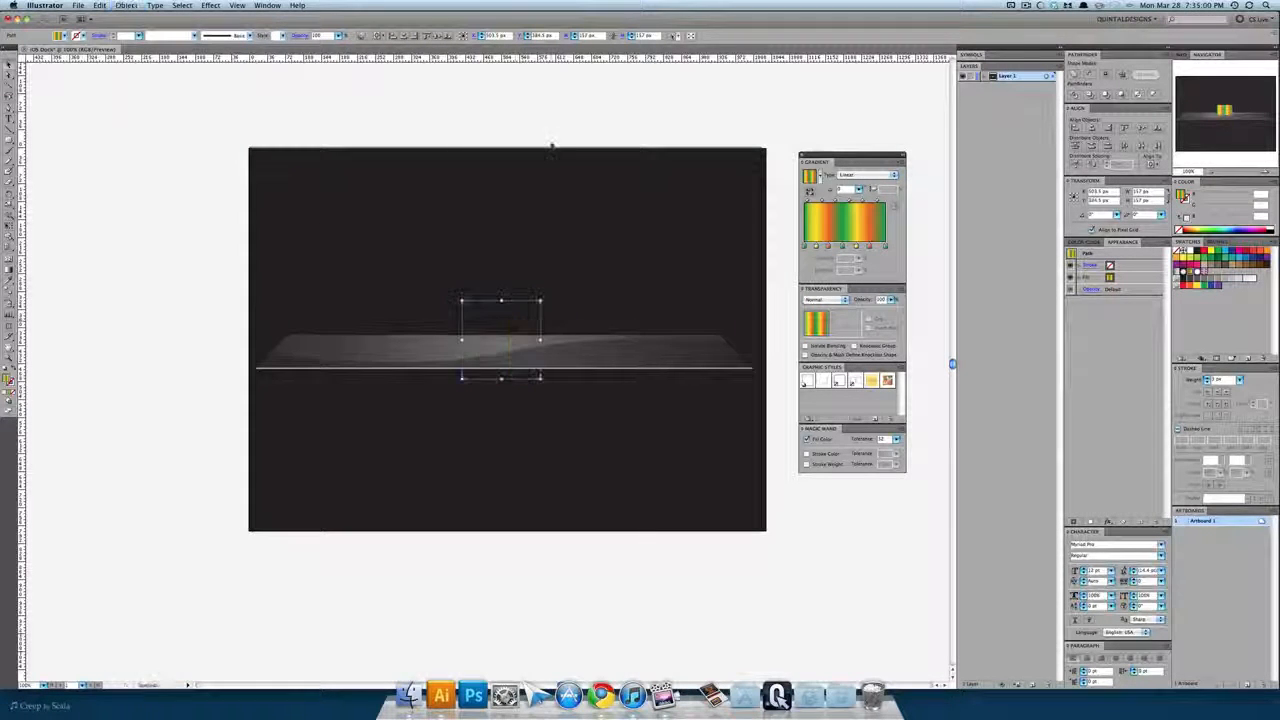
key("super+]")
key("a")
left_click(552, 133)
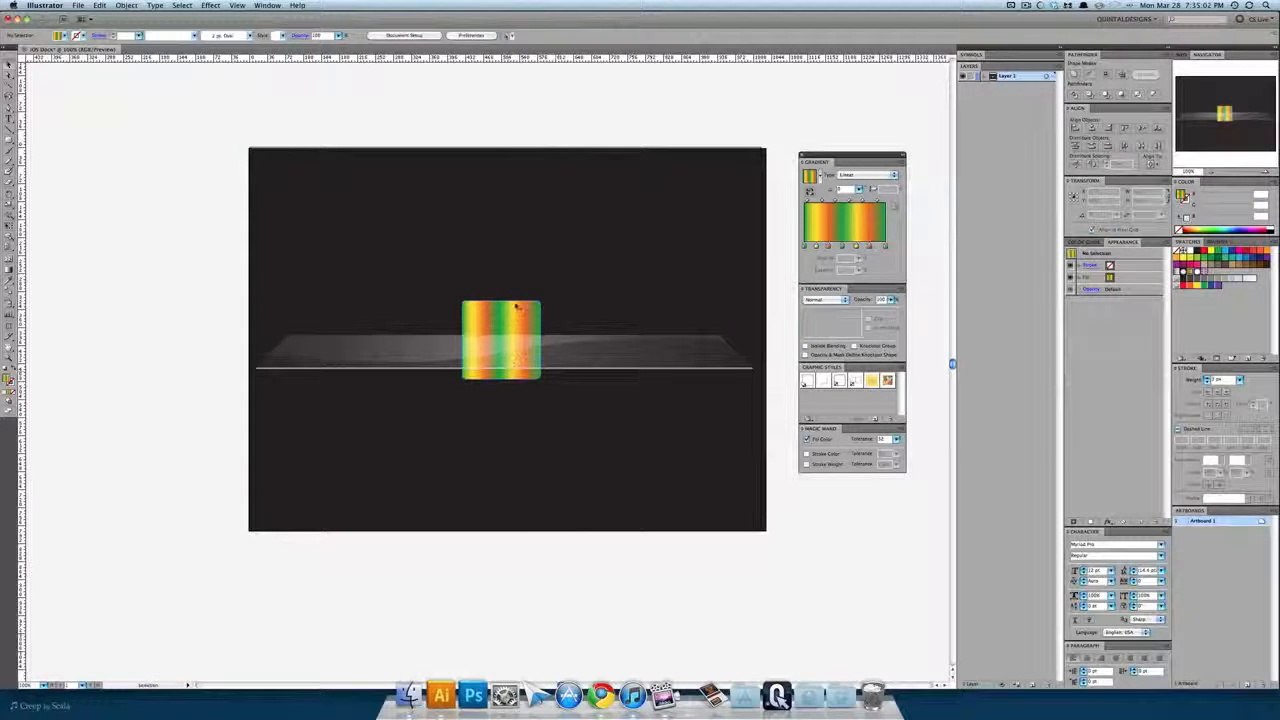
Slide the striped square down past the front edge, and move it back up so its base sits behind the translucent shelf
left_click_drag(518, 306, 542, 355)
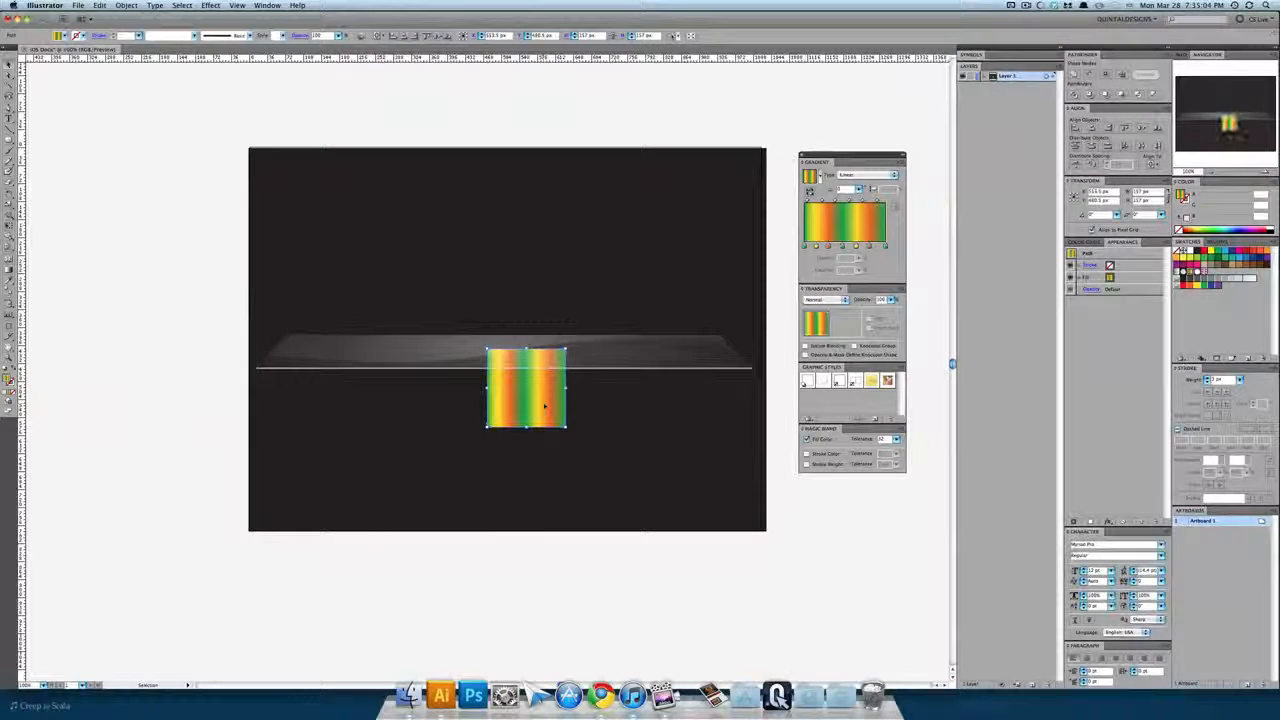
left_click(551, 158)
key("super+equal")
key("super+equal")
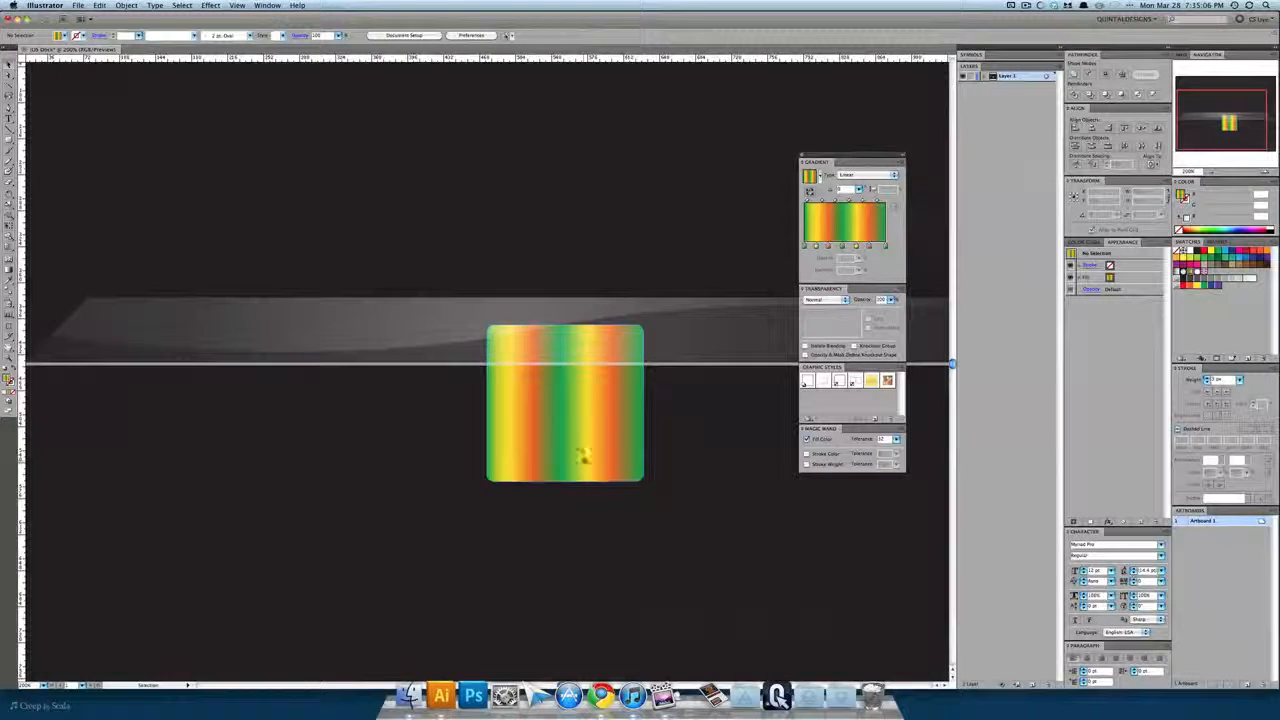
left_click_drag(545, 343, 545, 307)
left_click(648, 283)
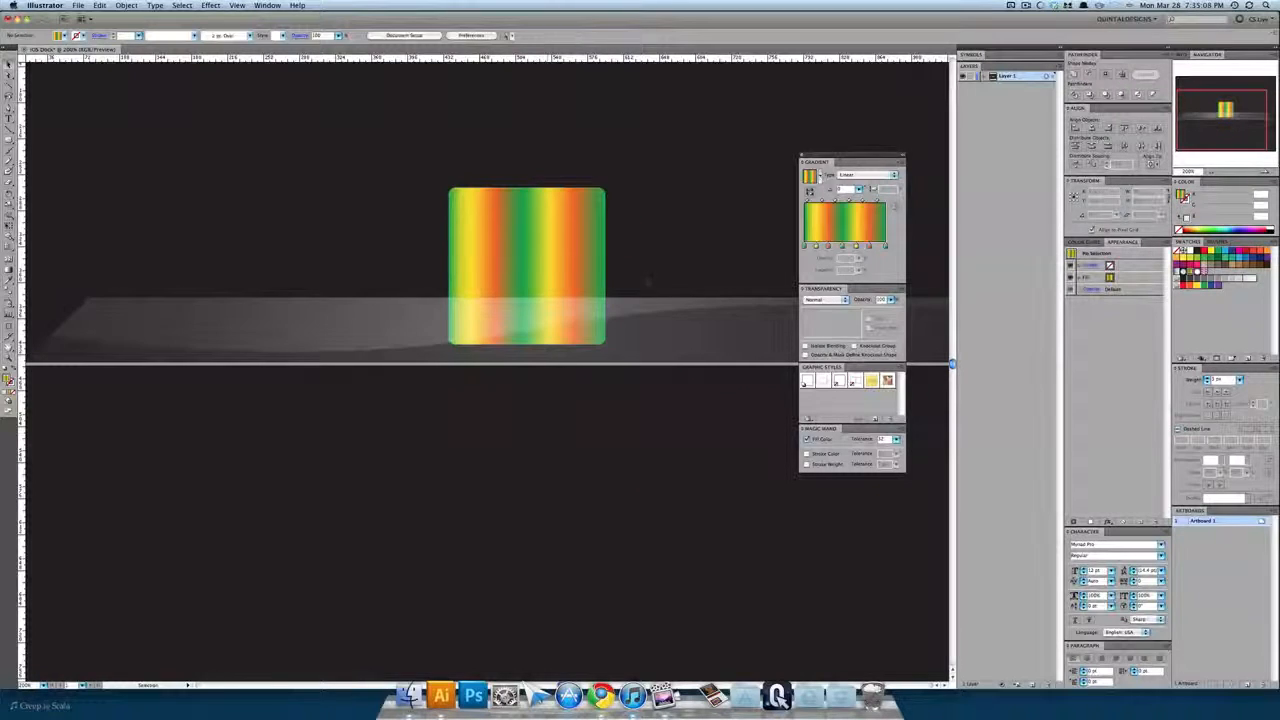
Shift the square slightly up toward the shelf's back edge and recolour it with a solid blue fill
left_click_drag(649, 346, 552, 440)
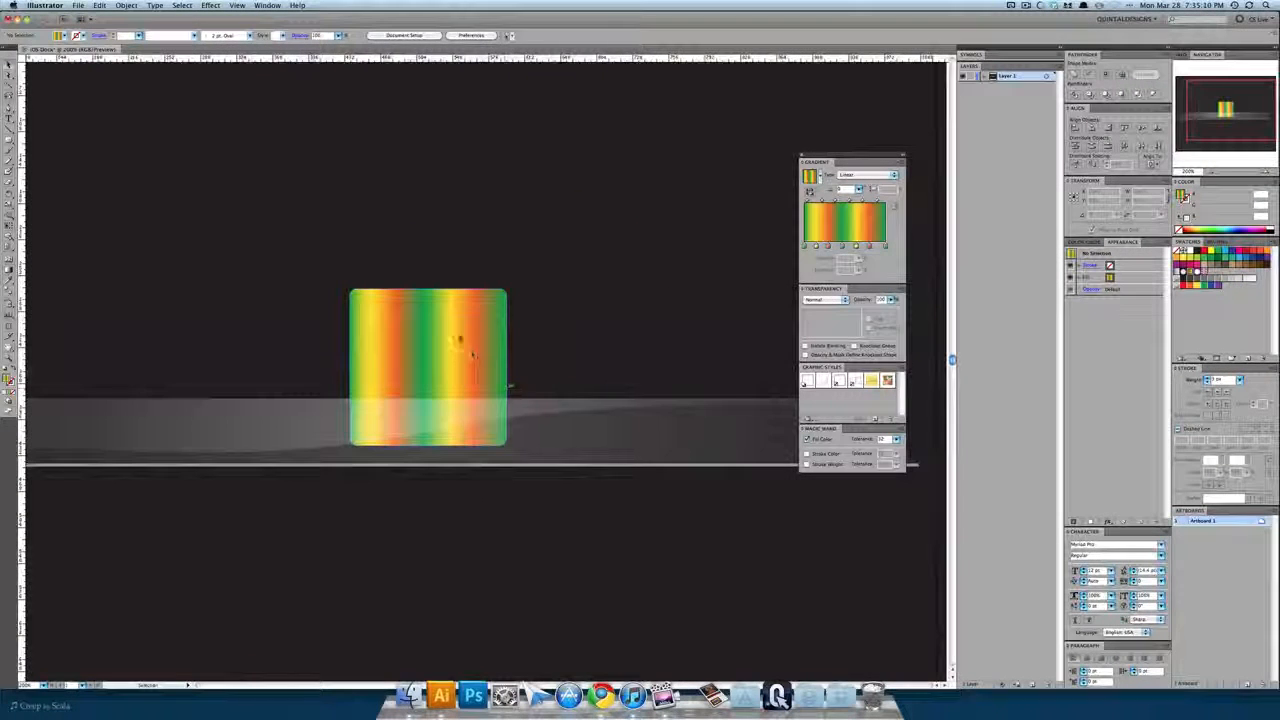
left_click(459, 340)
left_click_drag(459, 340, 459, 319)
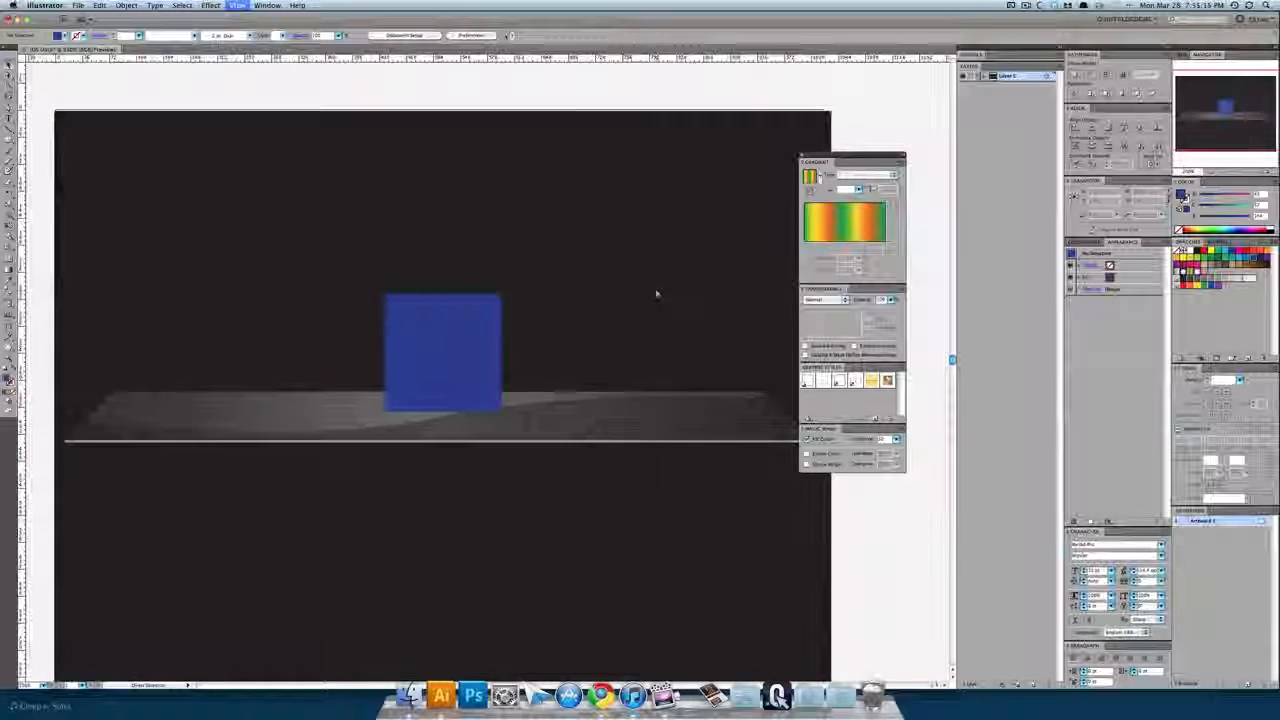
key("super+minus")
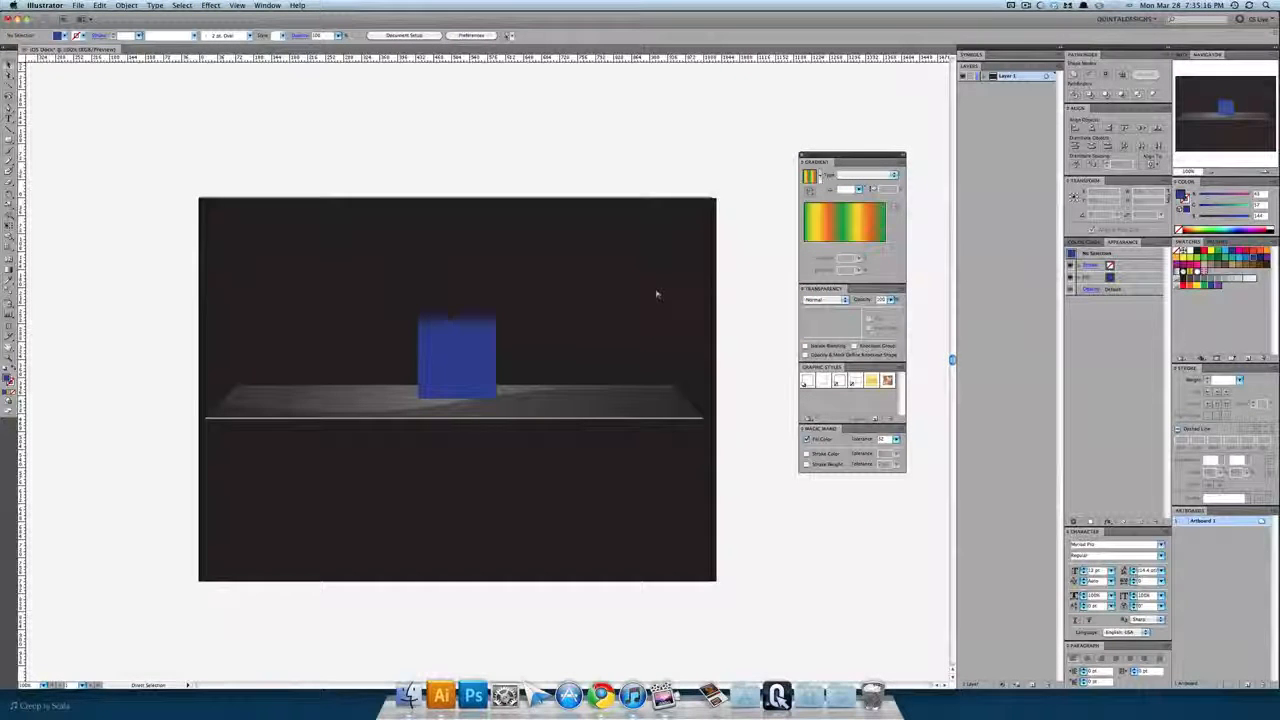